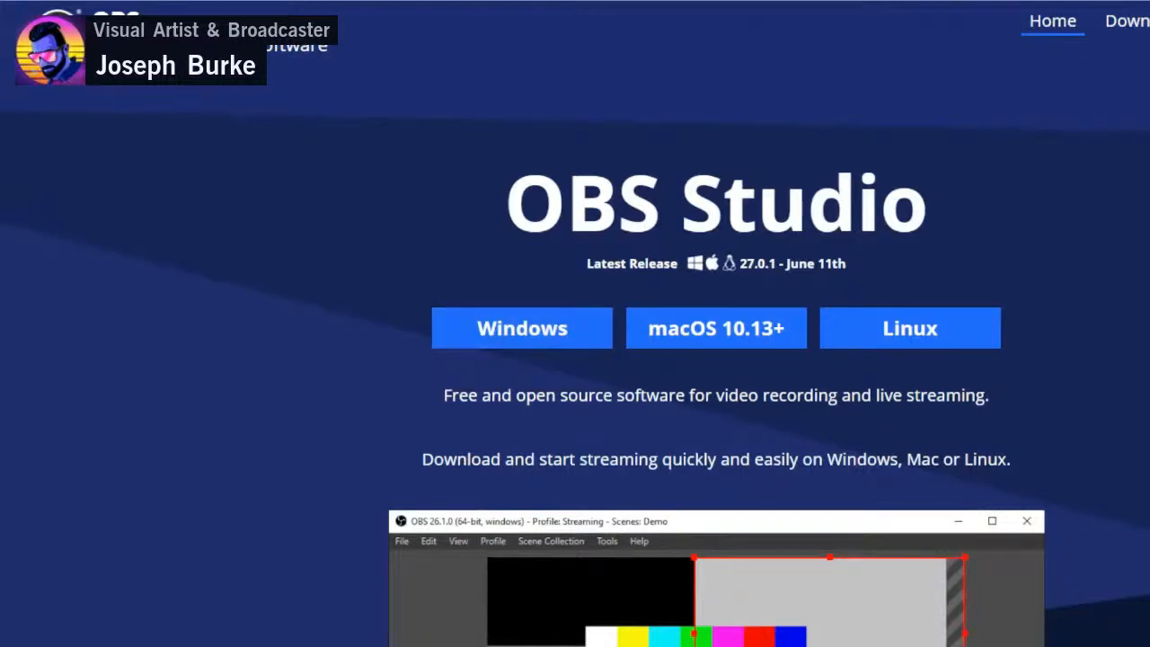
- Search the web for "obs virtual" and open the OBS-VirtualCam plugin page on the OBS forums to read its version and notes
key(ctrl+l)
text(obs)
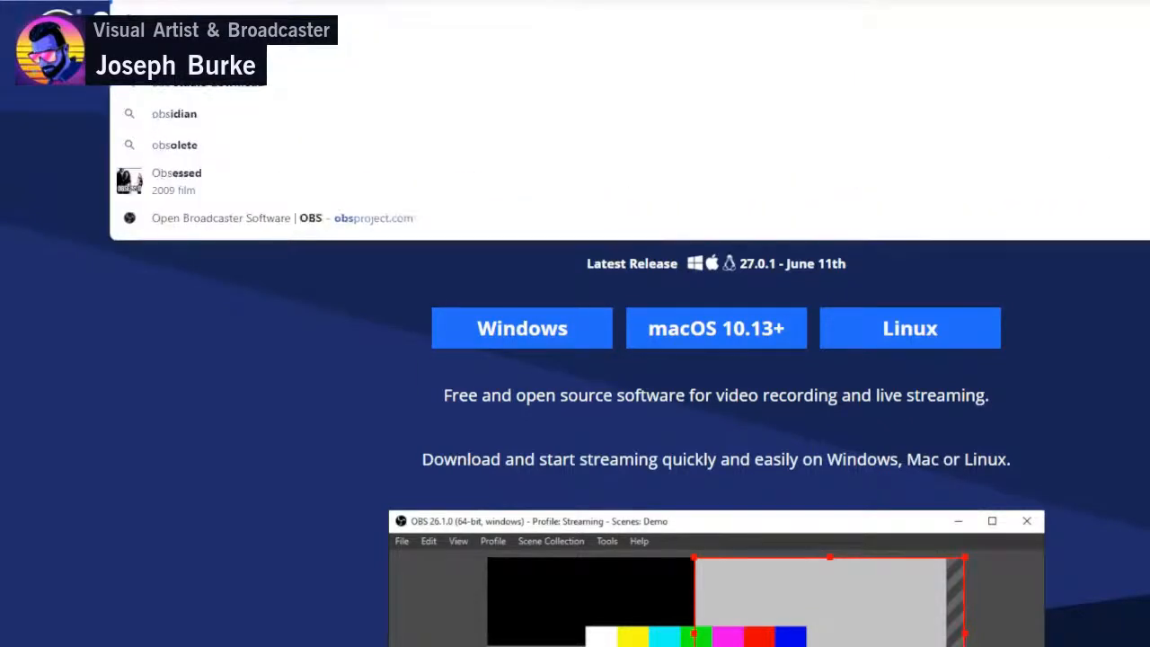
text( virtual)
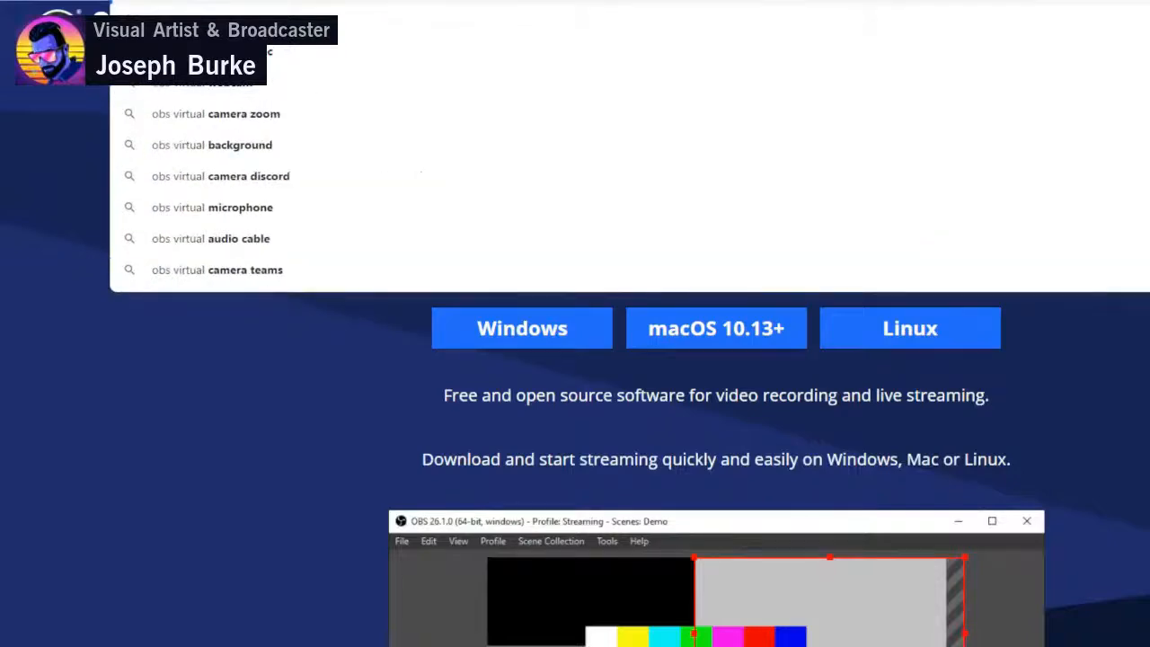
key(Return)
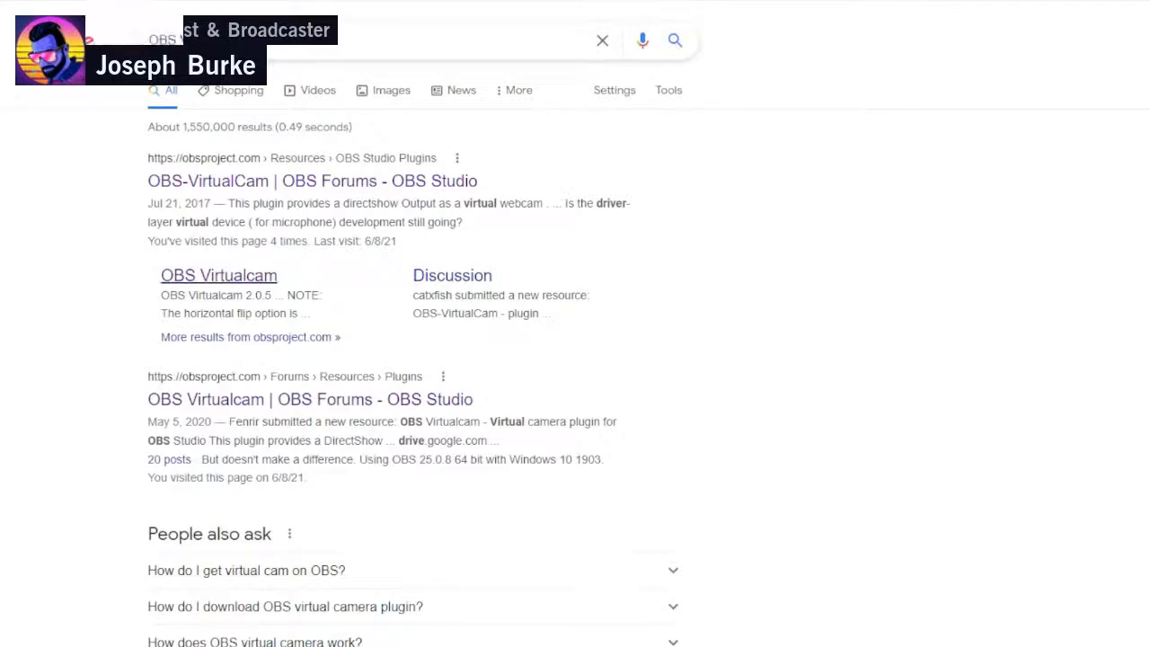
click(311, 180)
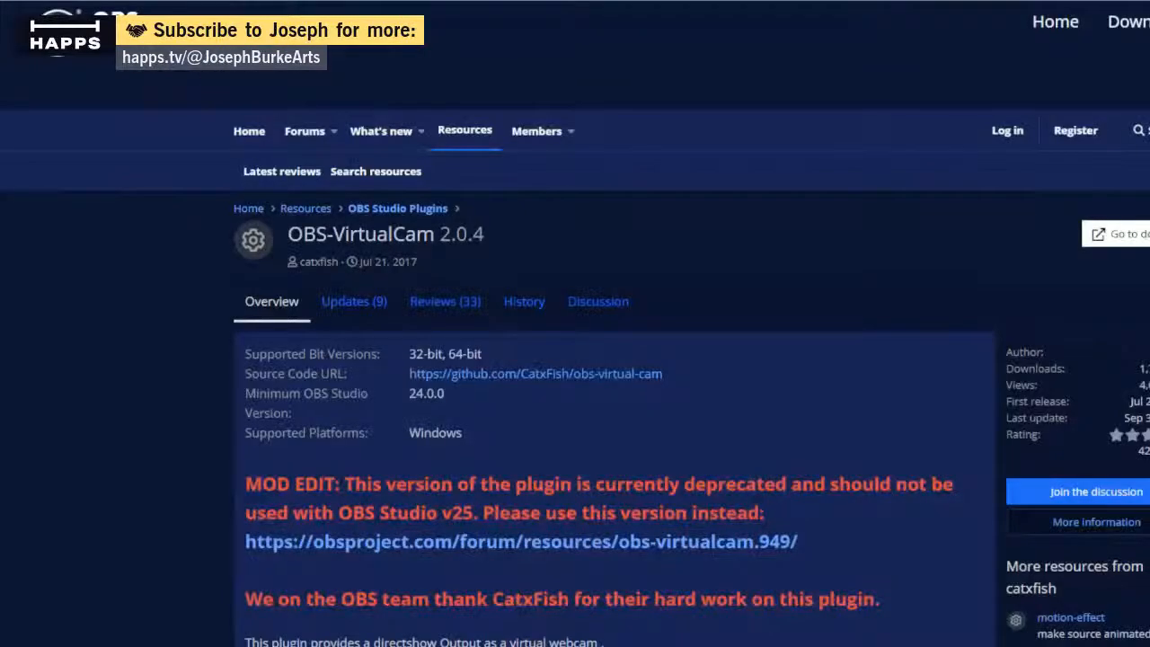
scroll(575, 359, down, 1)
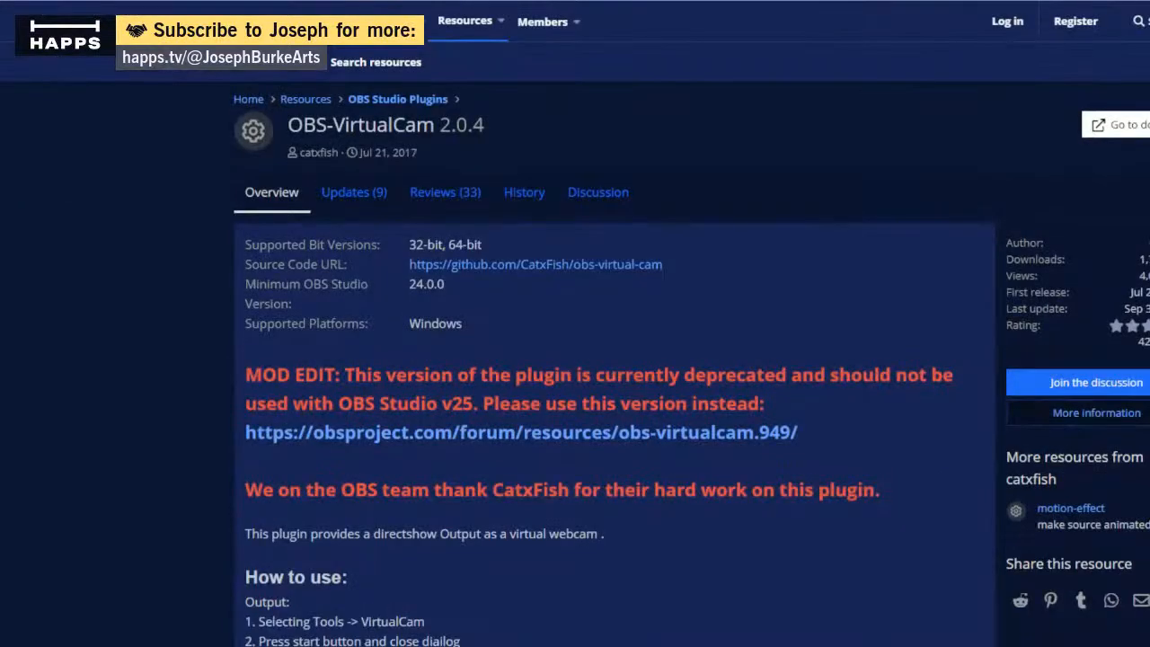
scroll(575, 359, up, 1)
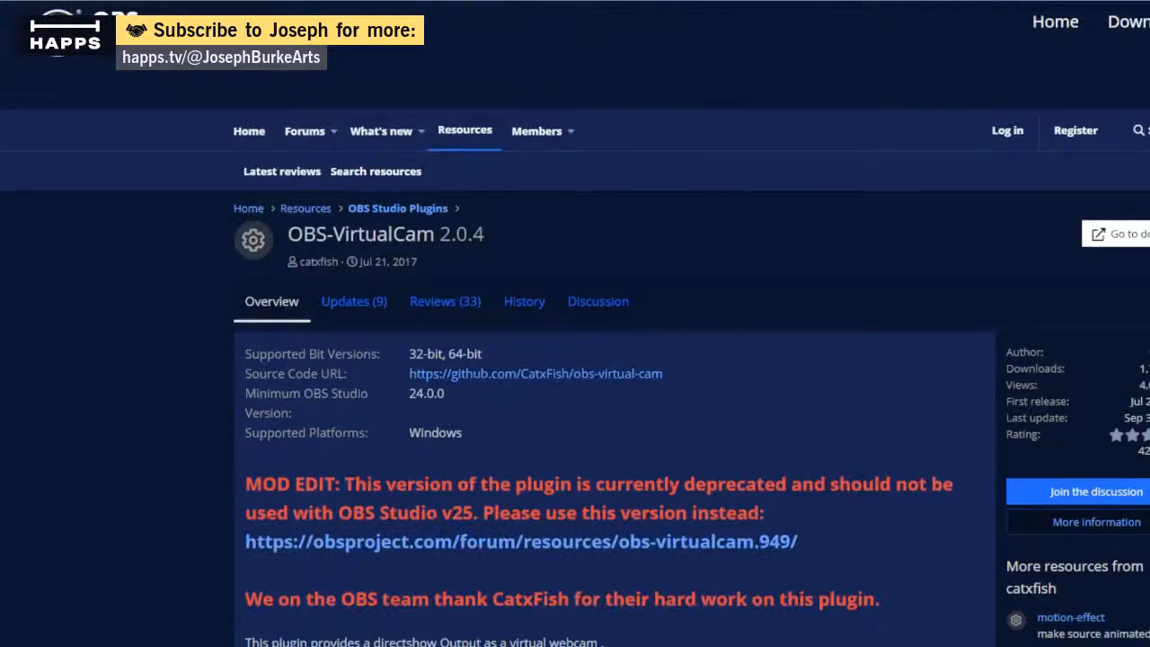
drag(488, 234, 302, 233)
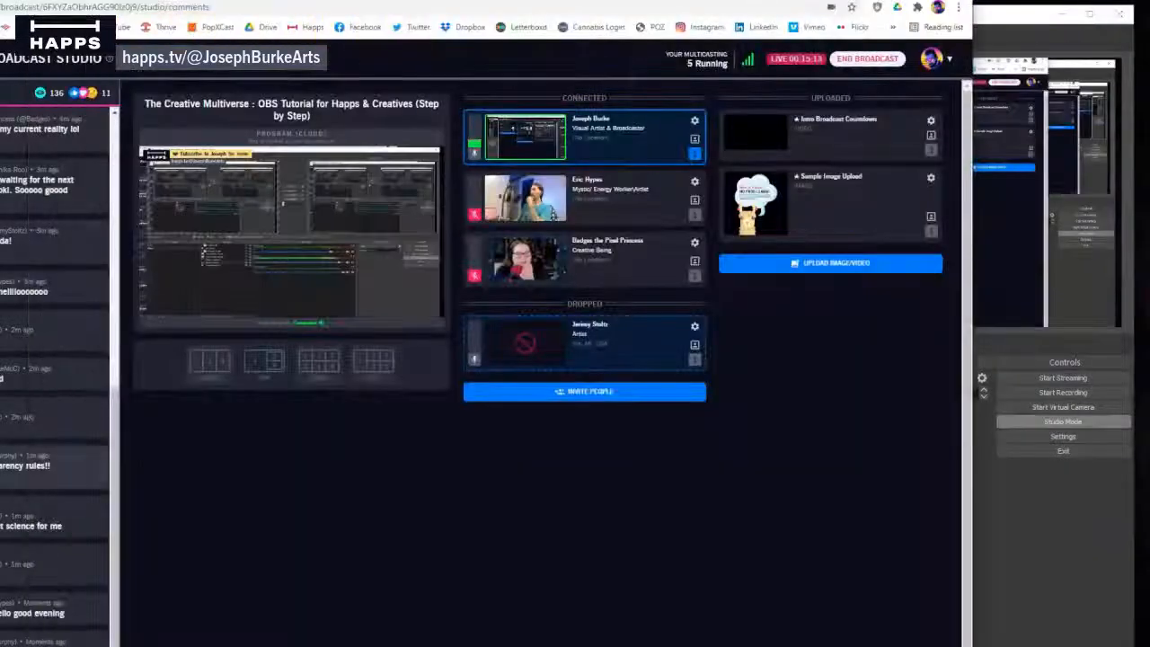
- Run the downloaded OBS-VirtualCam installer from the Downloads folder, accept the license agreement and continue to the additional tasks
click(539, 645)
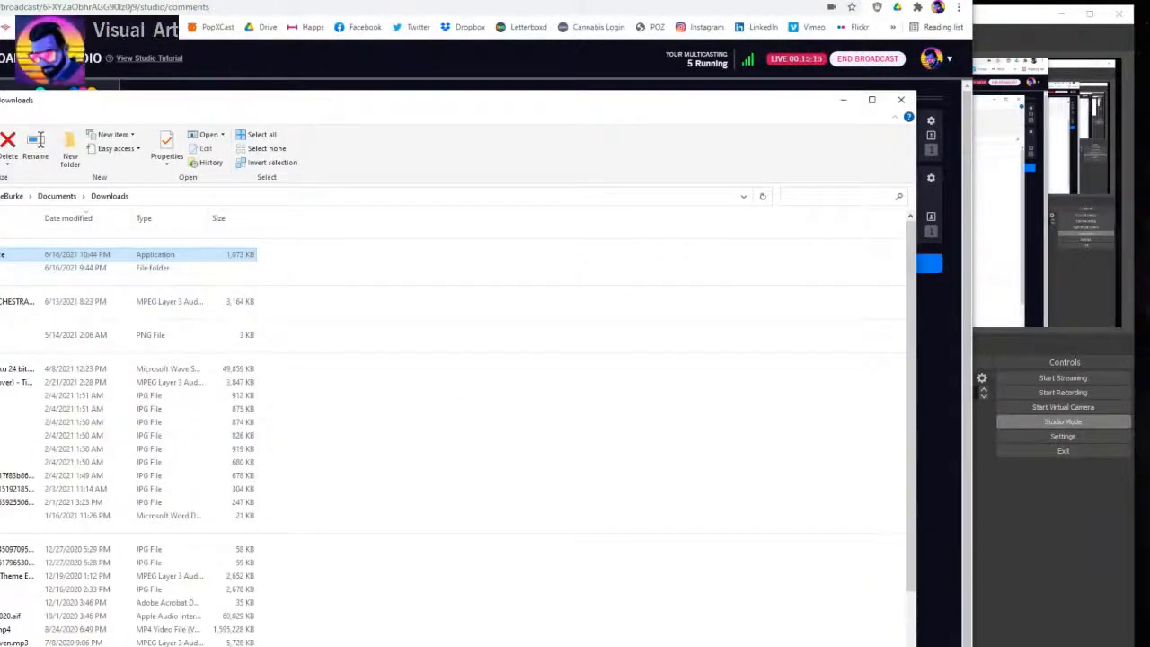
drag(374, 251, 0, 257)
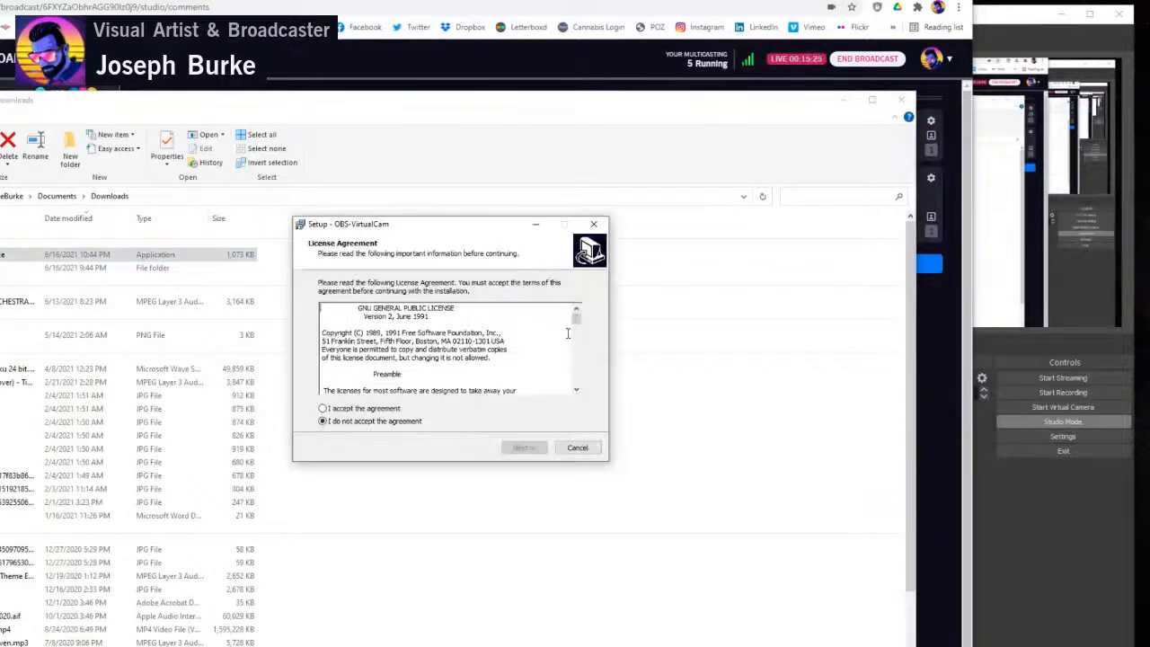
click(347, 409)
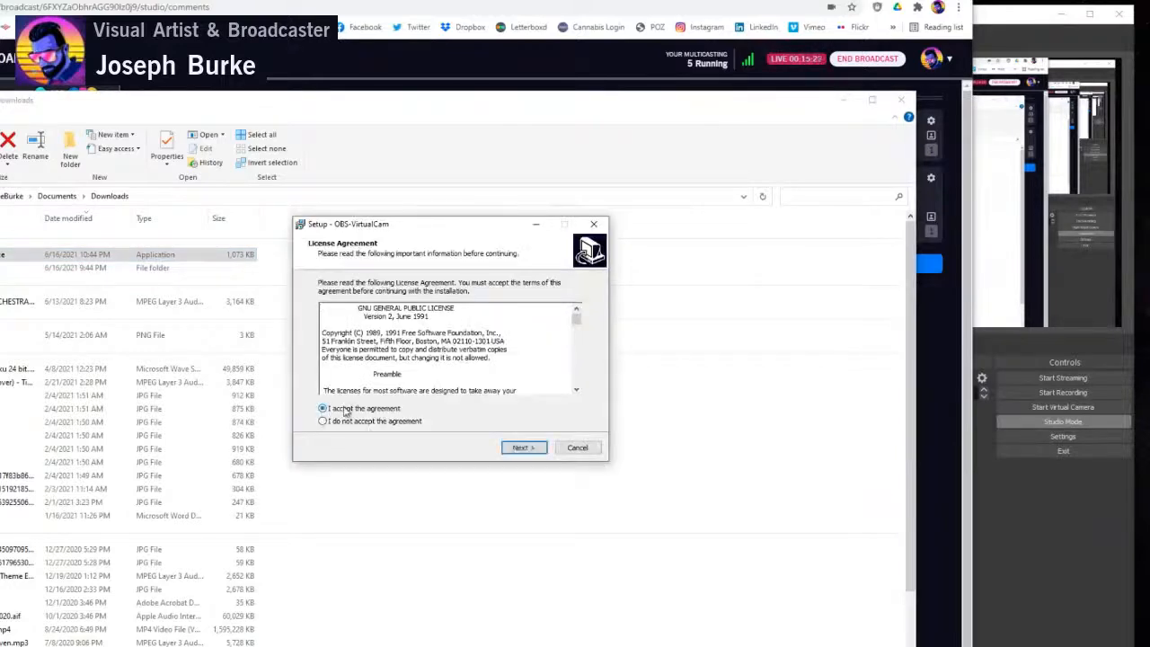
click(524, 448)
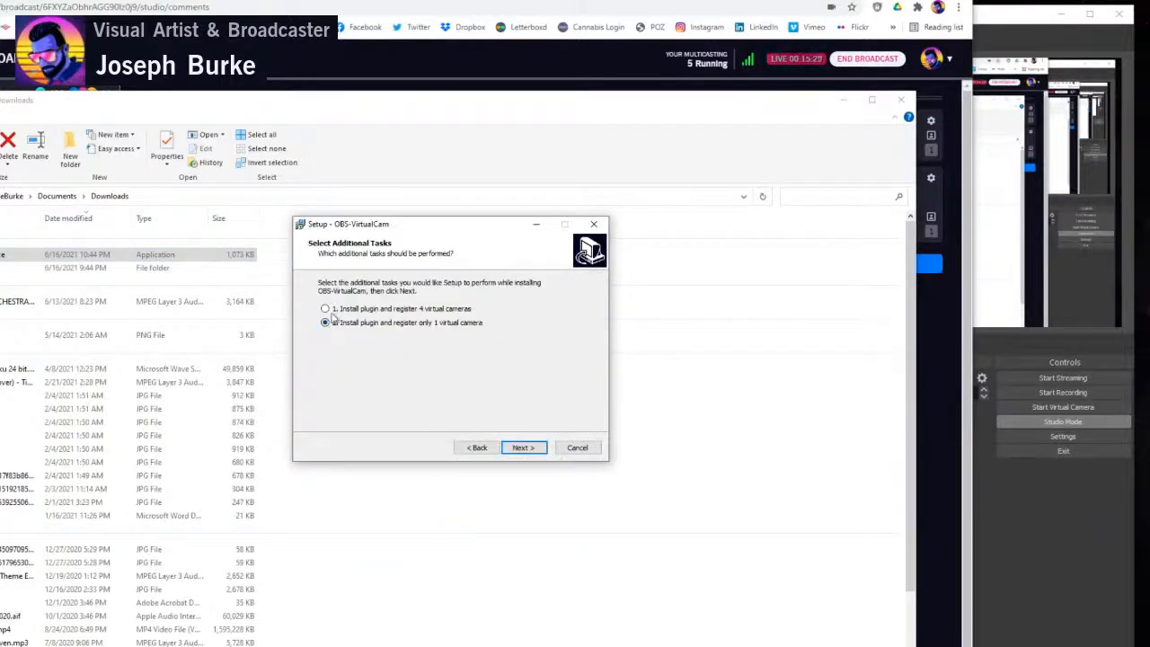
- Cancel the OBS-VirtualCam setup and close the Downloads folder
click(577, 447)
click(493, 407)
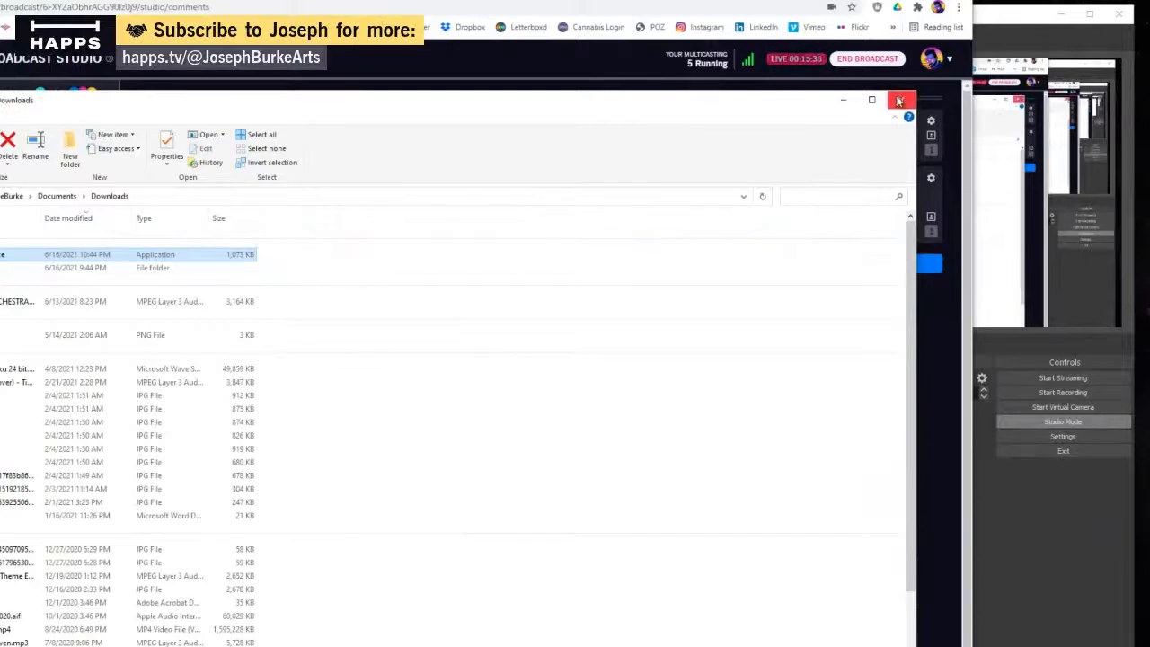
click(899, 99)
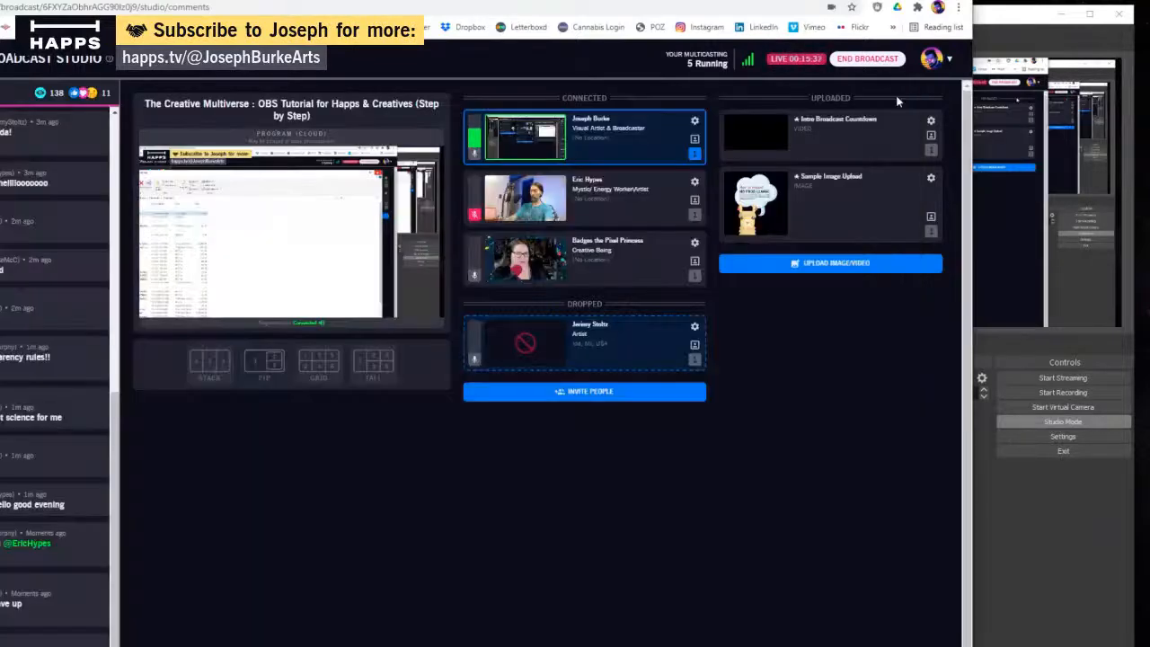
- Switch to OBS Studio, show Window Capture 2, hide Display Capture and transition the preview to the program output
click(1033, 35)
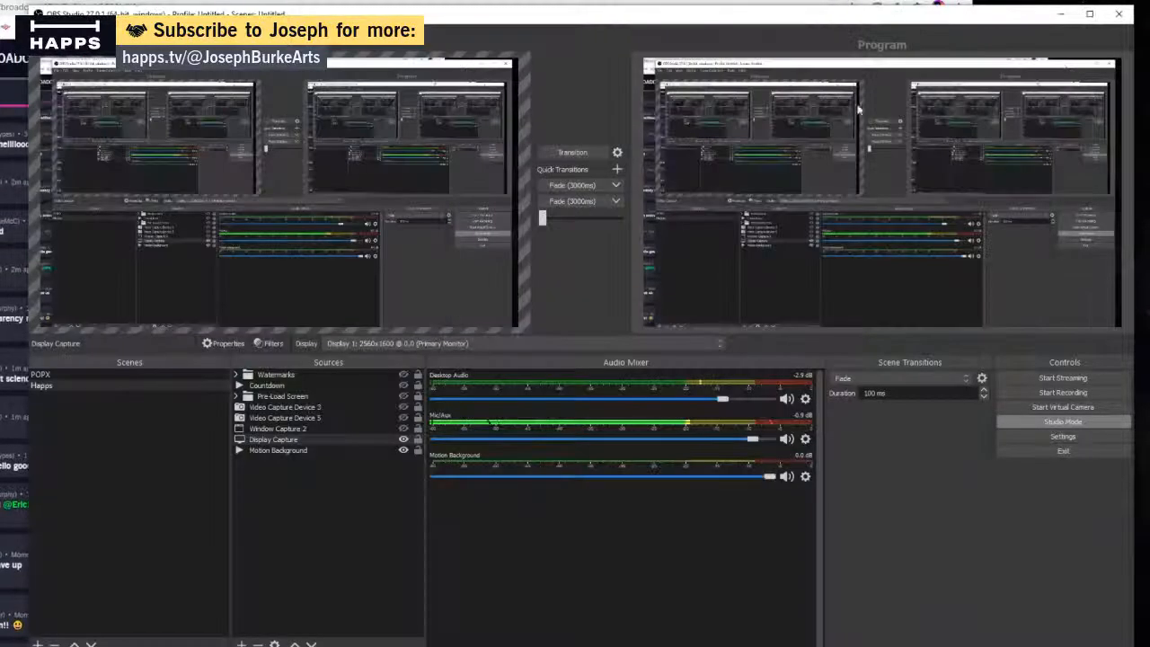
click(337, 437)
click(403, 429)
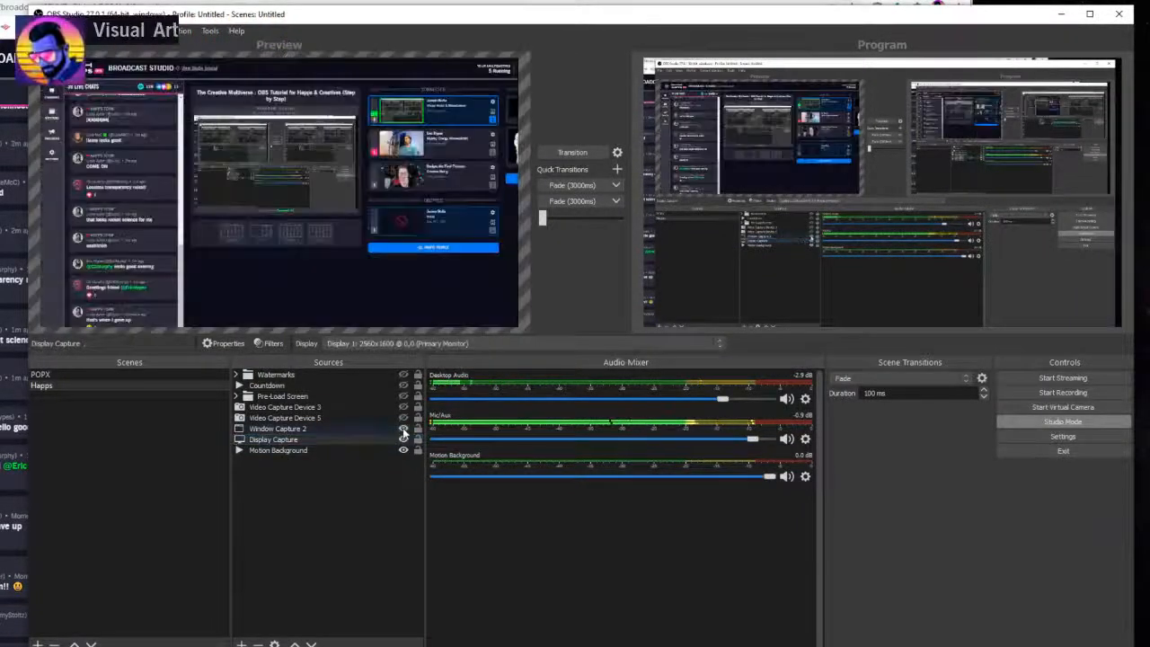
click(402, 439)
click(555, 151)
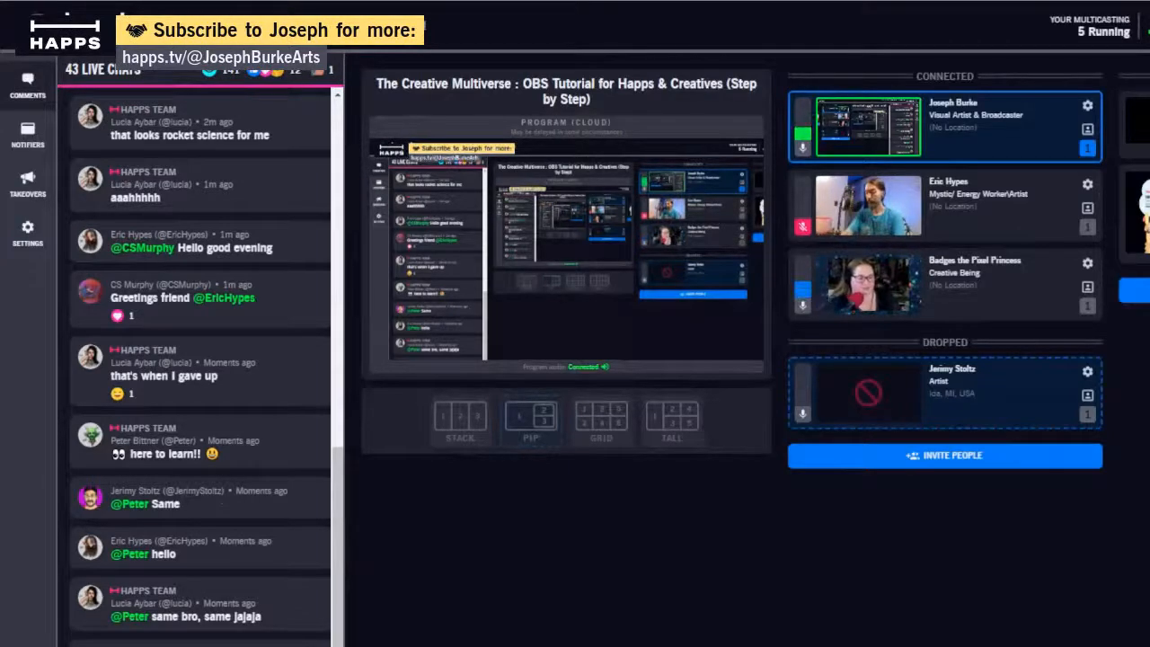
- Transition the visible Display Capture to the program output and reposition it slightly in the preview
click(427, 194)
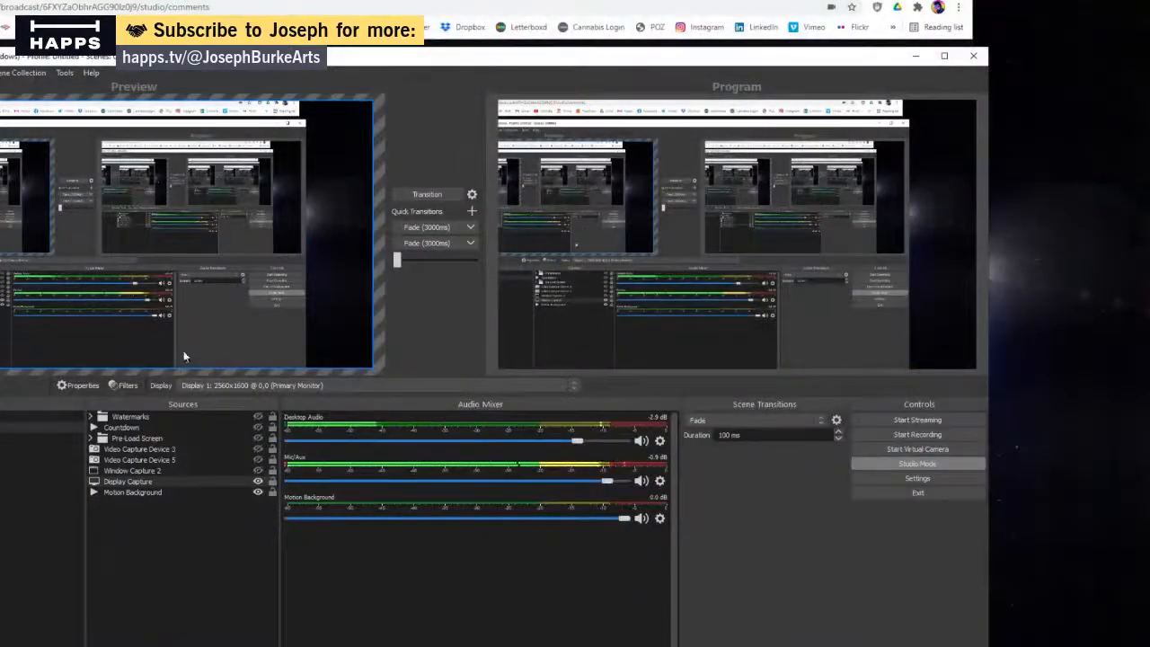
click(184, 481)
drag(228, 267, 298, 238)
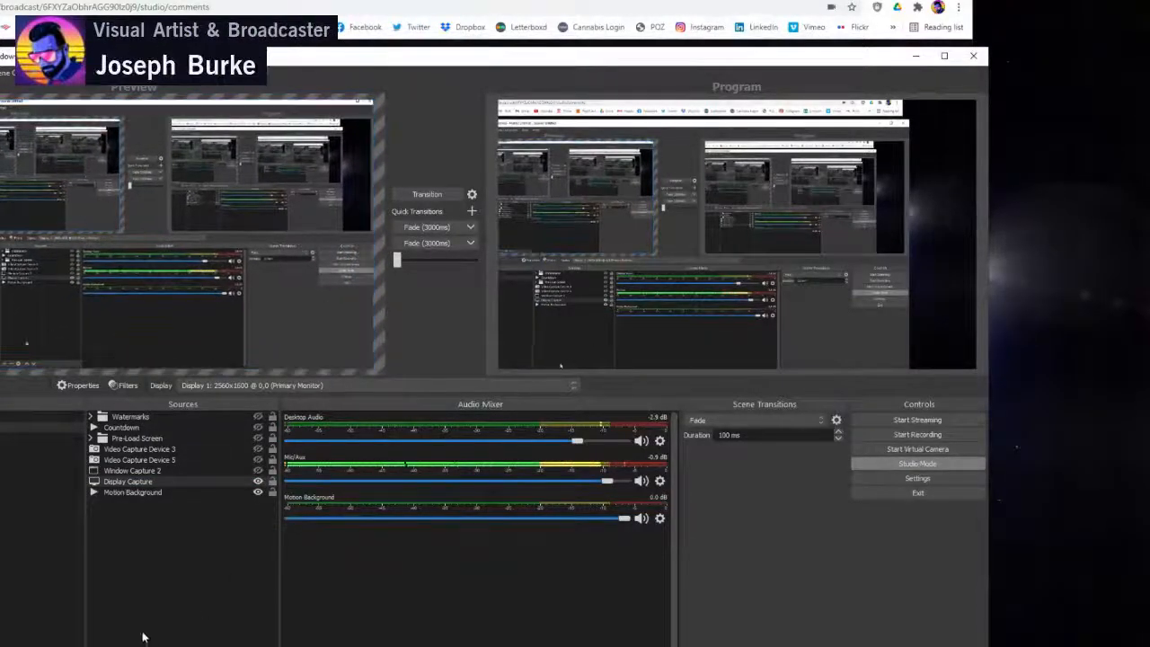
click(173, 522)
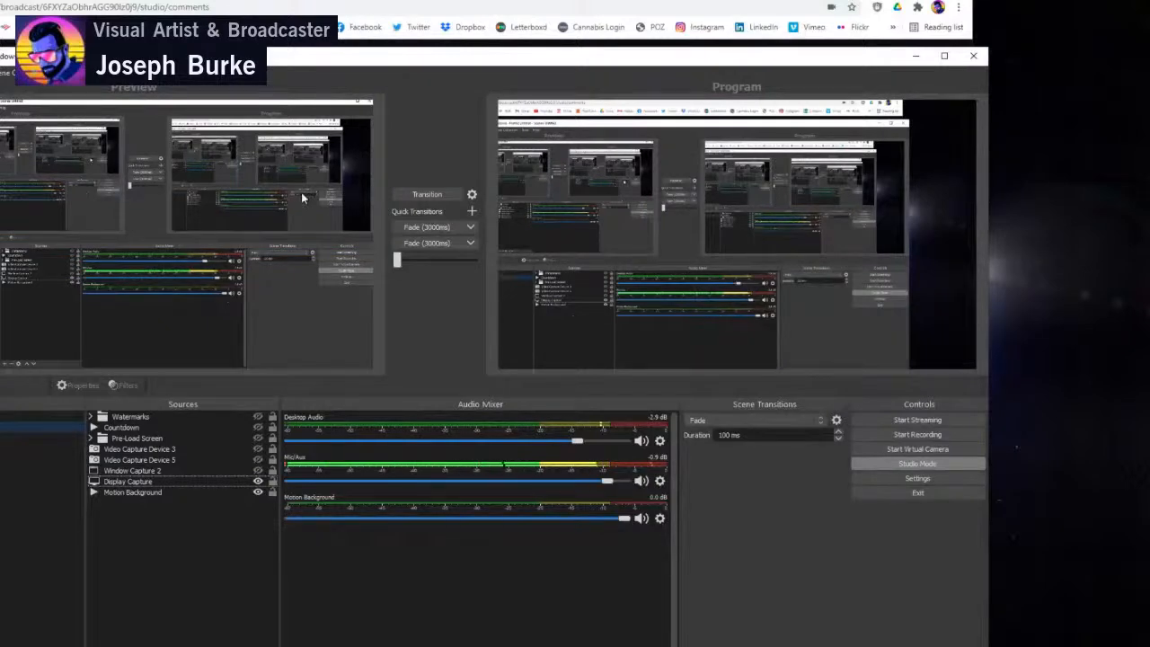
- Review the VirtualCam options, close them, and transition the repositioned Display Capture to the program output
click(67, 74)
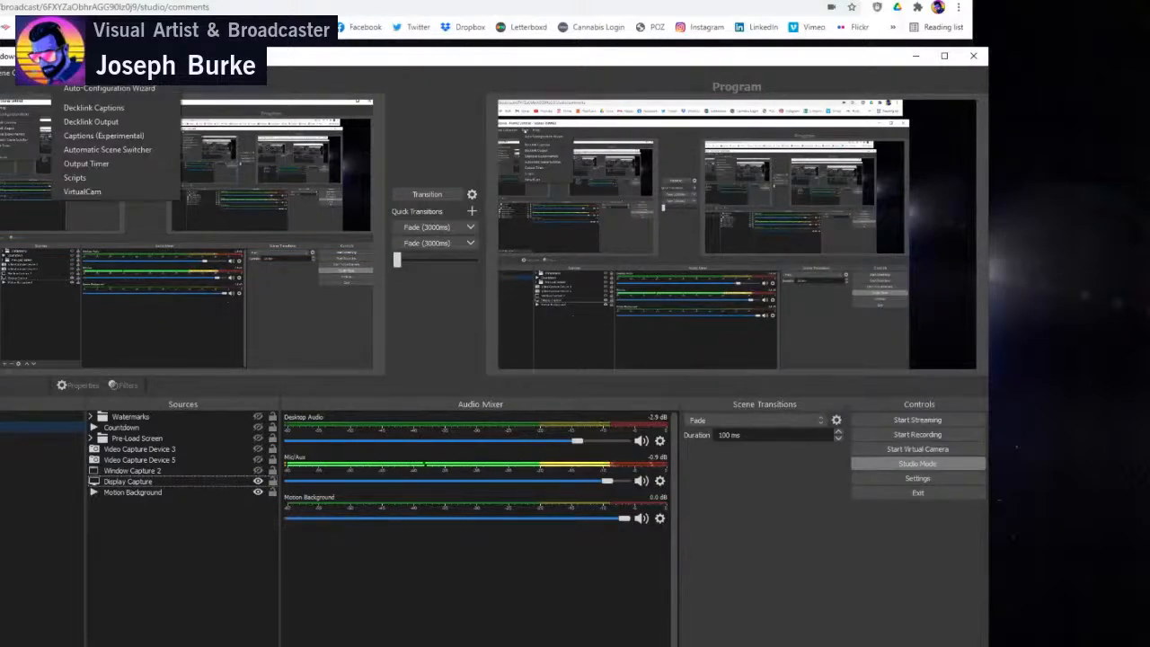
click(77, 191)
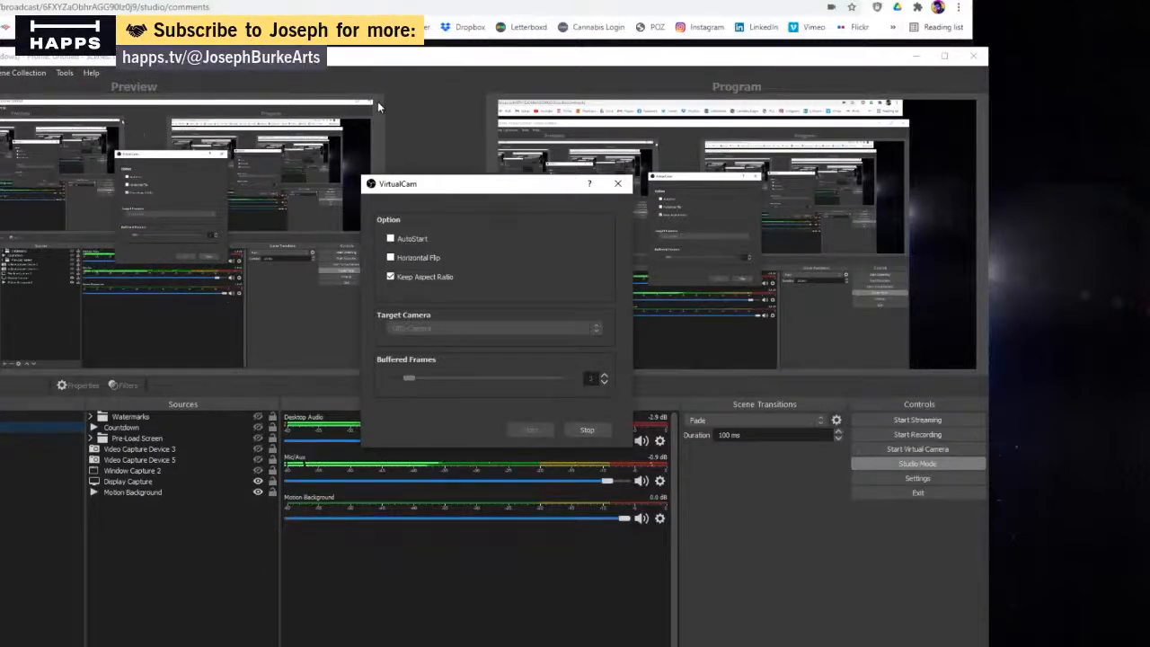
click(617, 183)
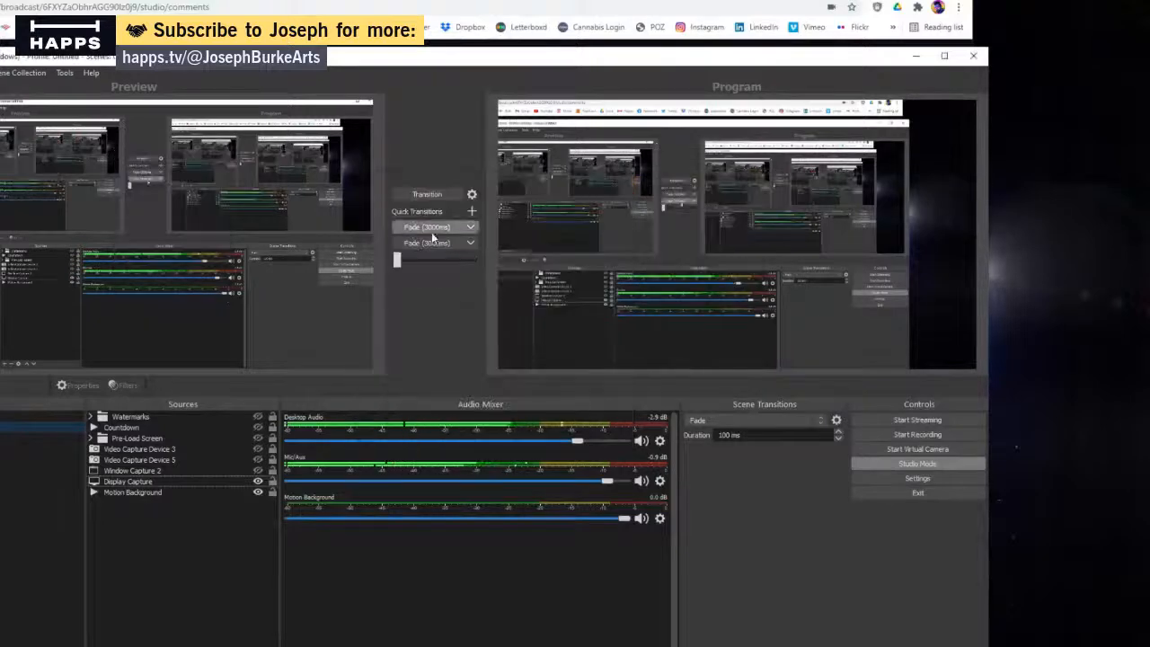
click(421, 195)
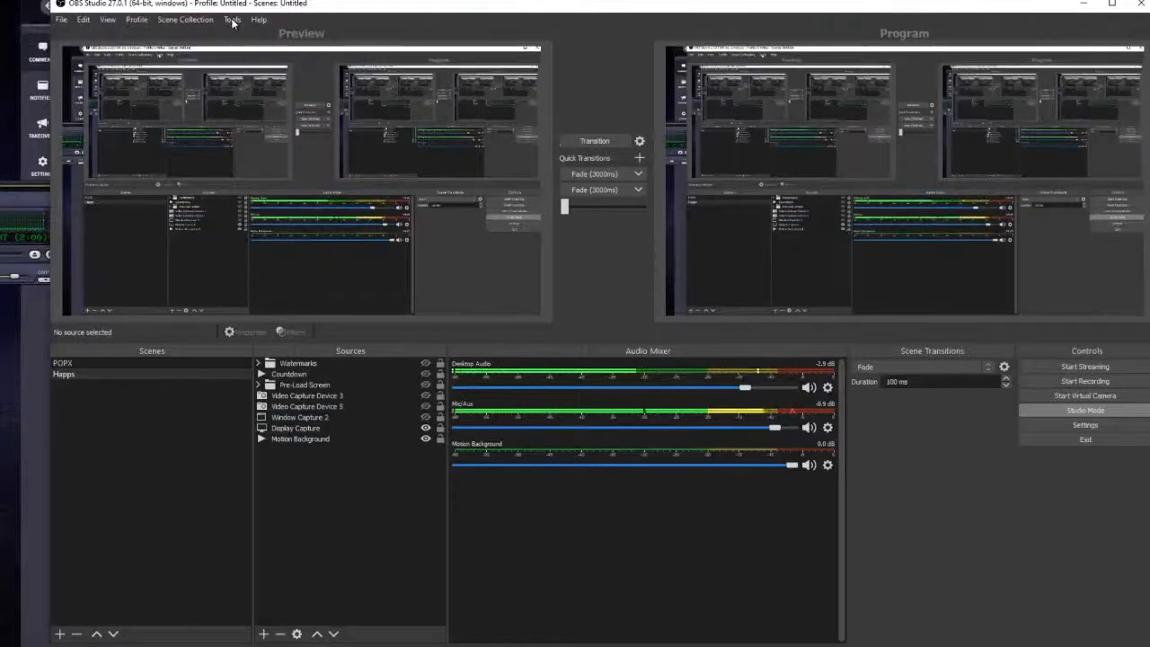
- Open the VirtualCam plugin's settings again to examine its options and start/stop controls, and close them
click(232, 20)
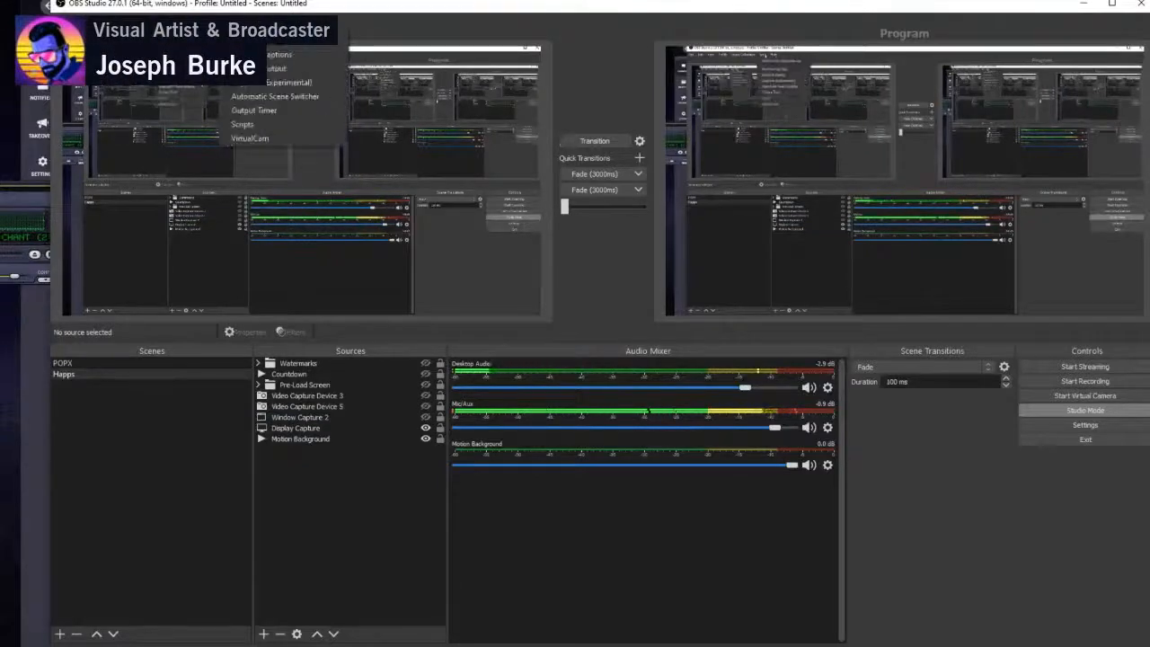
mouse_move(235, 20)
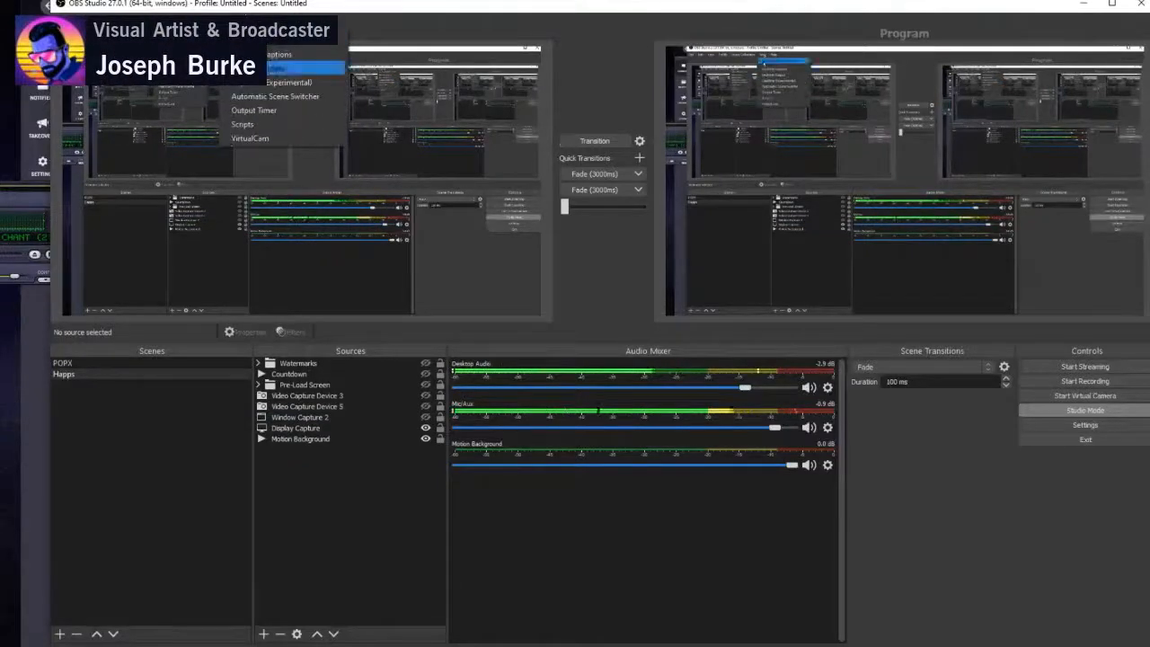
click(252, 138)
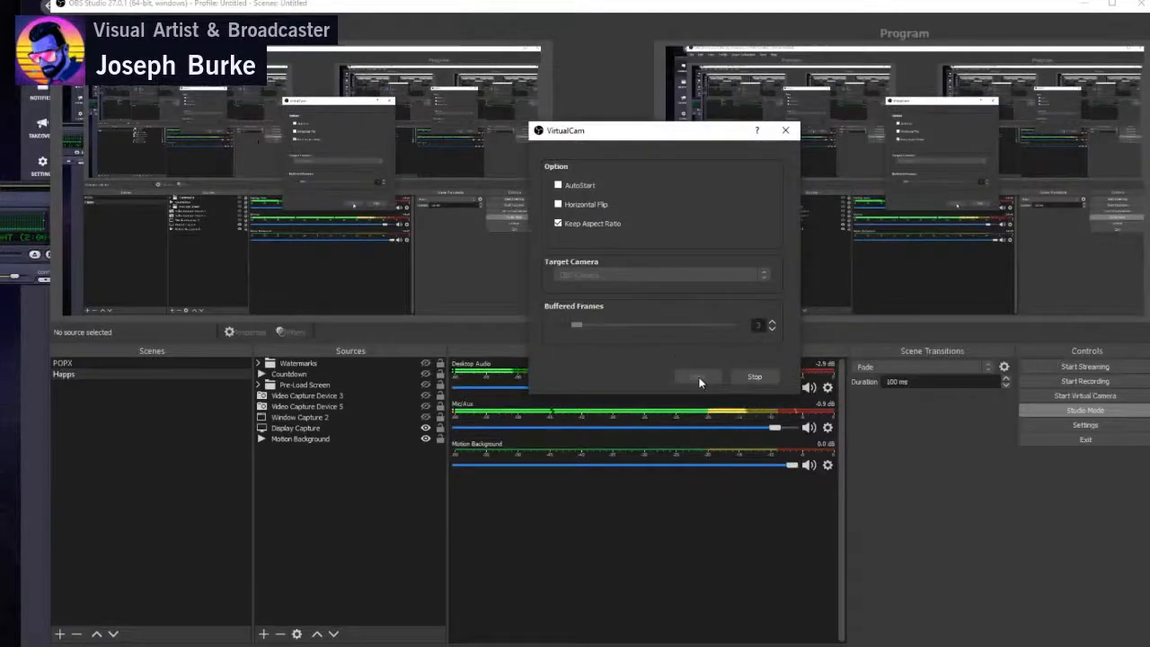
click(787, 131)
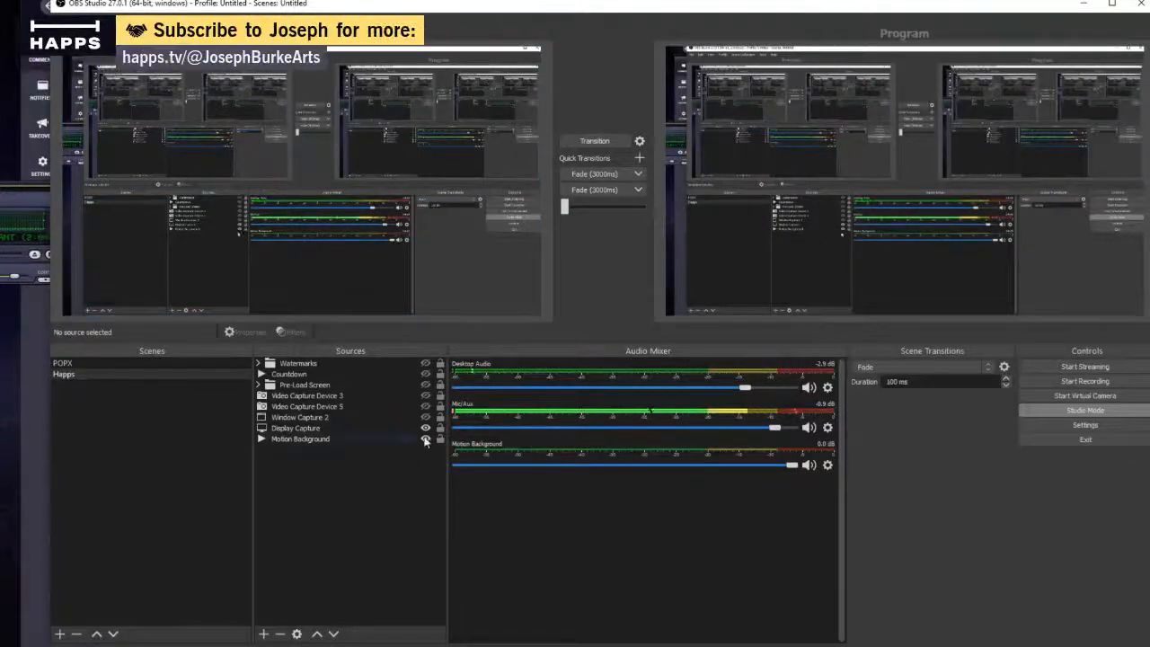
- Show the Video Capture Device 3 webcam source and transition it to the program output
click(425, 396)
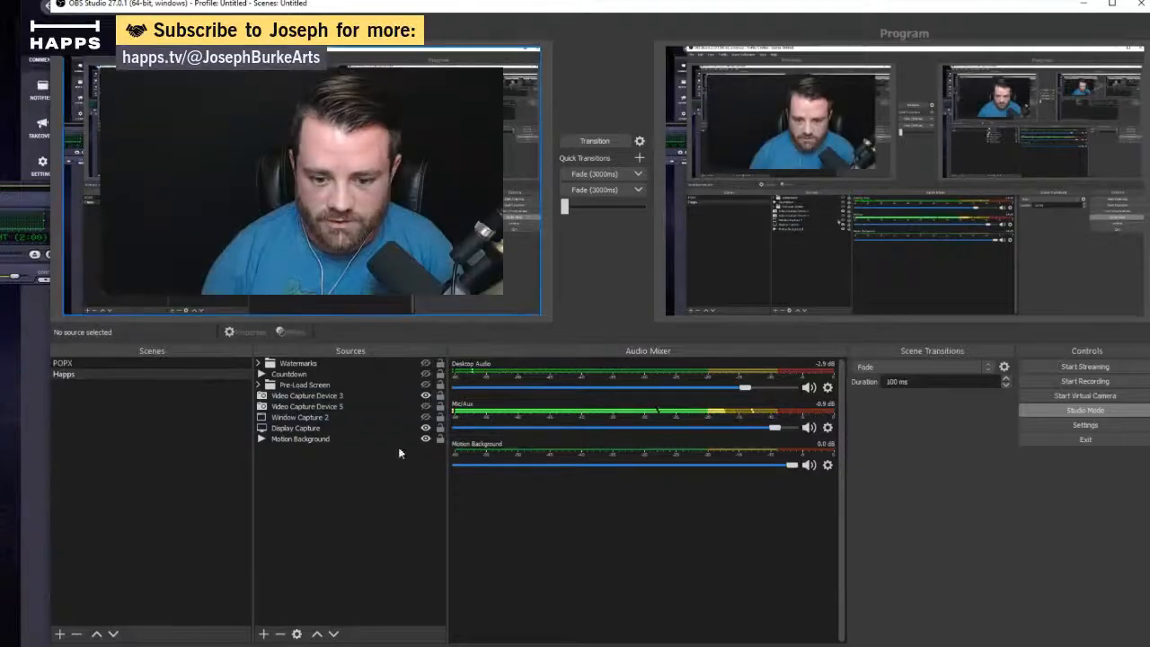
click(601, 141)
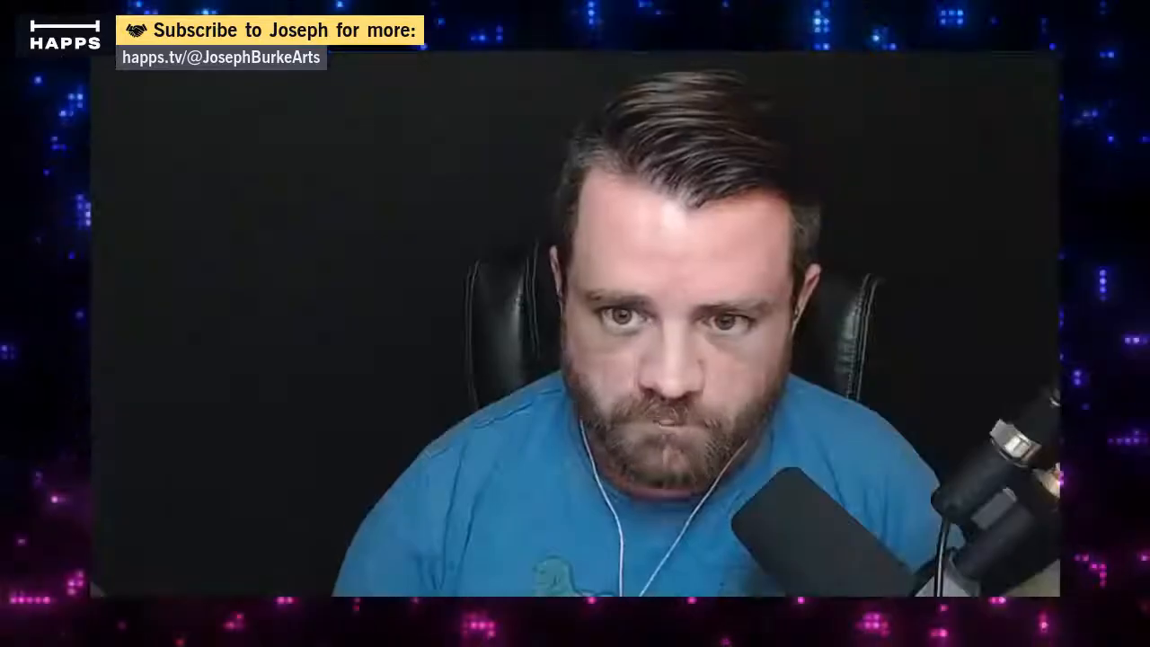
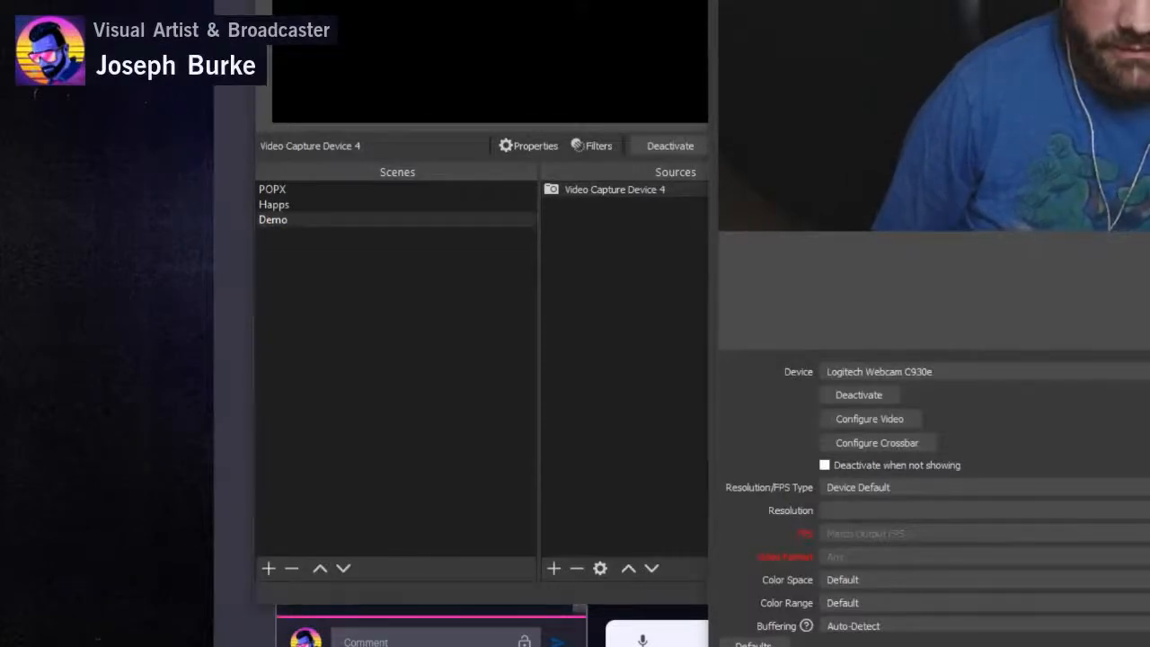
- Confirm the Logitech Webcam C930e as the new source's device and position the webcam image in the Demo preview
key(Return)
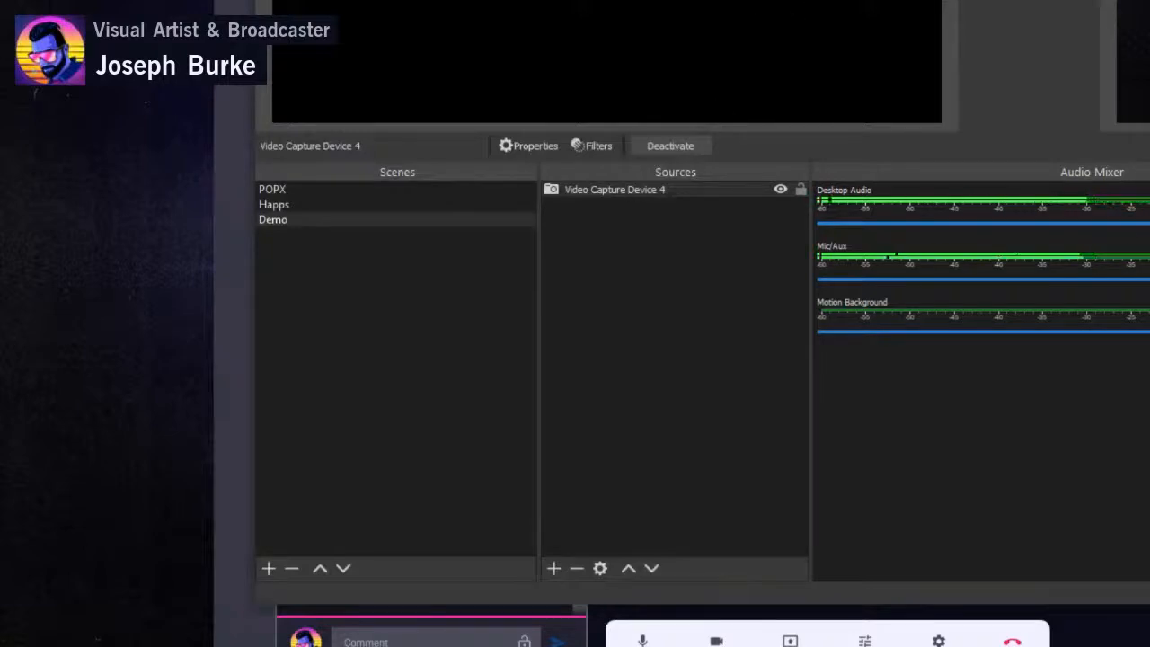
drag(845, 0, 925, 94)
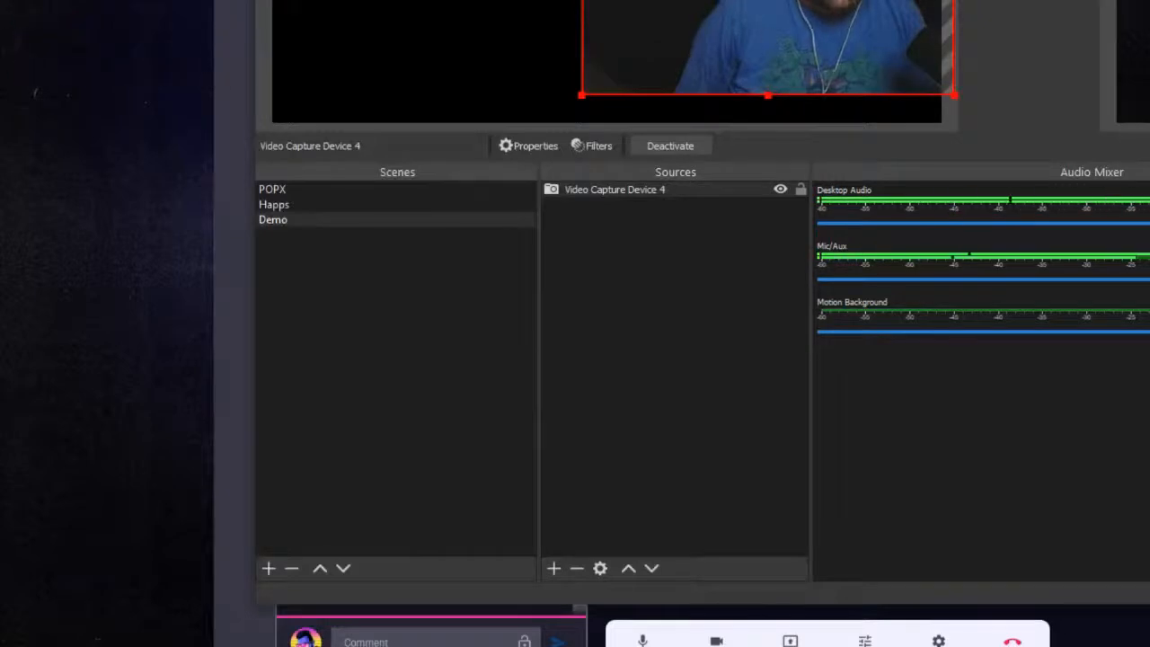
- Show the Happs scene briefly, return to Demo, and move the webcam image toward the preview's centre and shrink it slightly
click(342, 206)
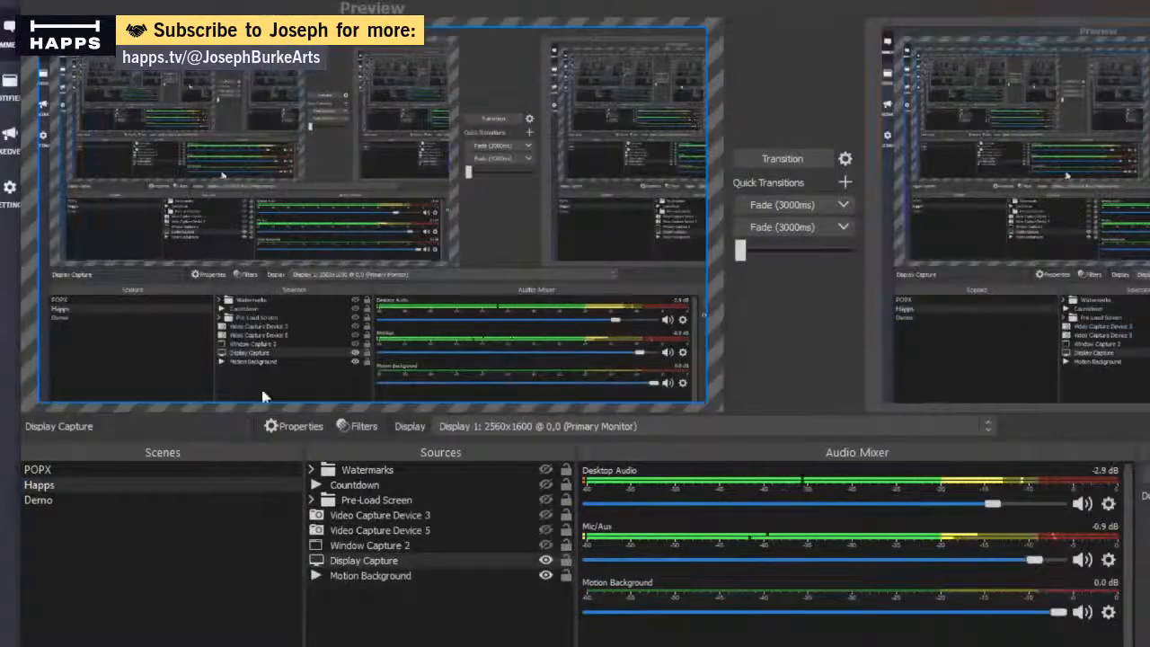
click(179, 500)
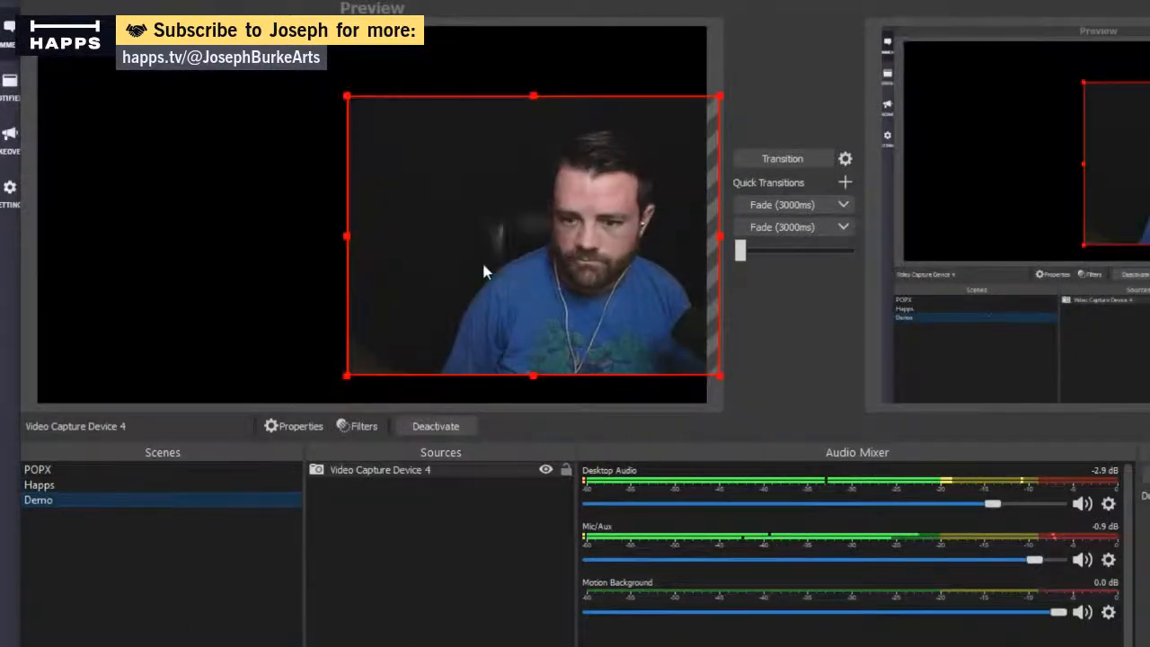
drag(527, 264, 397, 237)
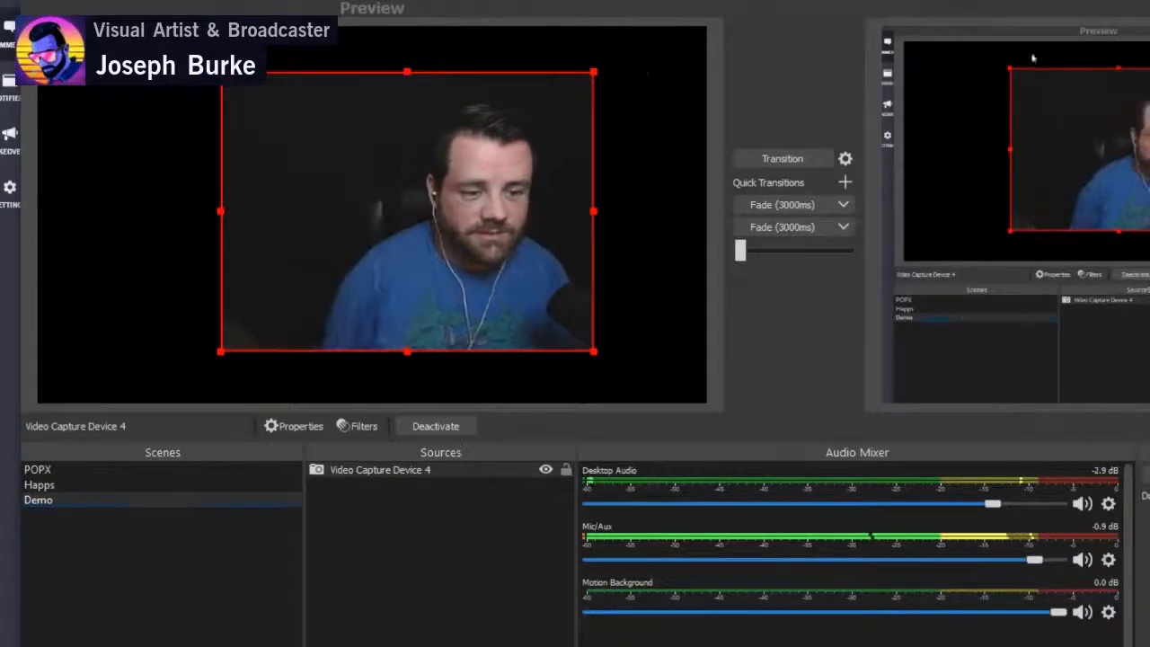
drag(220, 72, 249, 215)
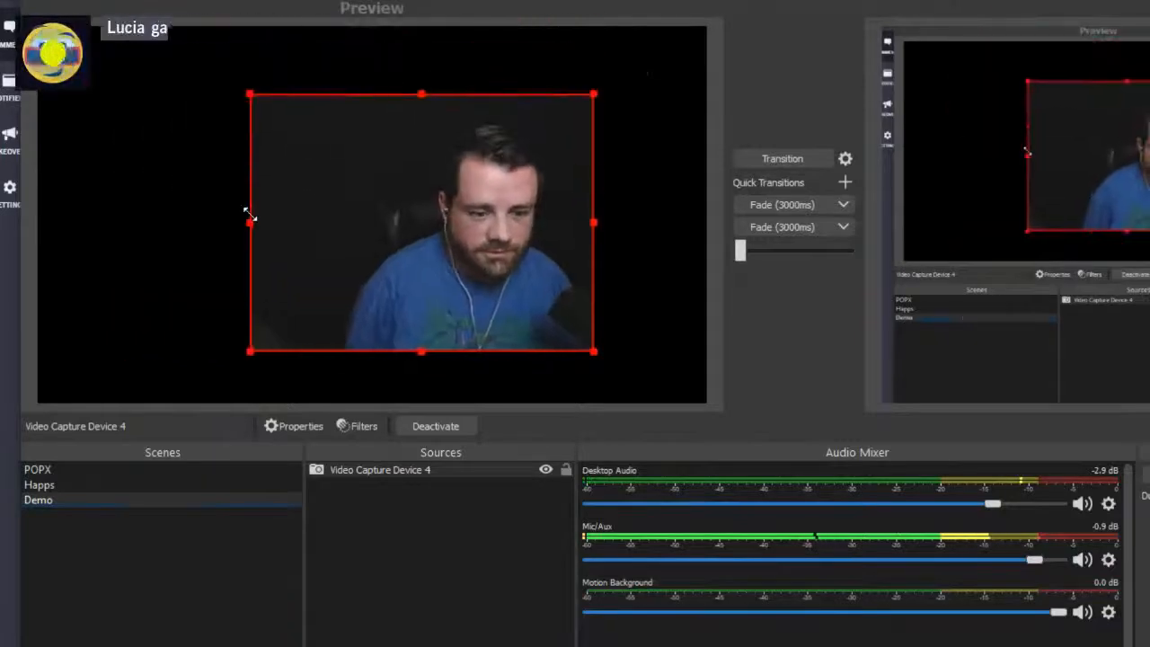
- Give the Video Capture Device 4 source a custom 1280x720 resolution, review its FPS setting, and close its properties
double_click(453, 469)
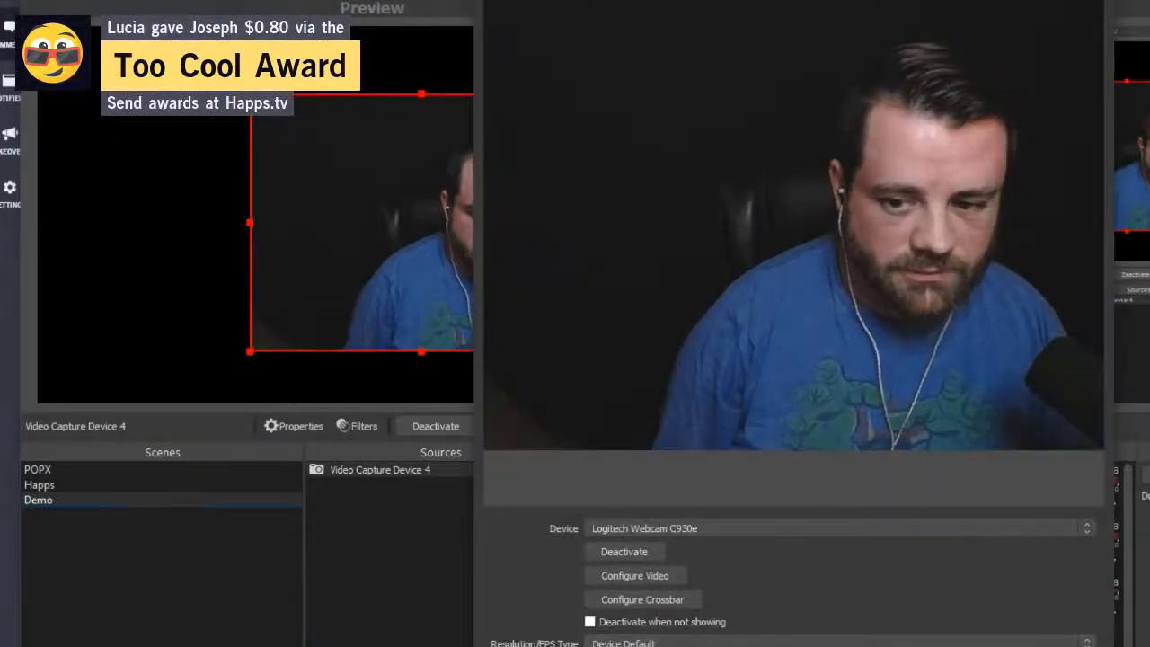
drag(773, 0, 610, 0)
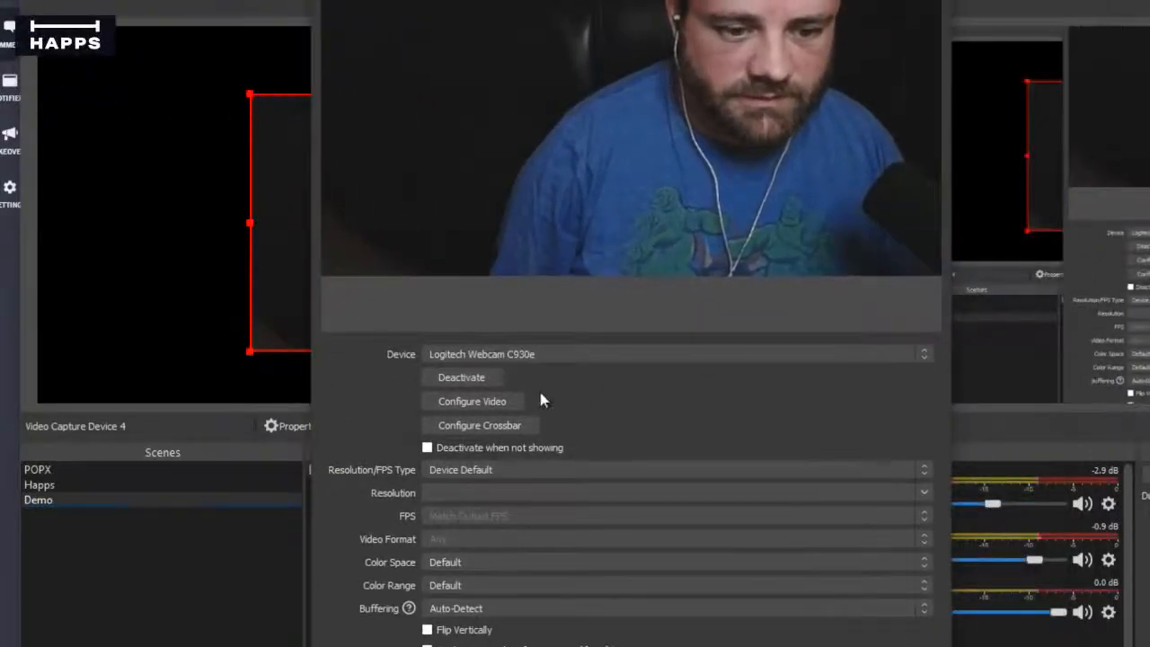
click(518, 478)
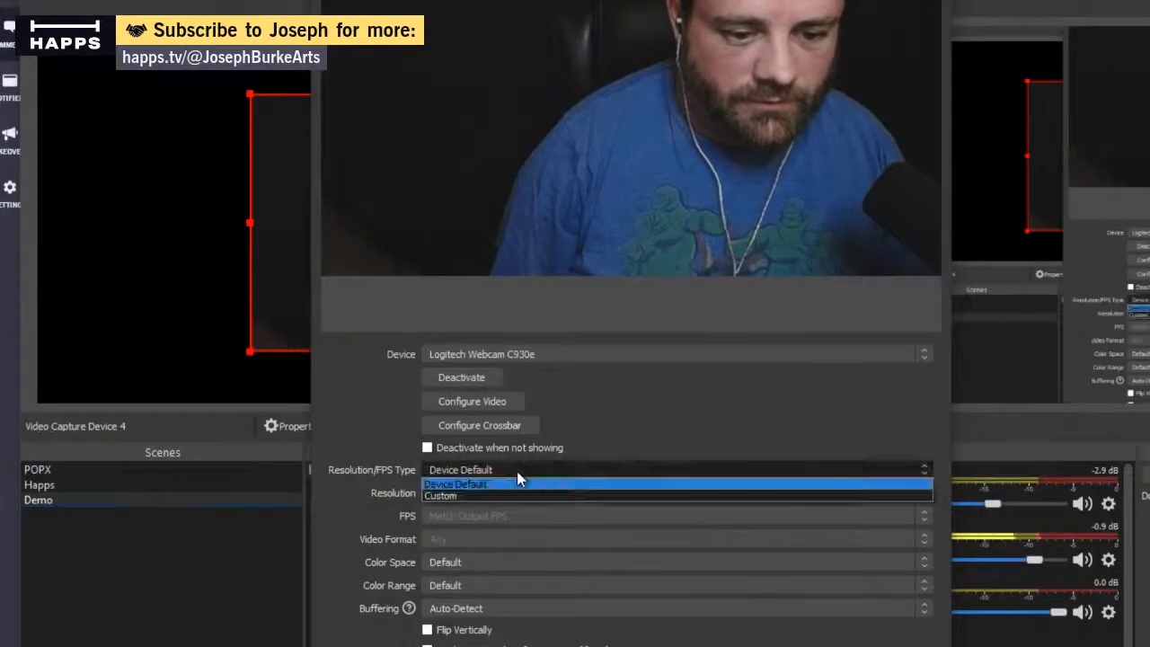
click(505, 497)
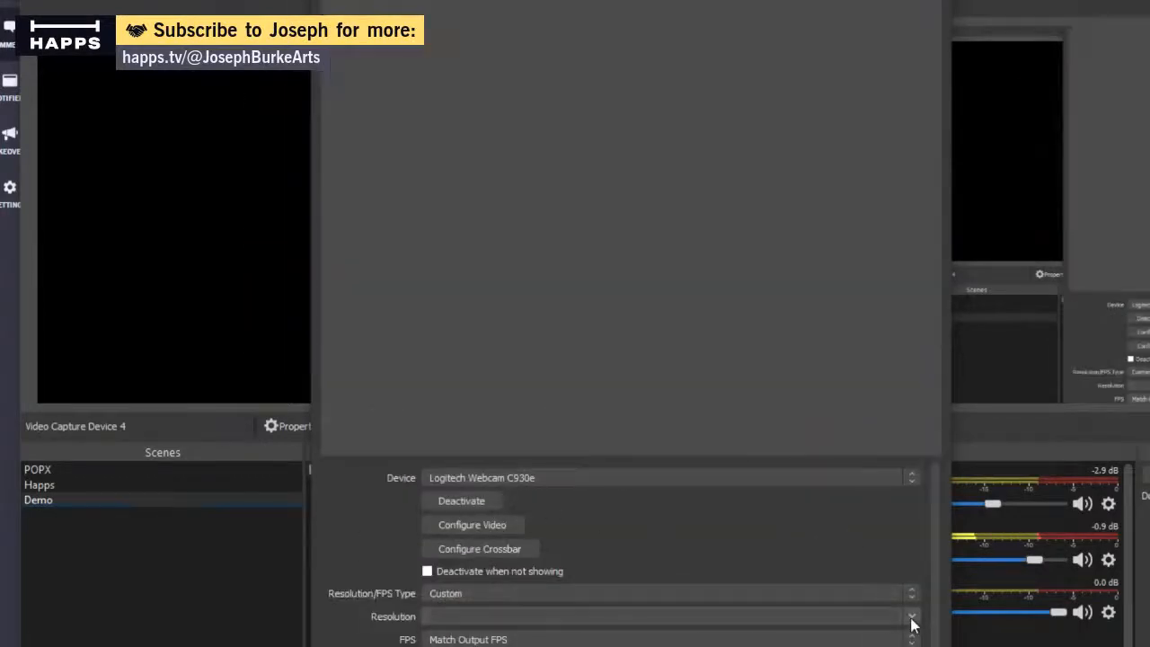
click(911, 618)
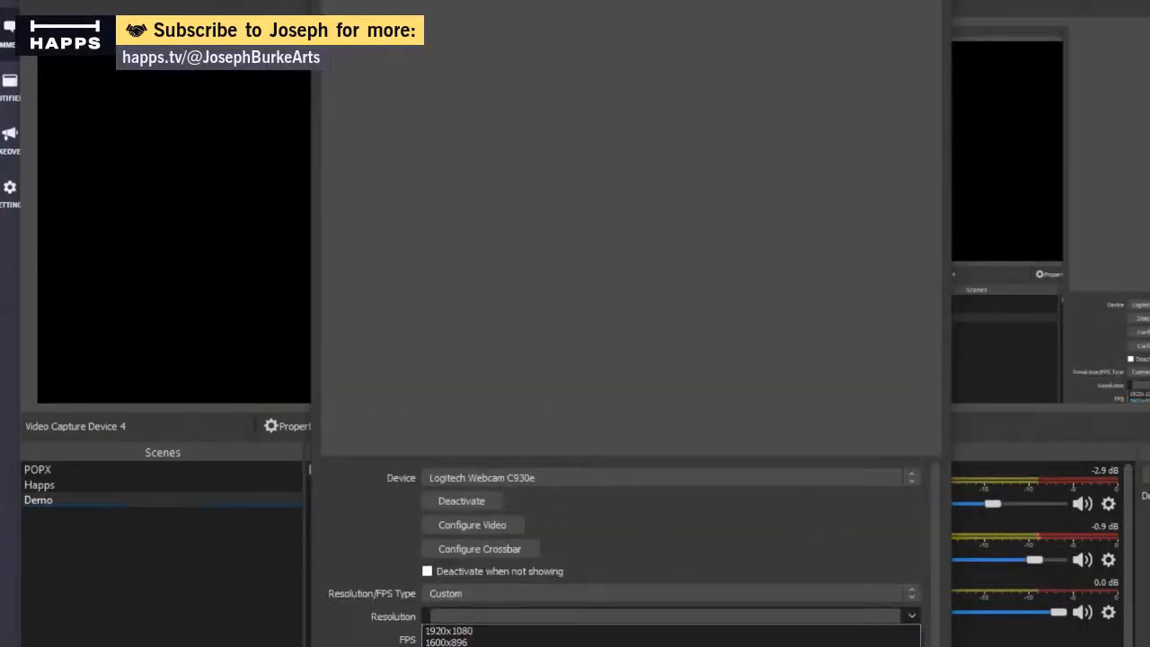
click(455, 646)
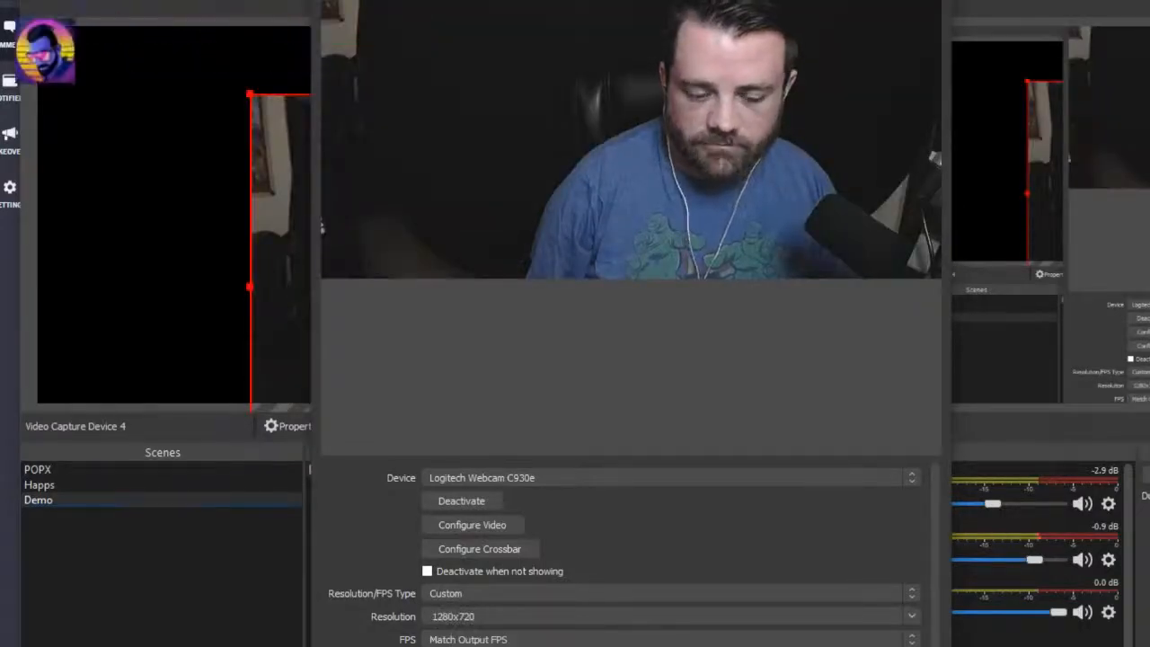
click(912, 640)
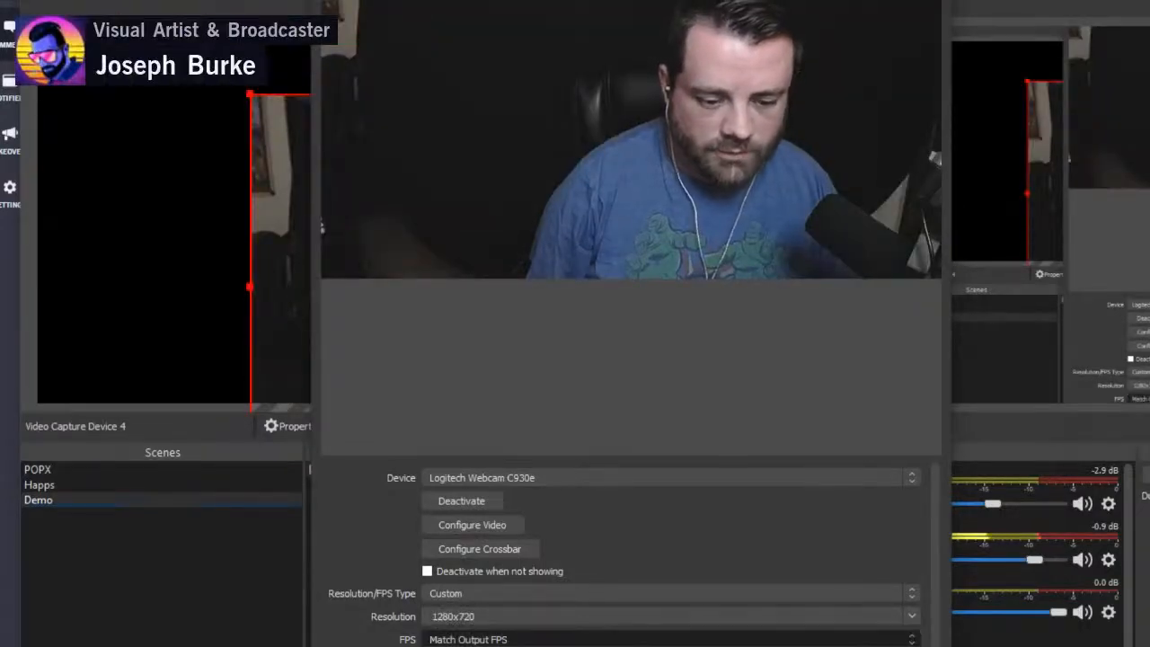
click(772, 645)
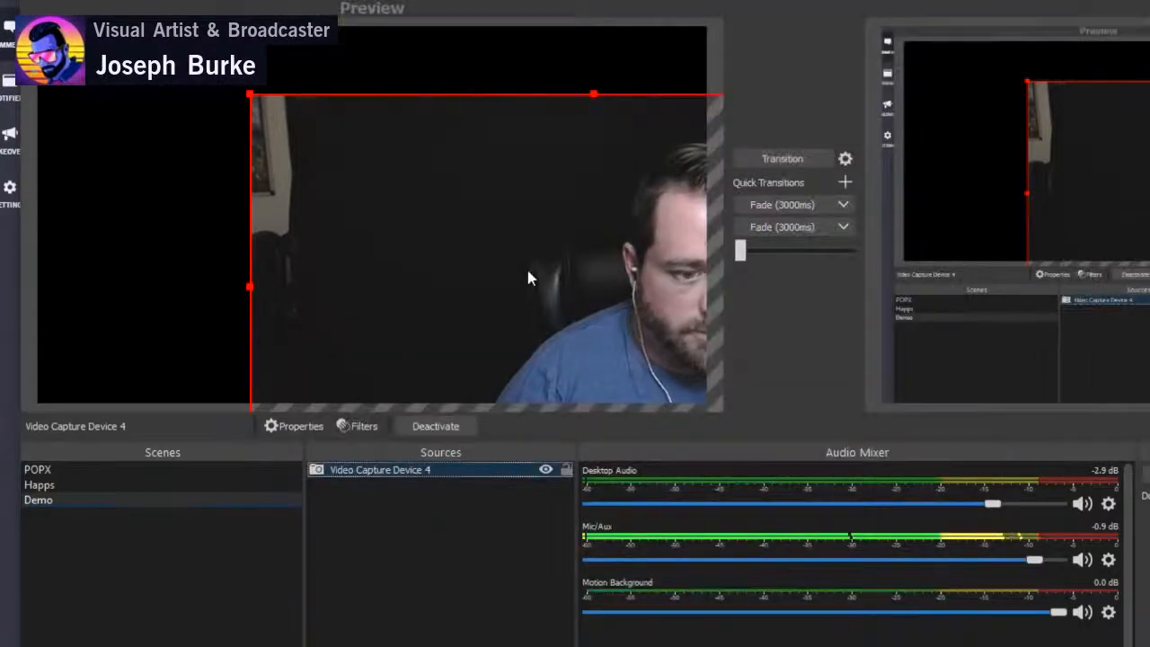
- Resize and centre the widescreen webcam image in the preview, leaving a narrow border of empty canvas around it
drag(525, 266, 424, 230)
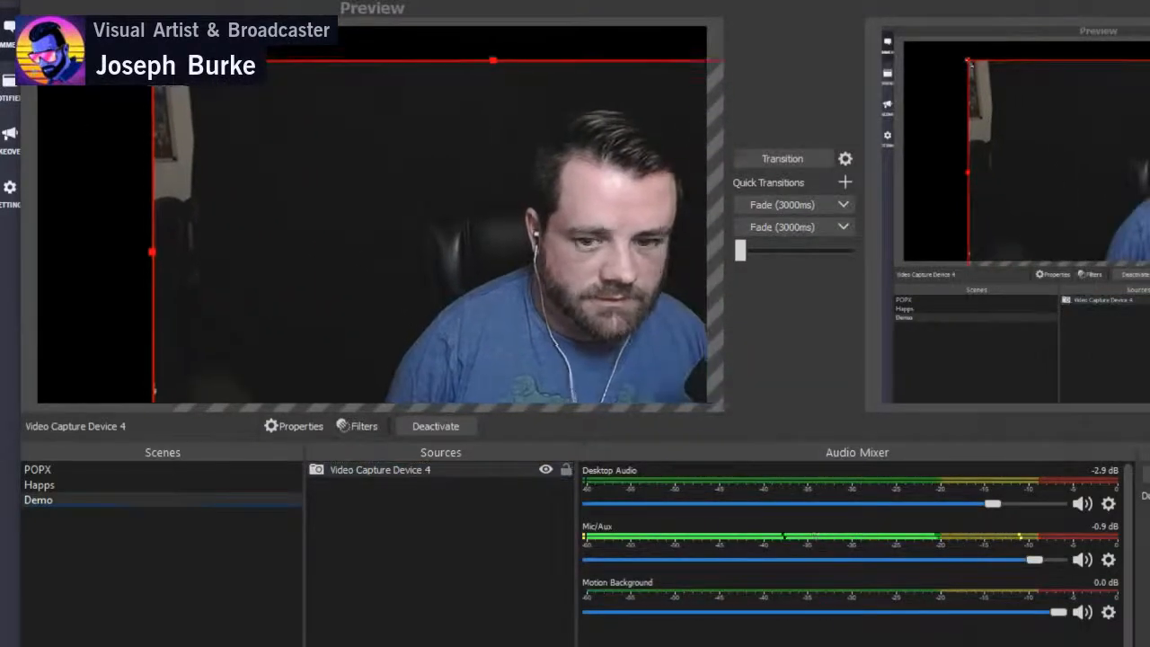
drag(147, 58, 365, 180)
drag(438, 262, 134, 116)
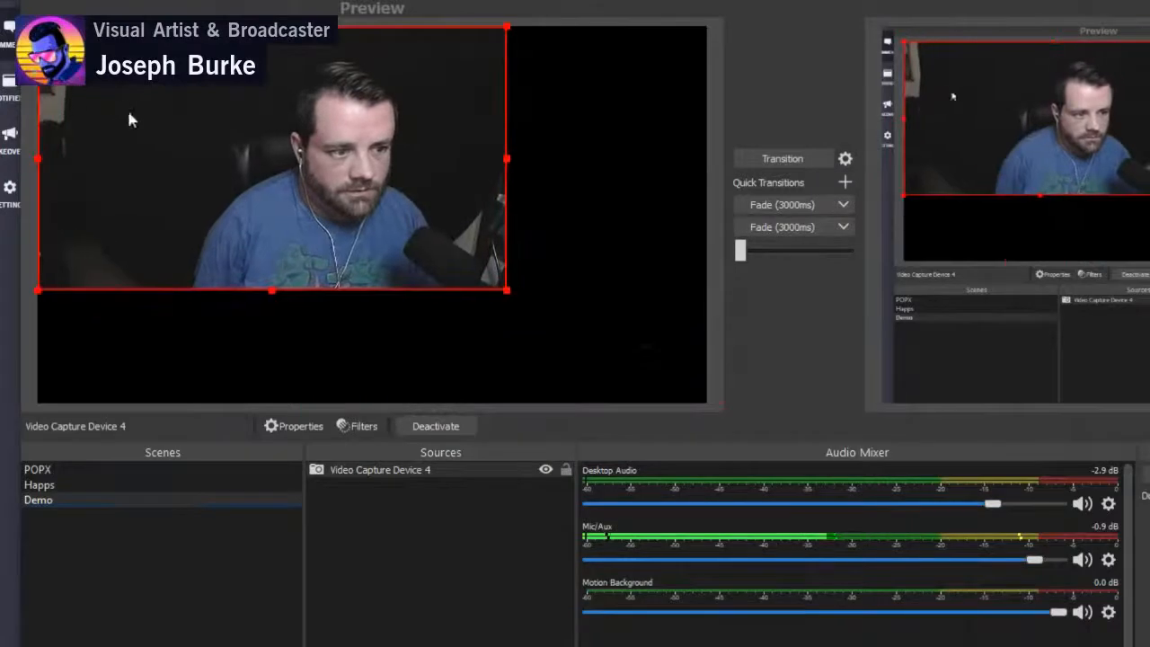
drag(508, 291, 550, 314)
drag(513, 219, 581, 254)
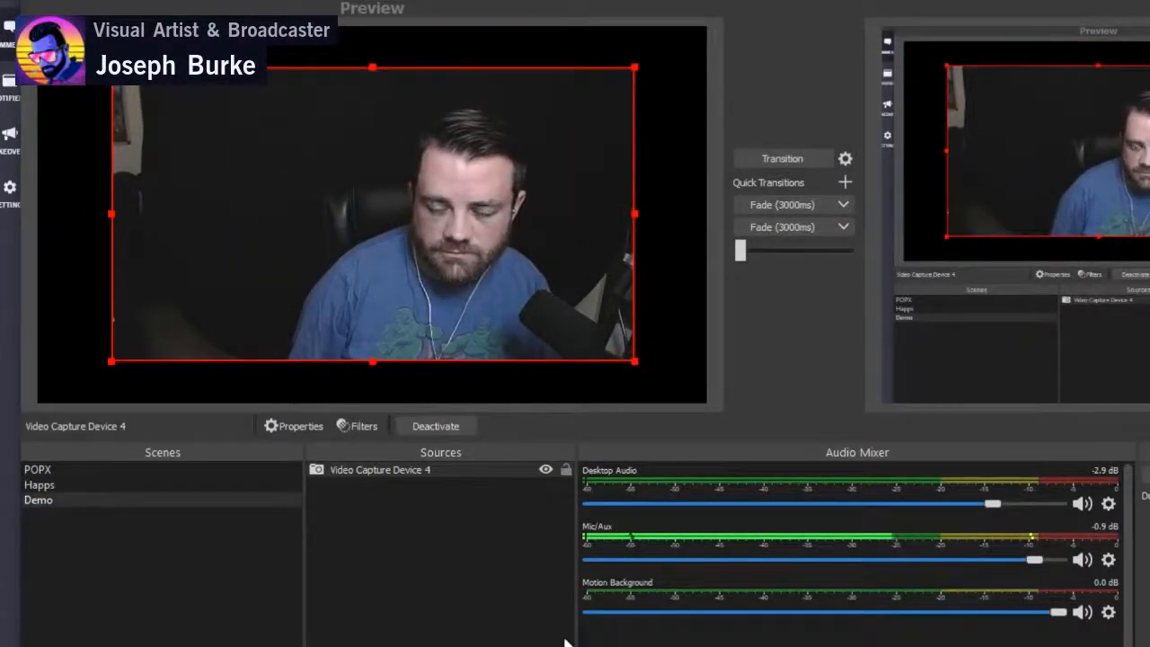
click(416, 618)
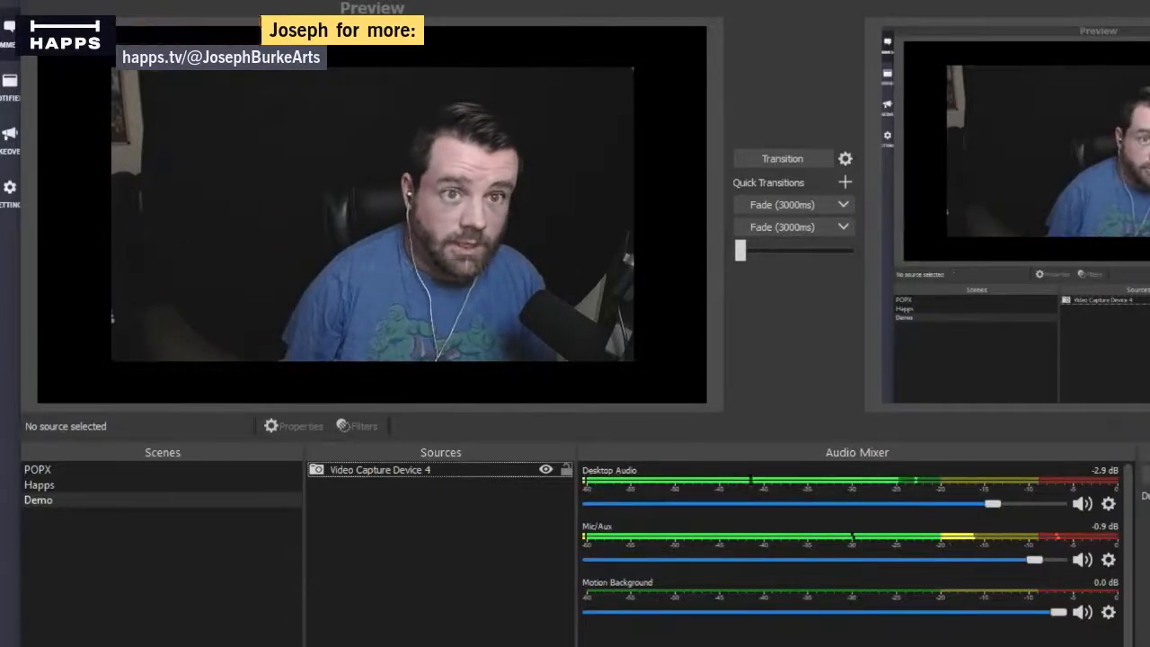
click(320, 645)
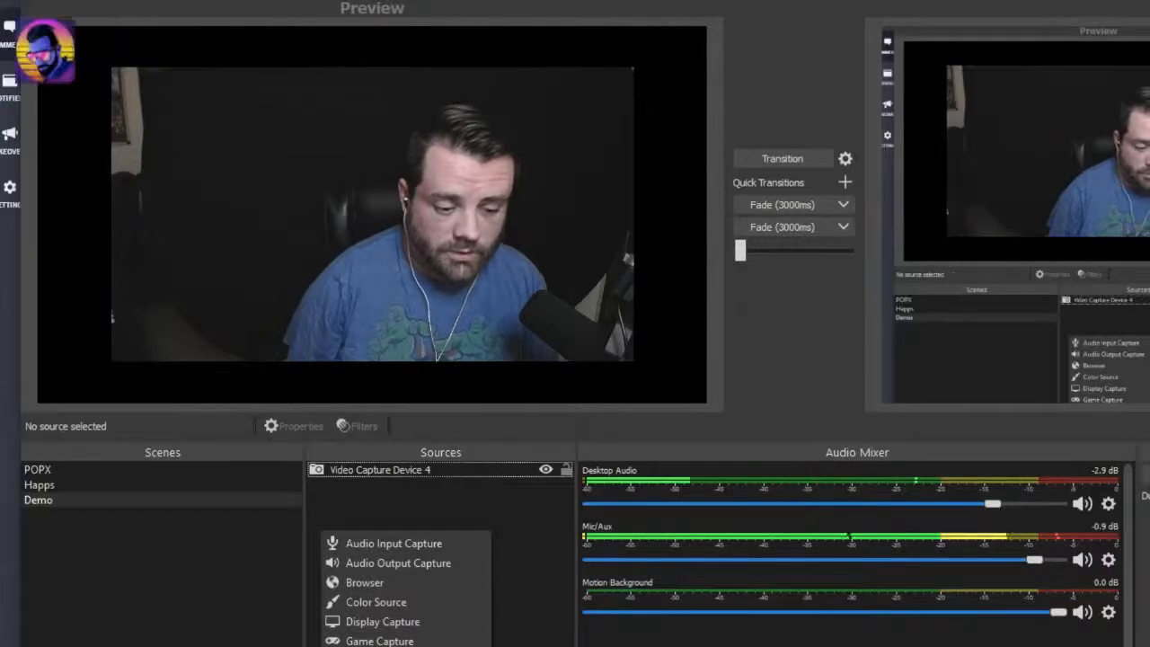
key(Escape)
click(411, 471)
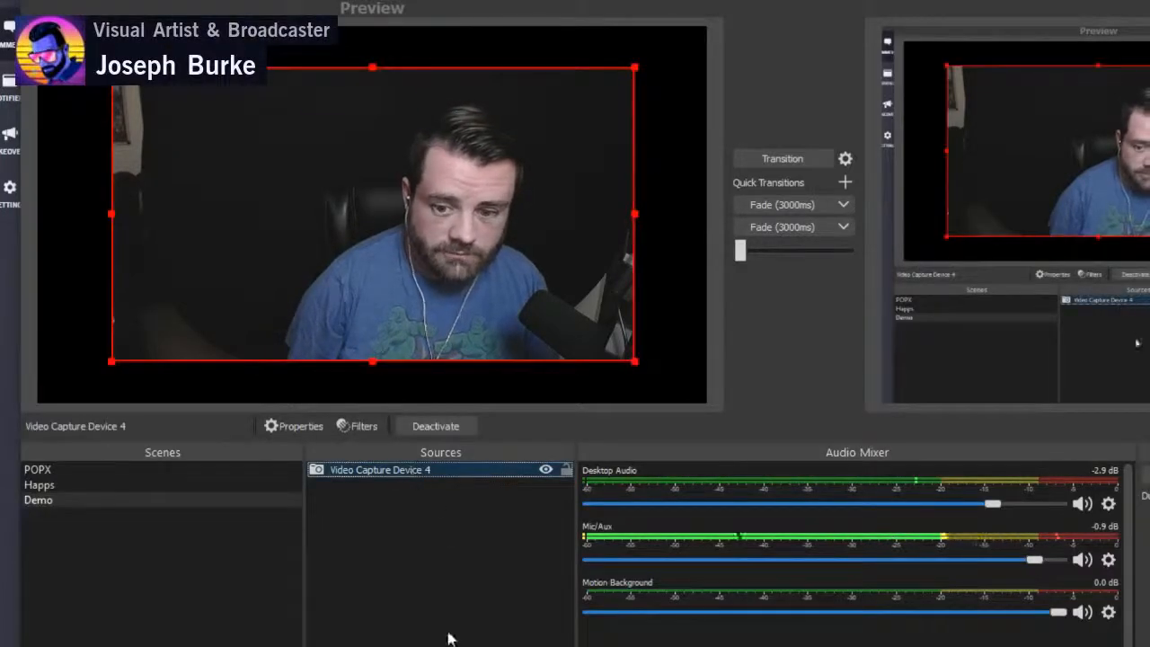
- Add a new Media Source to the Demo scene under the suggested name Media Source 3
click(316, 645)
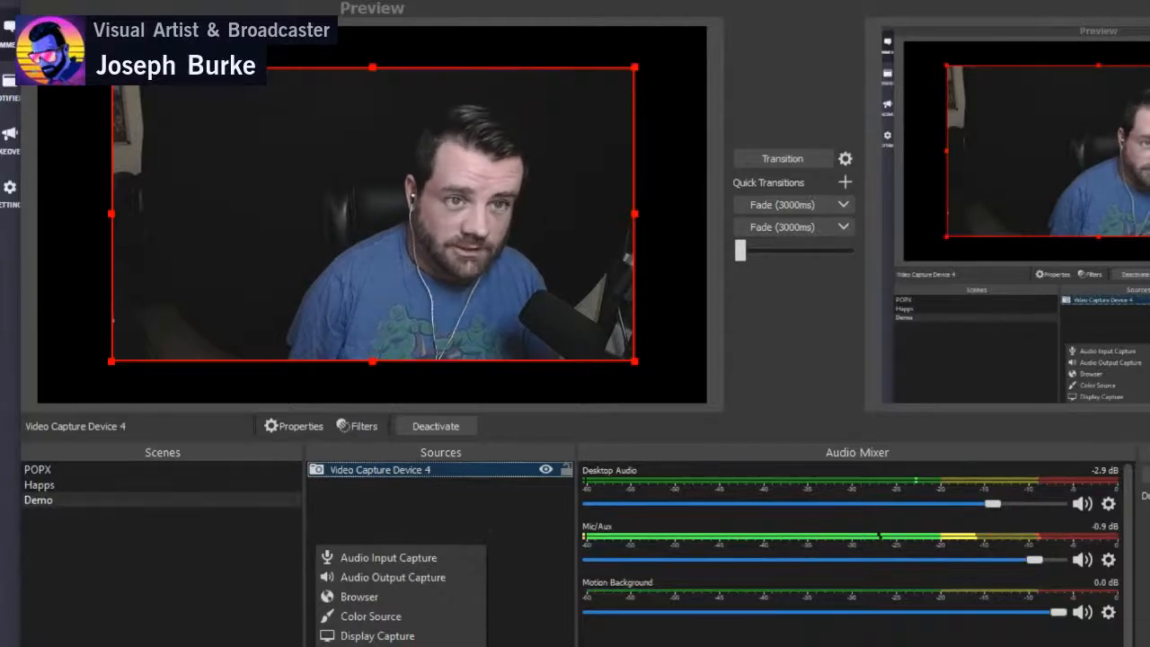
click(373, 646)
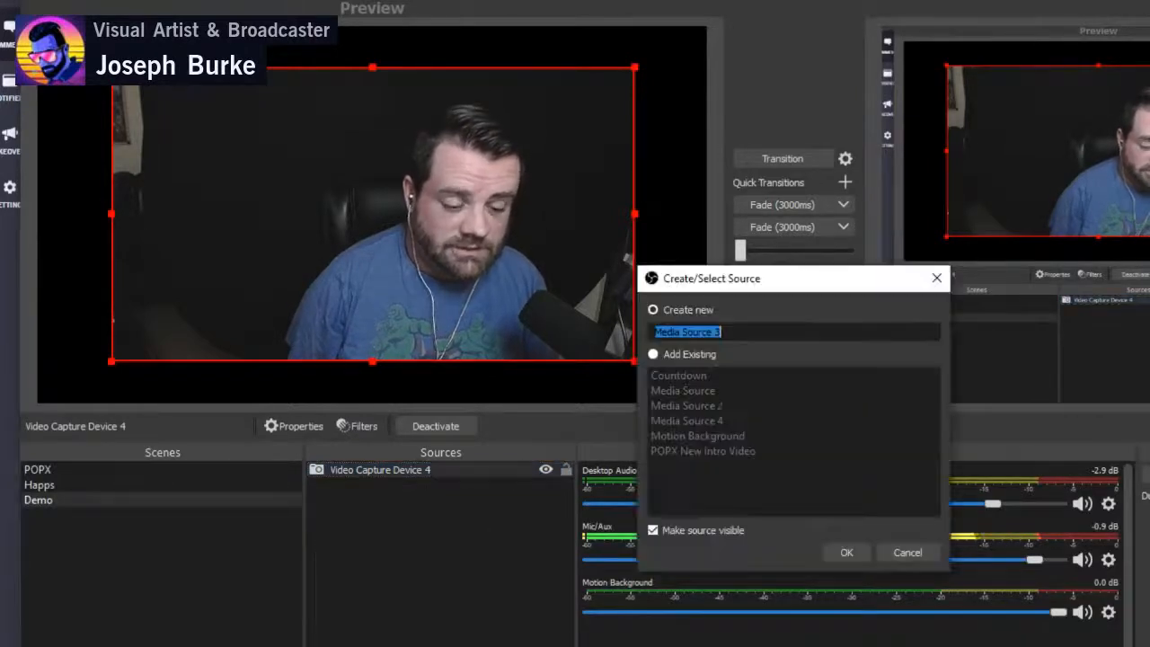
click(831, 552)
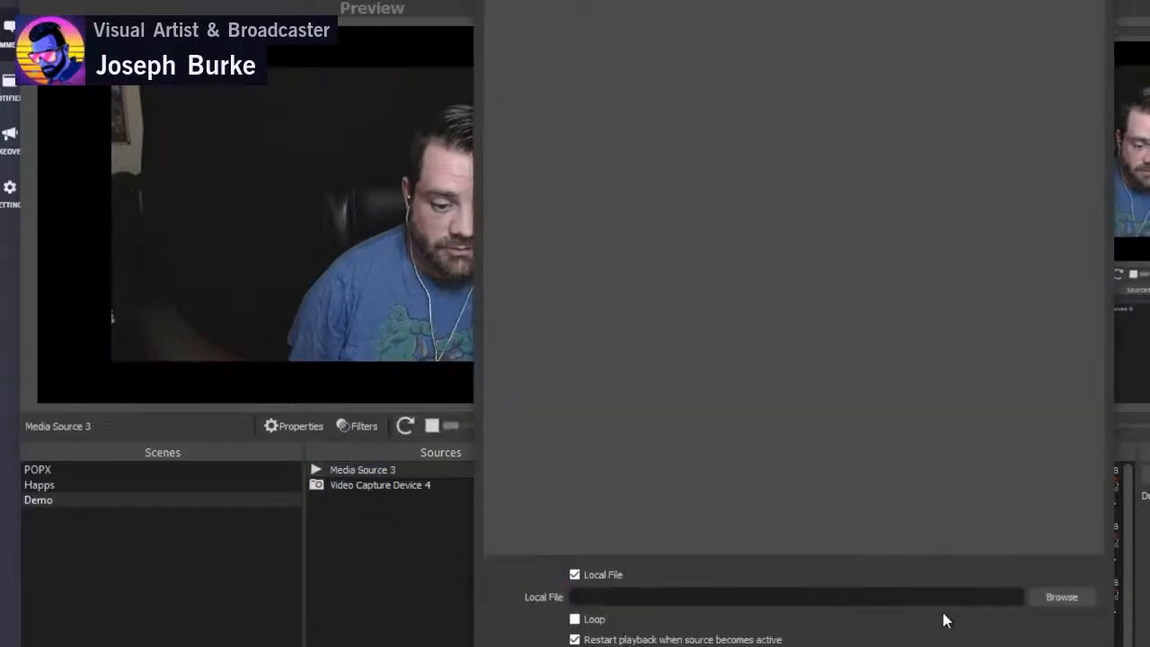
- Load Colorwave Gradients 18 - Slow - HD 1080.mov from the Motion Graphics downloads folder as the media source's local file
click(1058, 596)
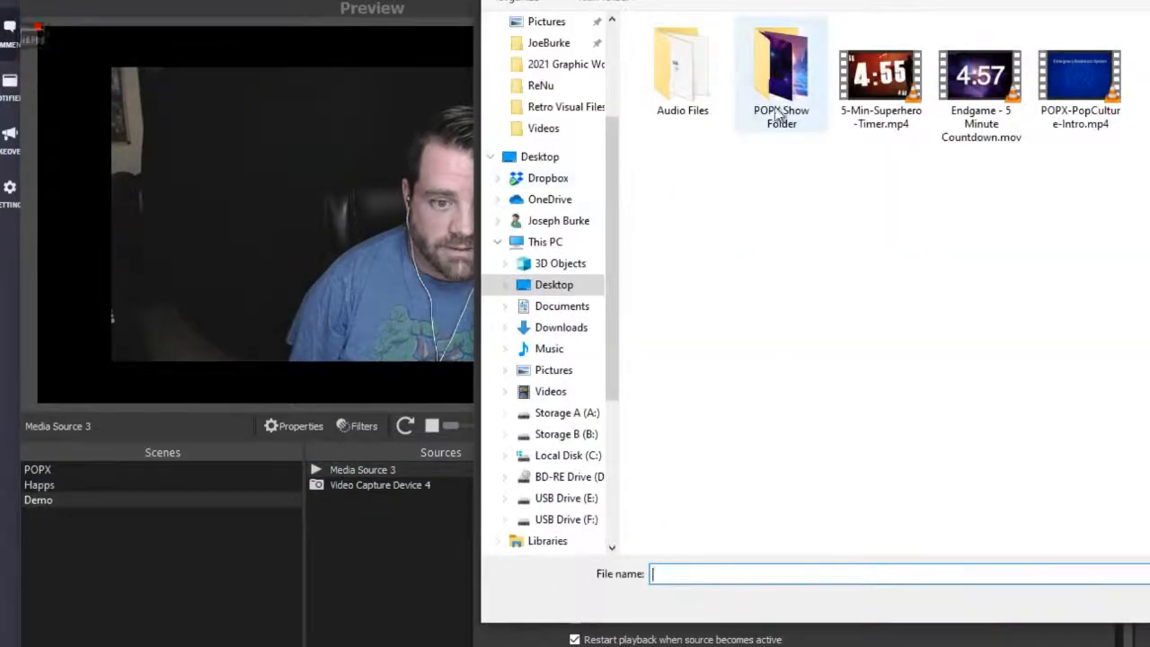
double_click(816, 99)
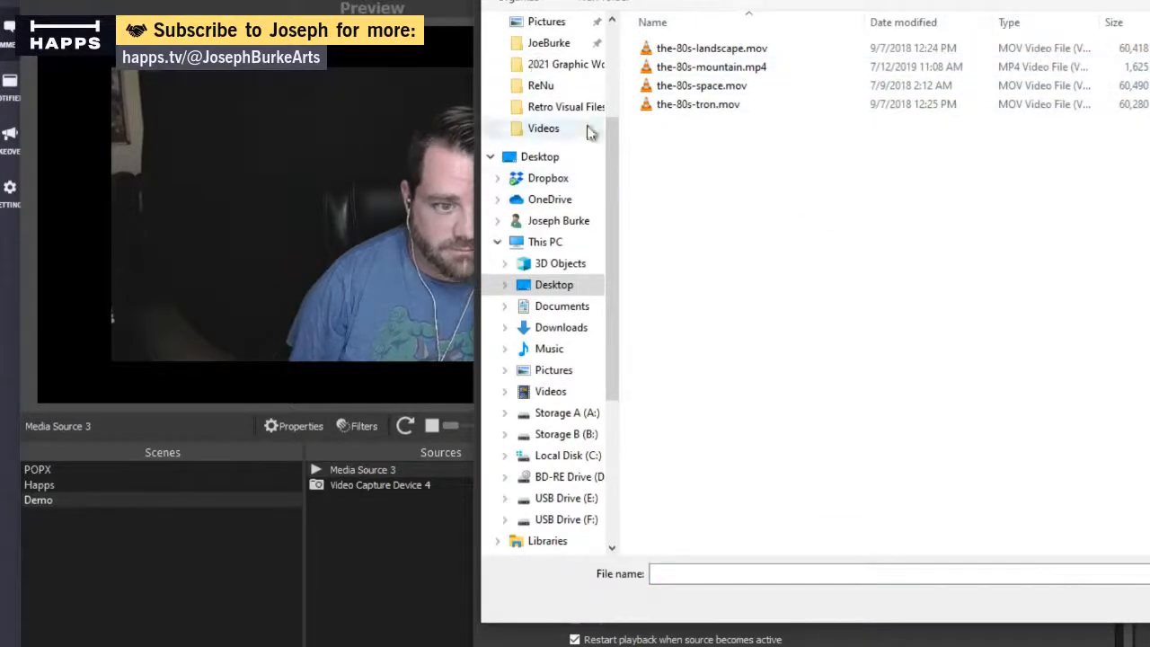
click(554, 331)
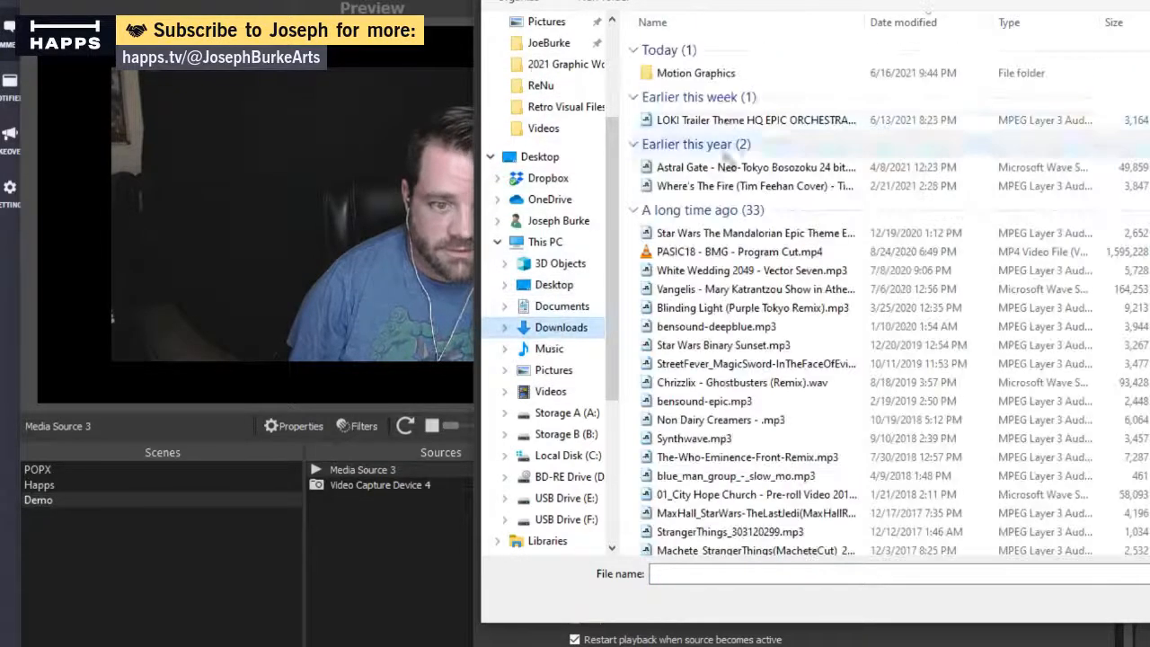
double_click(705, 75)
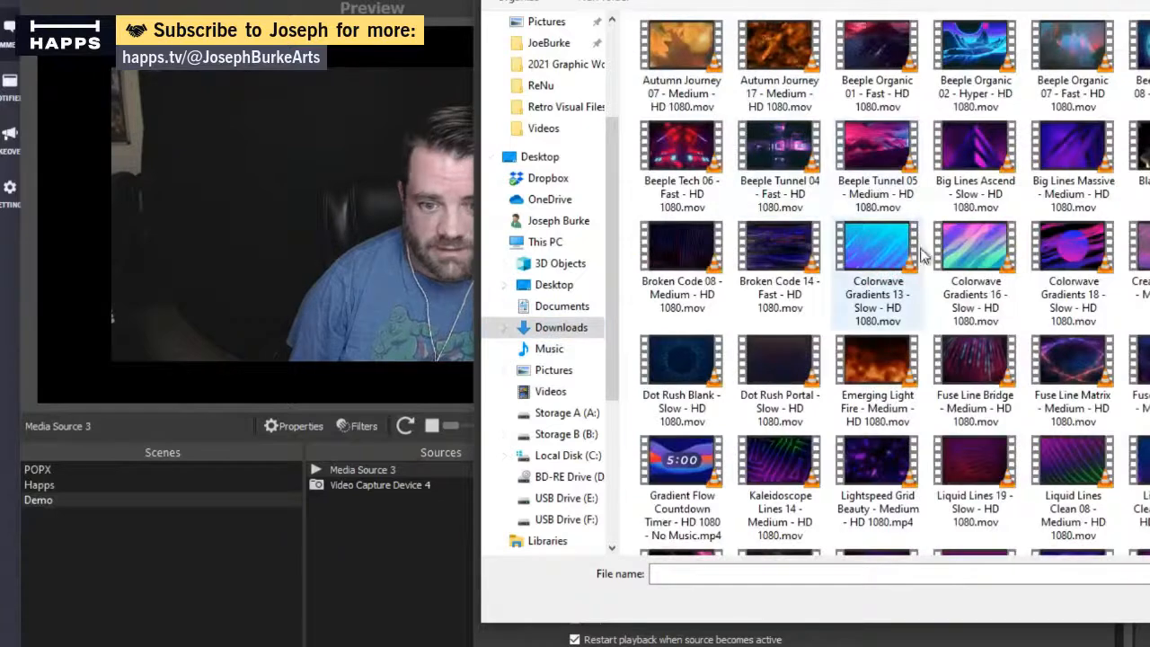
double_click(1073, 244)
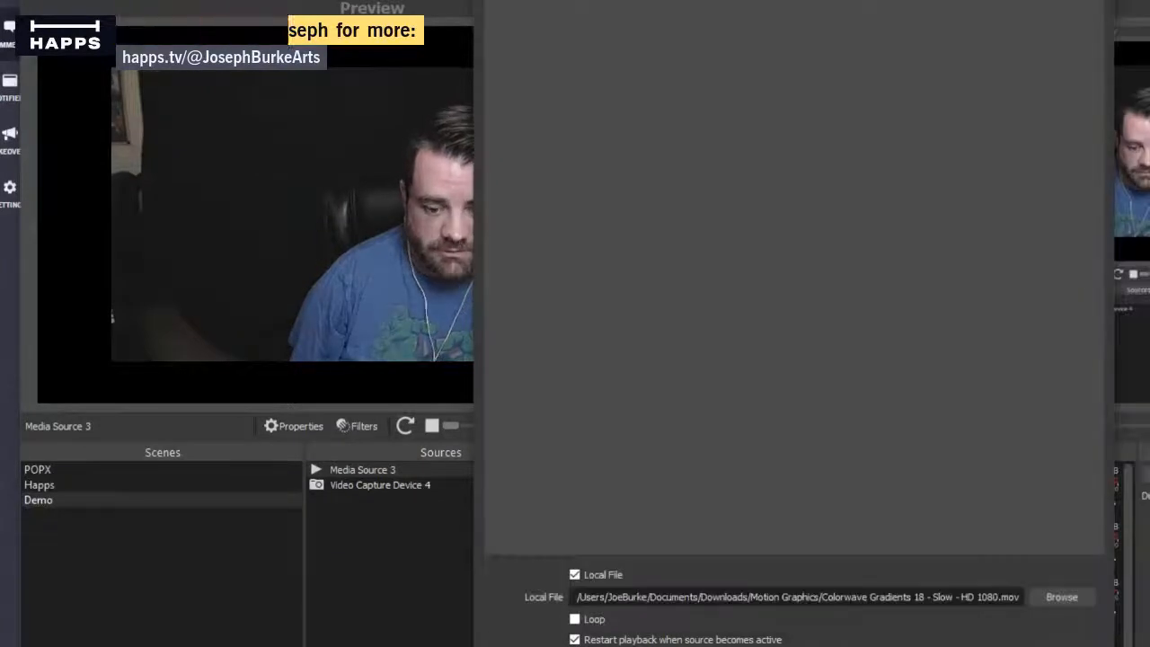
key(Return)
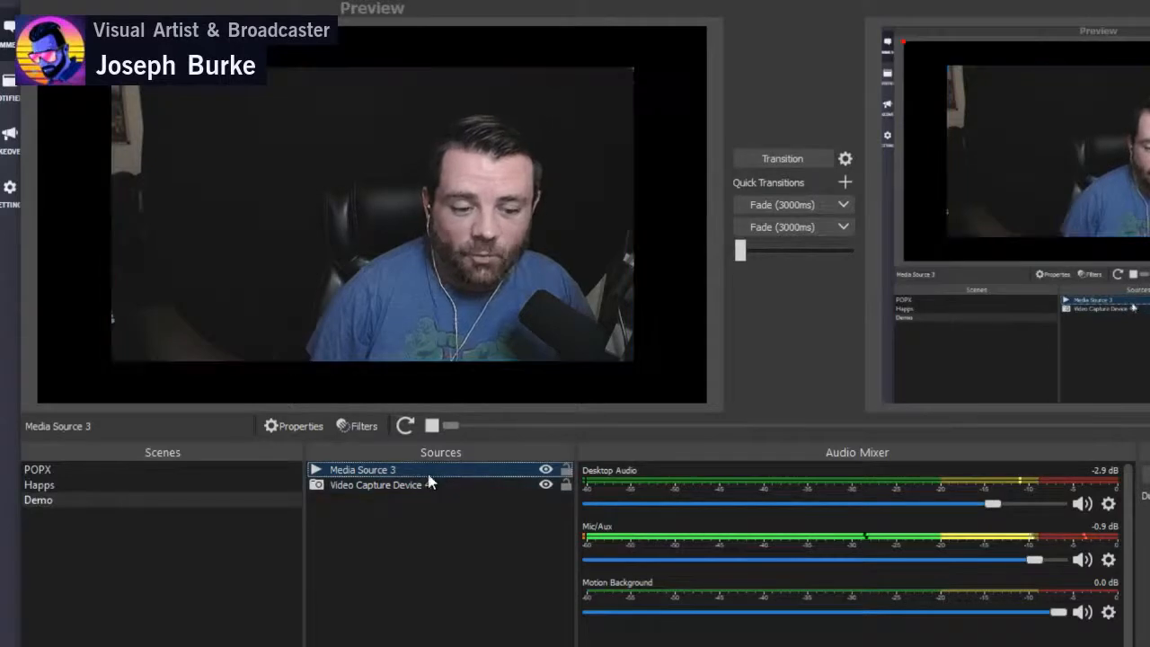
- Reorder the Demo sources so that Media Source 3 sits below Video Capture Device 4
drag(425, 471, 425, 490)
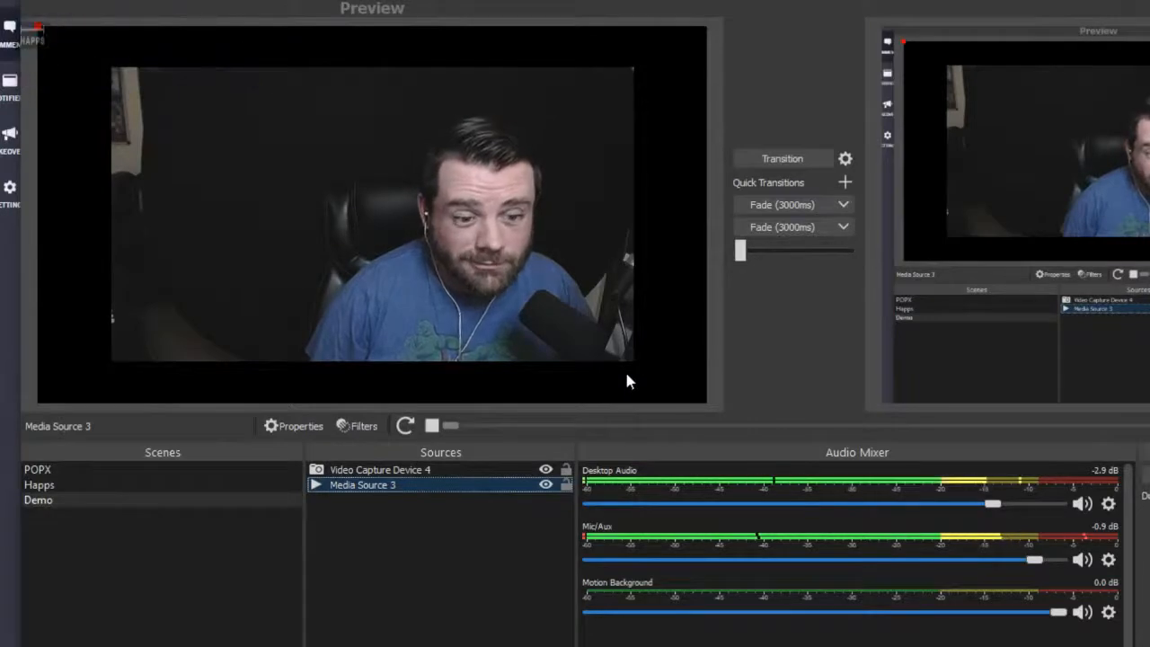
right_click(479, 492)
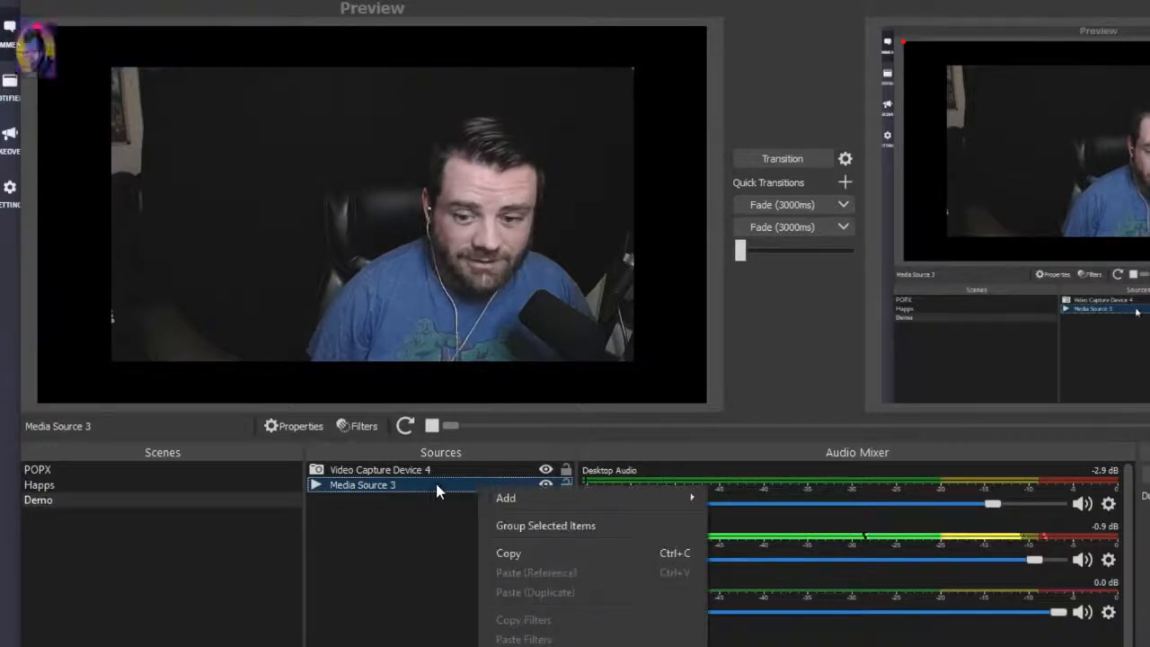
key(Escape)
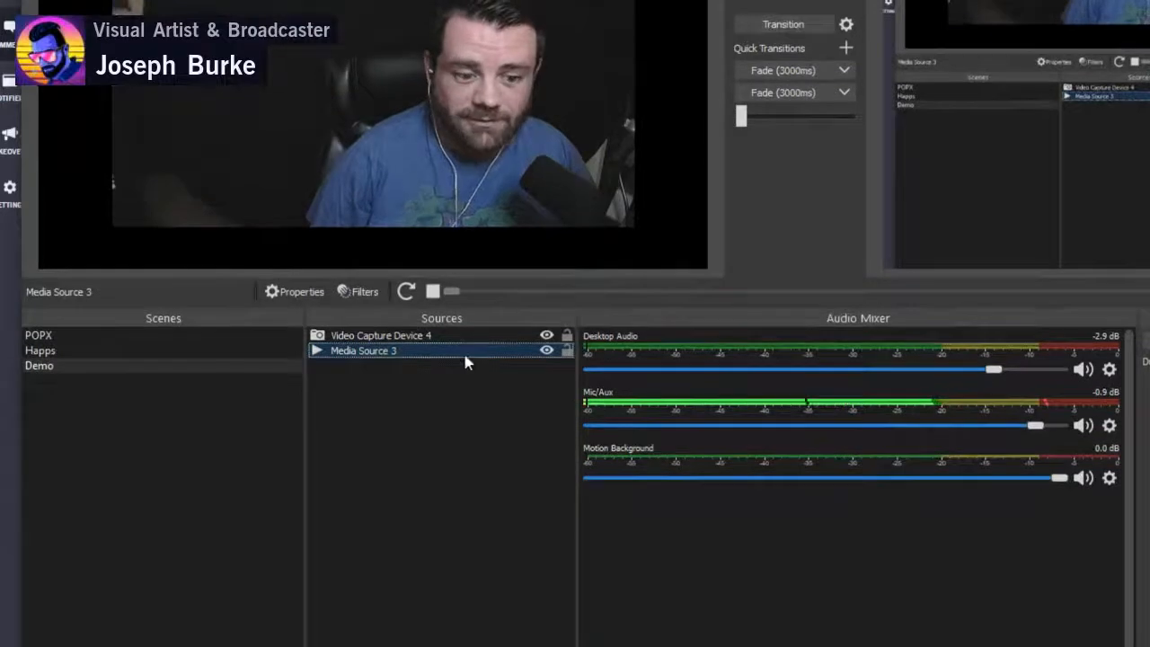
- Open Media Source 3's properties to check its local file, Loop and playback options, and close them
right_click(460, 491)
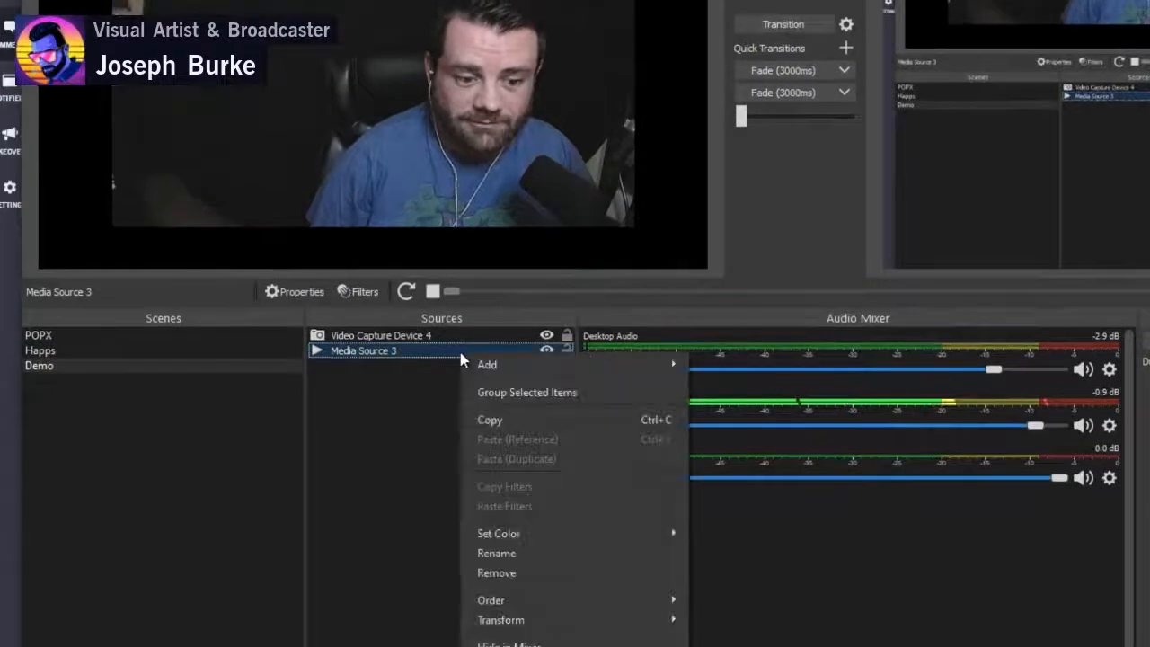
click(504, 646)
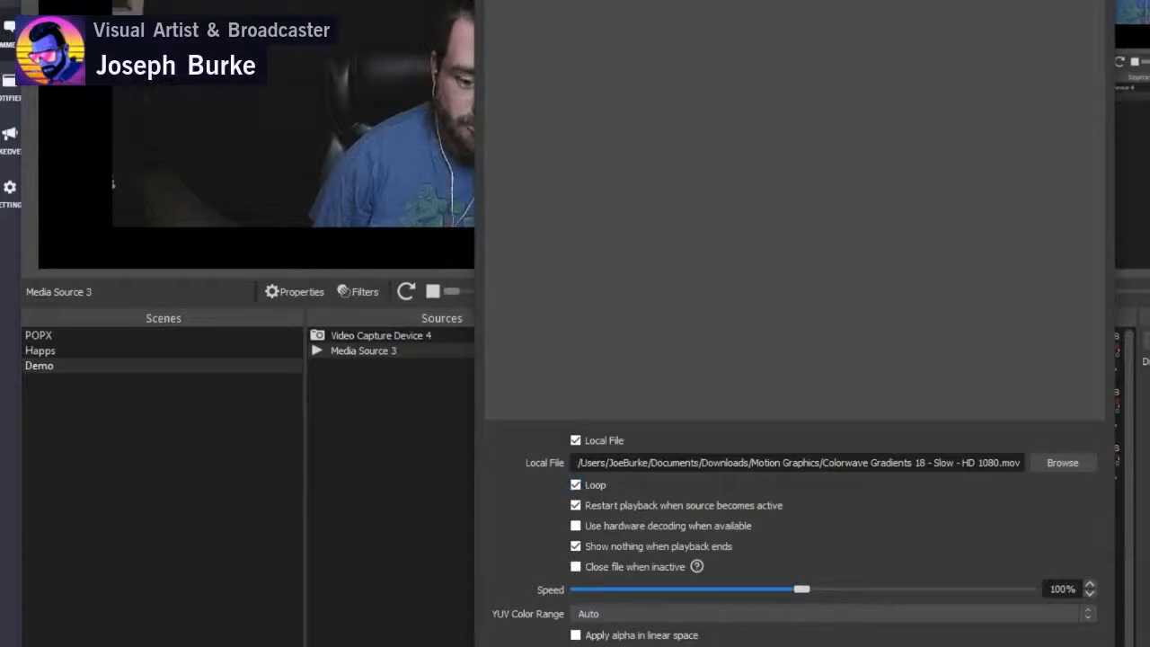
click(997, 646)
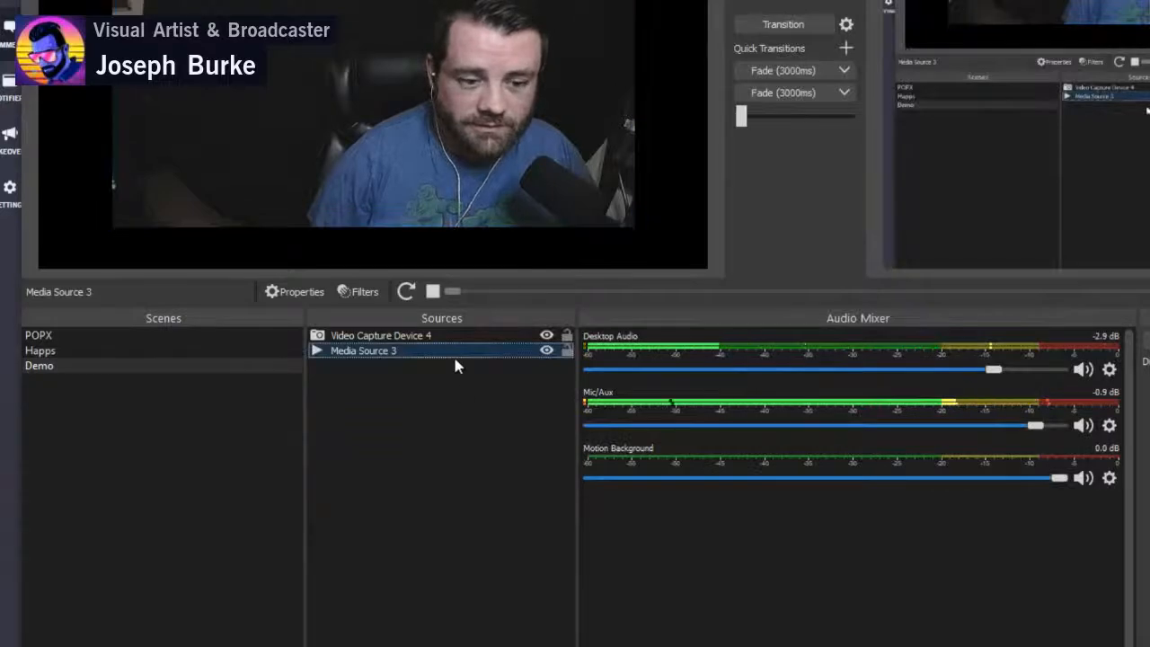
- Transition the Demo scene to the program output and add a new Image source under the suggested name Image
click(794, 22)
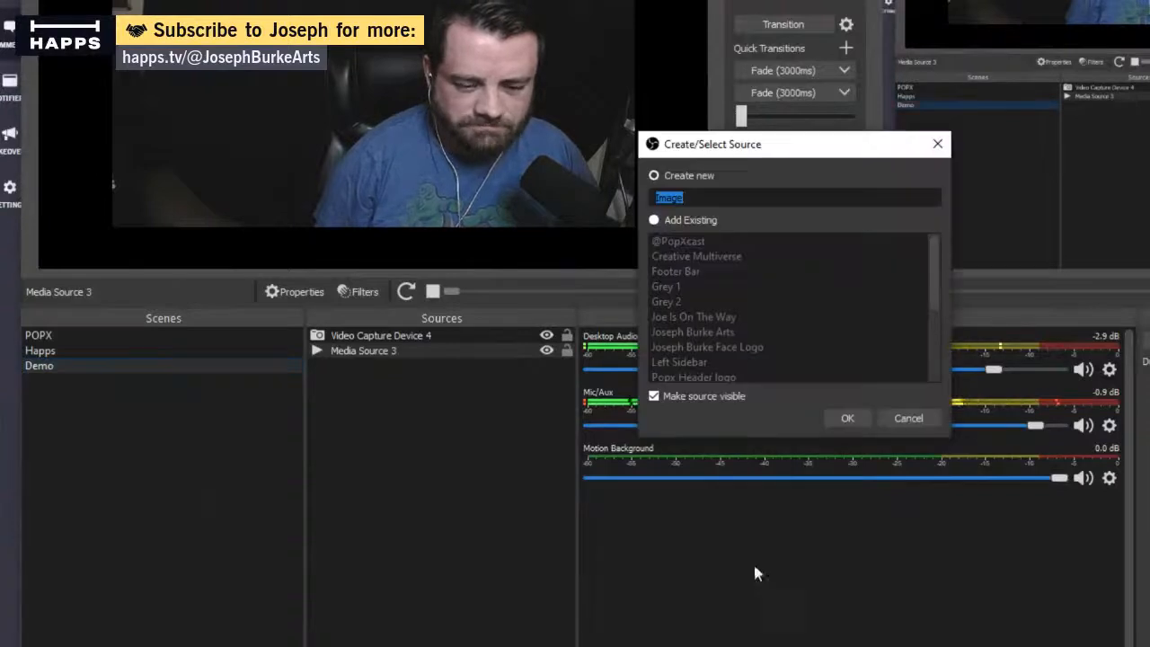
click(847, 420)
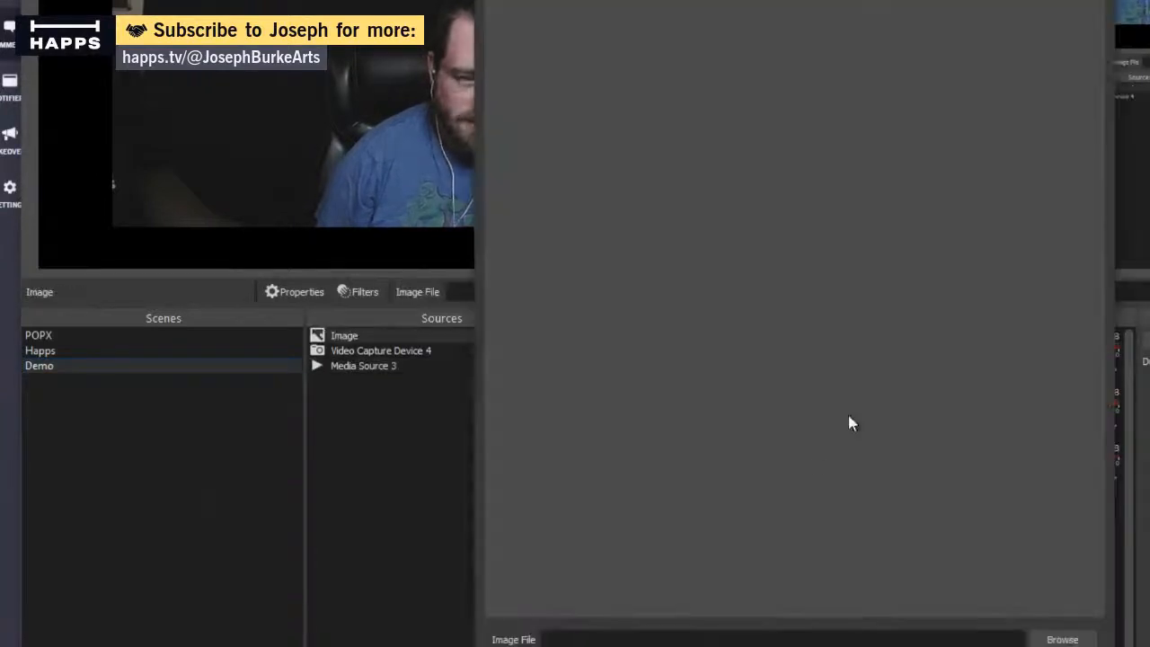
- Load TheCreativeMultiverseLogo.png from the Desktop's Retro Visual Files folder as the Image source's file
click(1063, 640)
scroll(557, 180, up, 3)
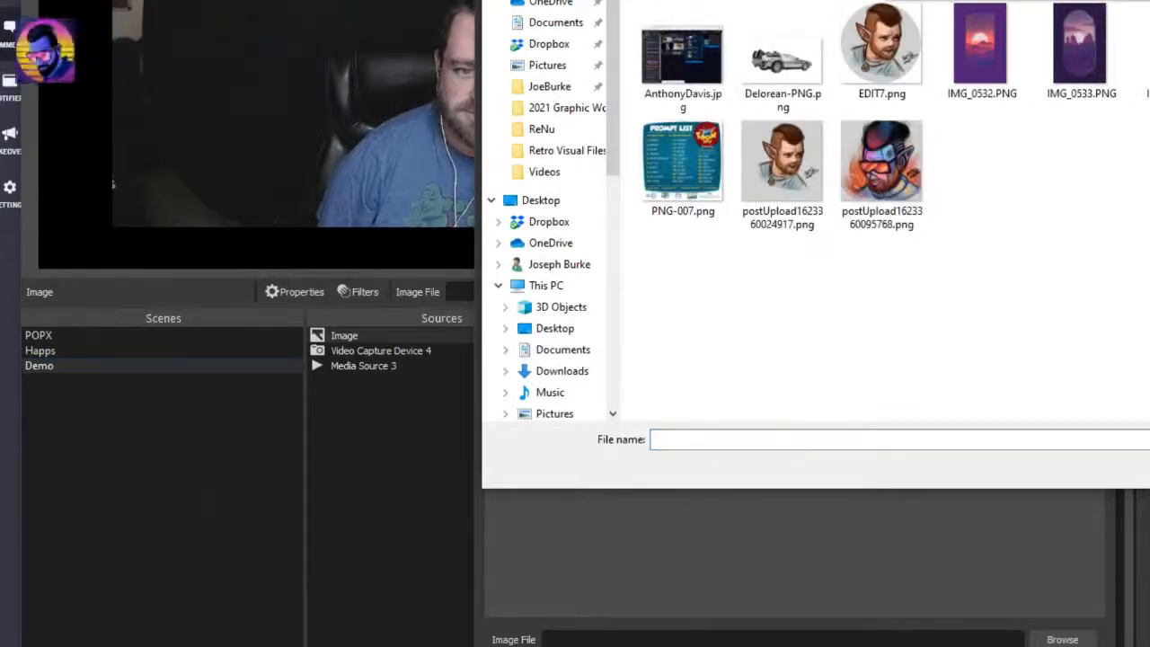
click(555, 329)
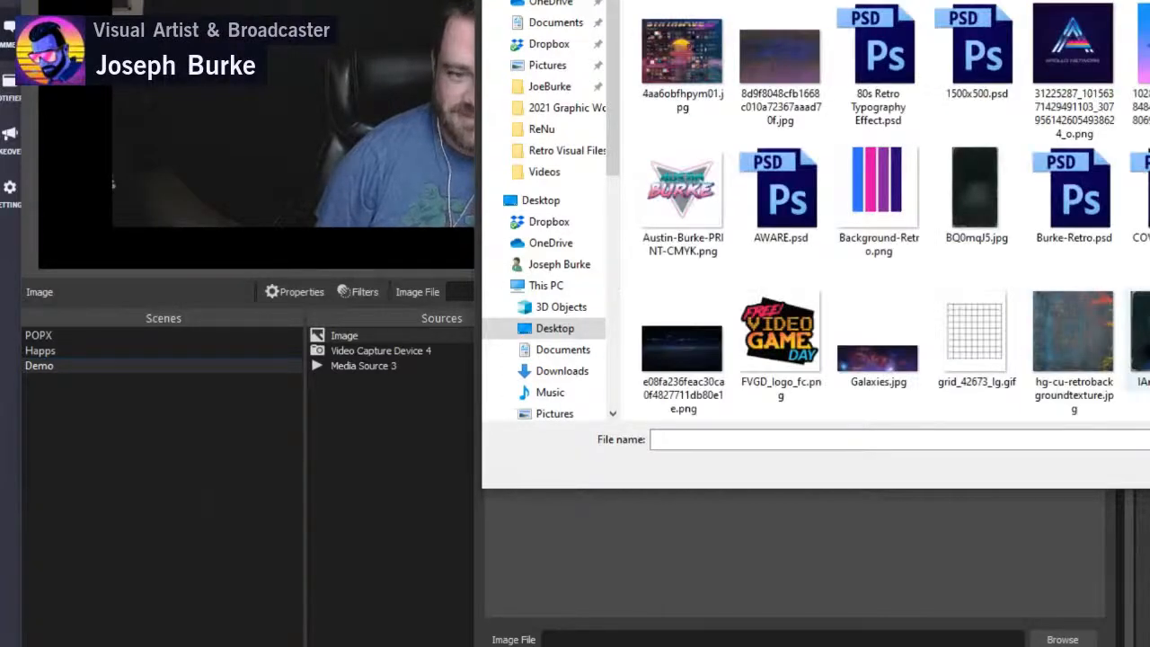
scroll(880, 215, down, 10)
click(878, 215)
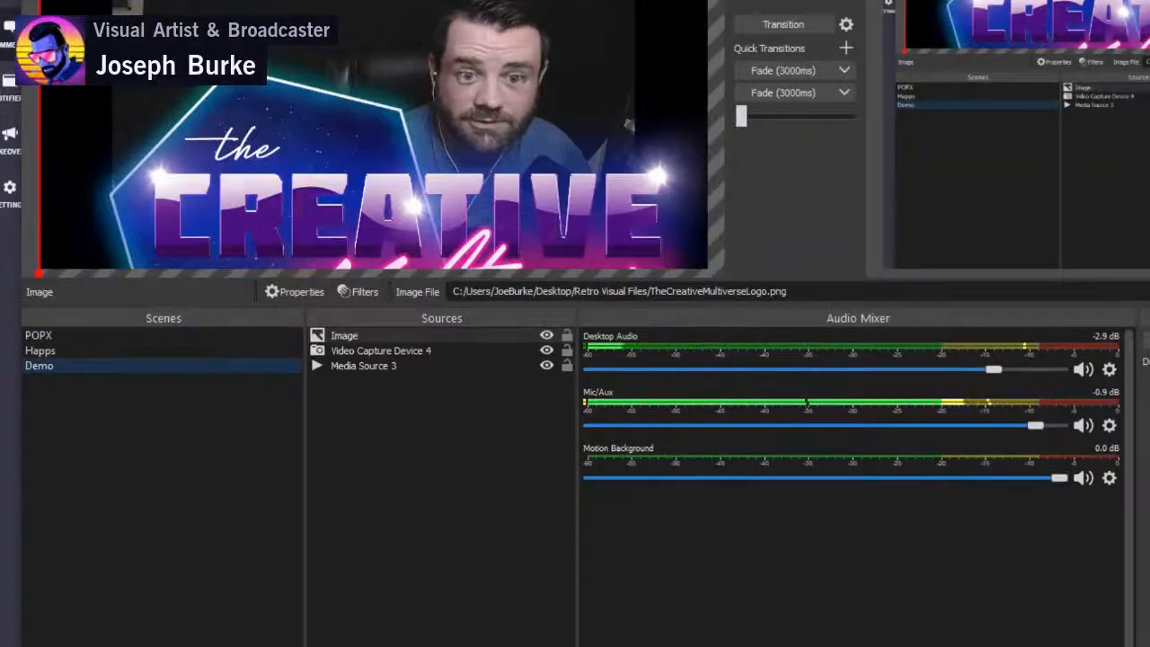
- Shrink the Creative Multiverse logo to roughly a quarter of the canvas width and place it in the canvas's lower-left corner
drag(39, 0, 569, 189)
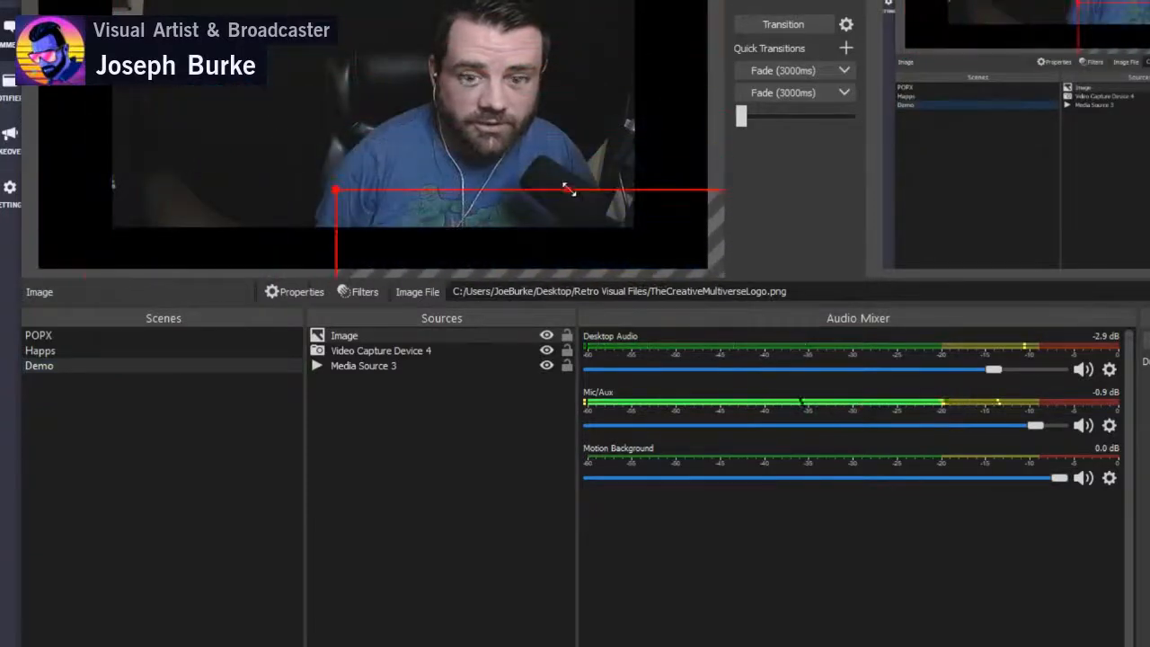
click(122, 352)
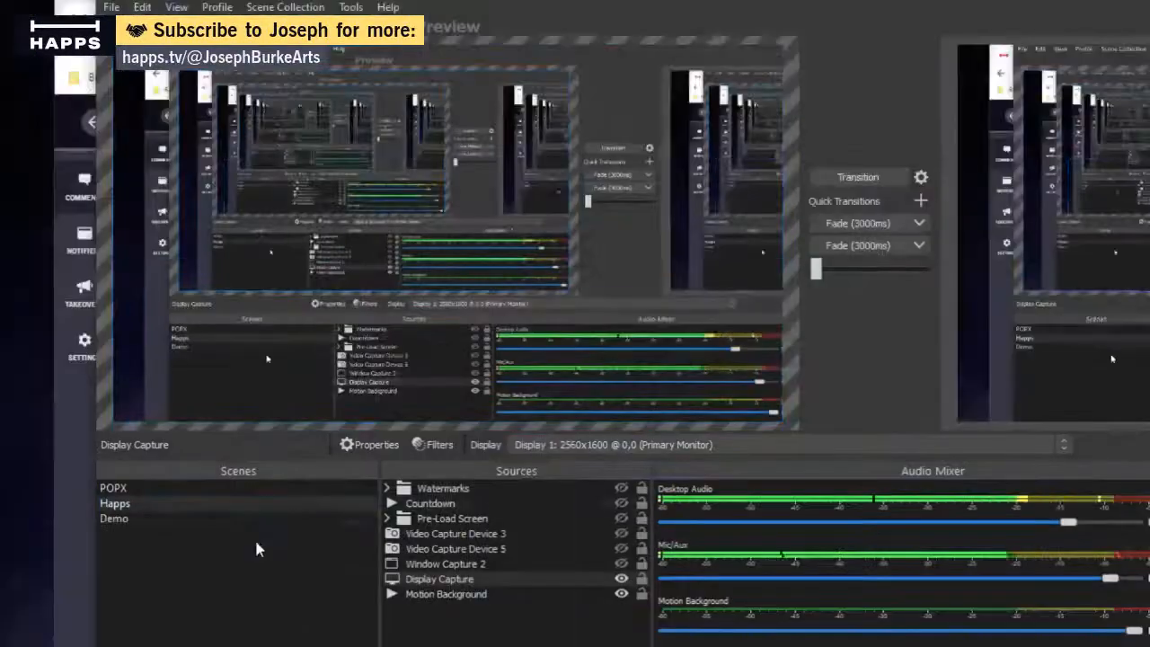
click(179, 366)
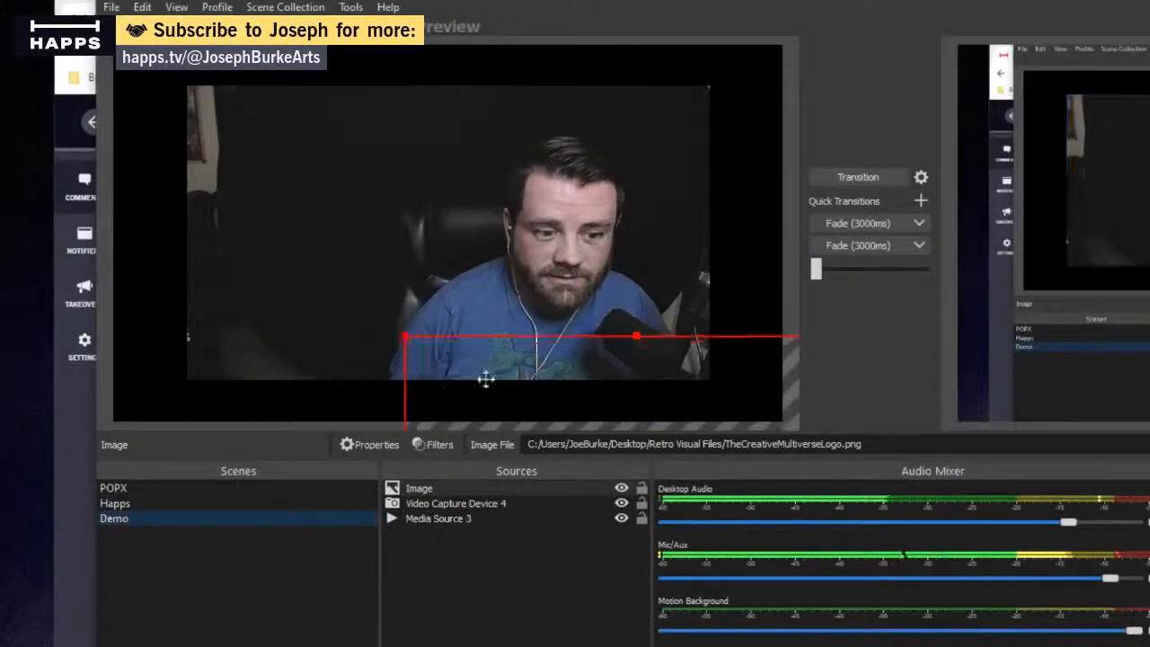
drag(483, 377, 312, 138)
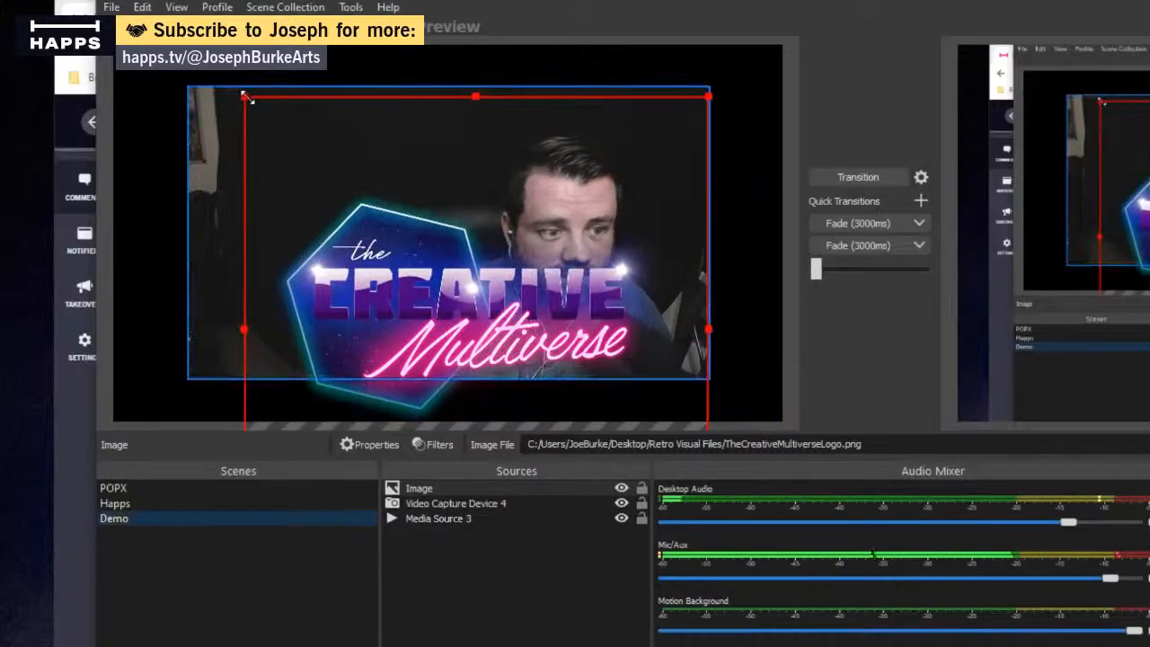
drag(247, 97, 572, 333)
drag(571, 381, 297, 311)
drag(419, 248, 261, 307)
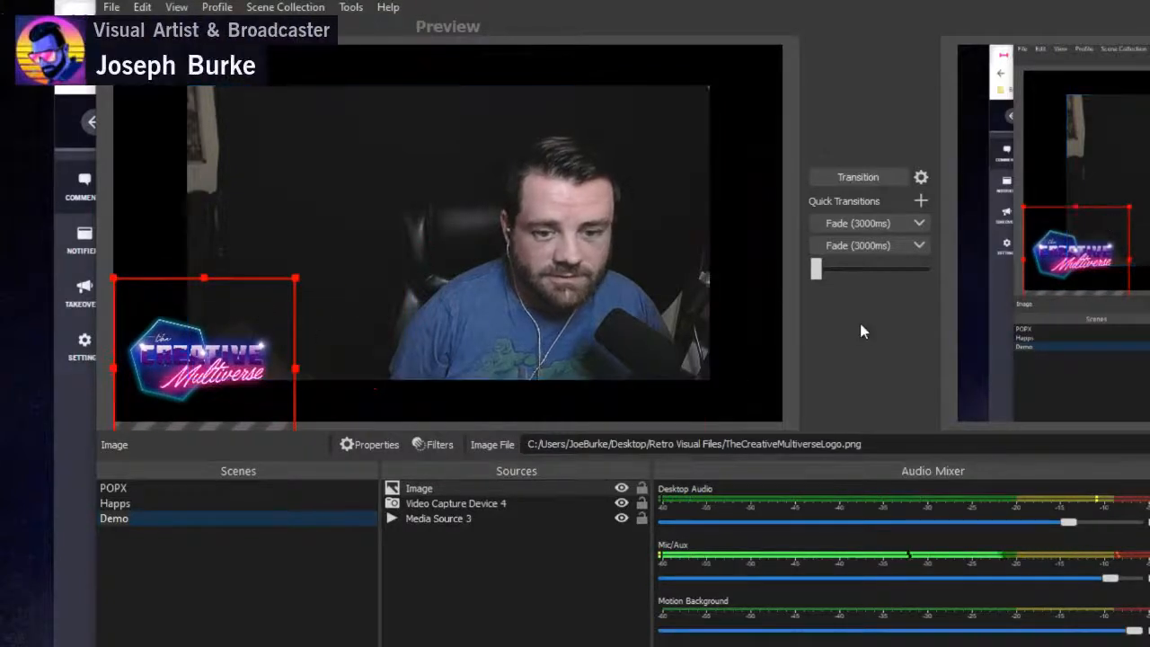
- Check the Happs broadcast studio in the browser, return to OBS, and look through the Recycle Bin files
click(607, 641)
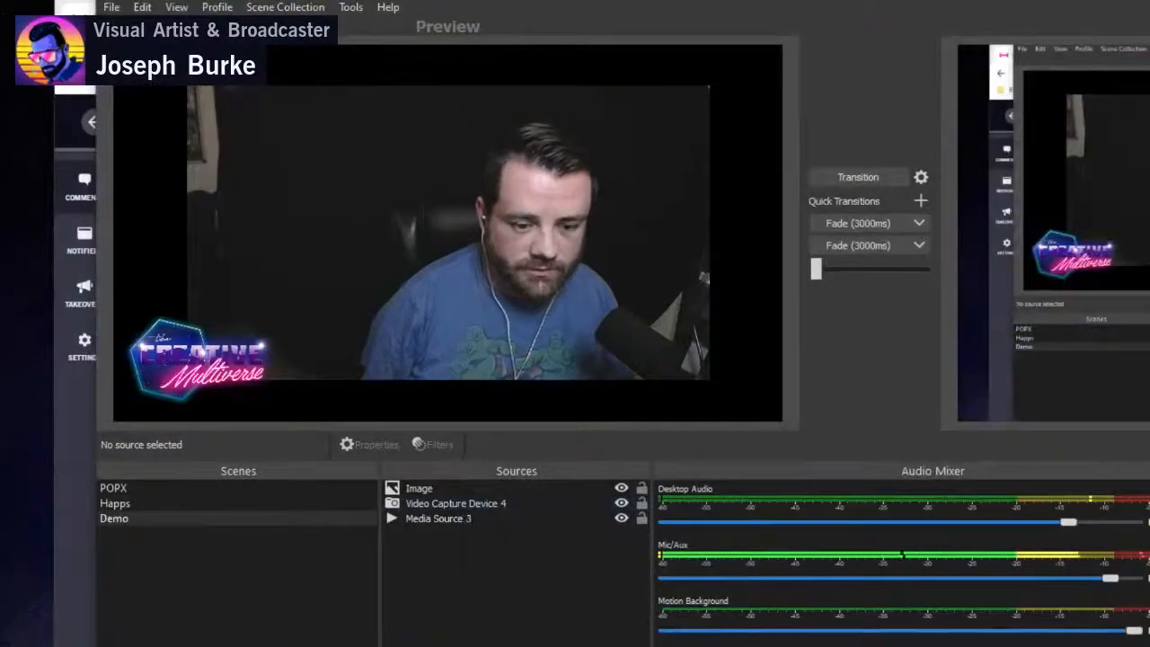
key(alt+Tab)
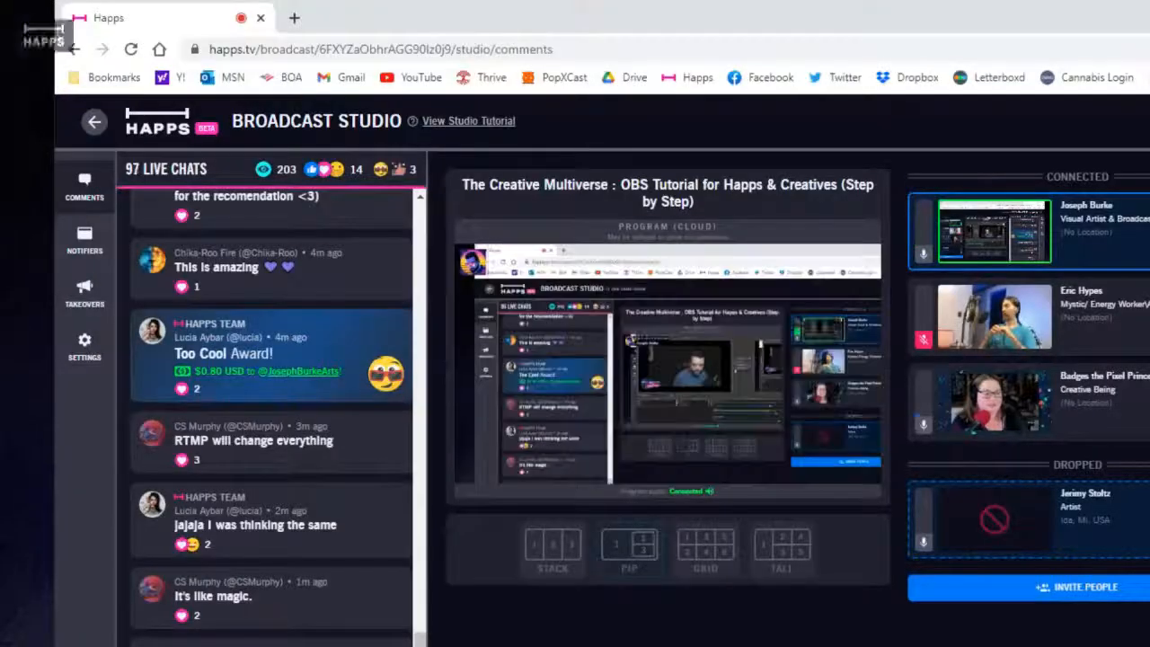
key(alt+Tab)
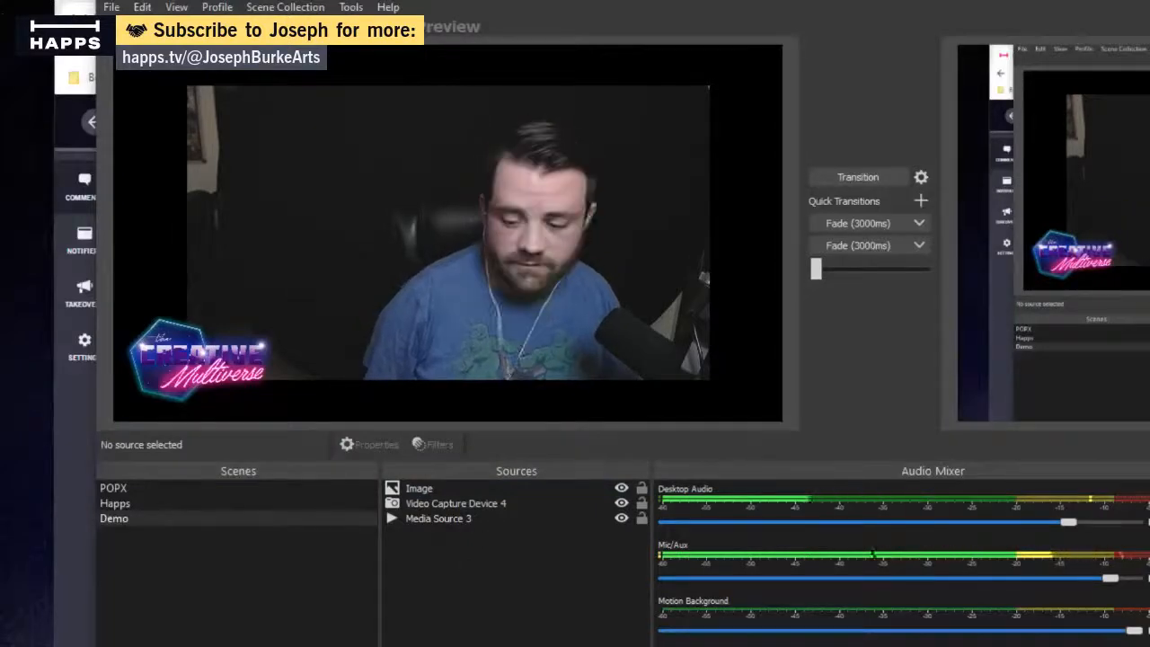
key(alt+Tab)
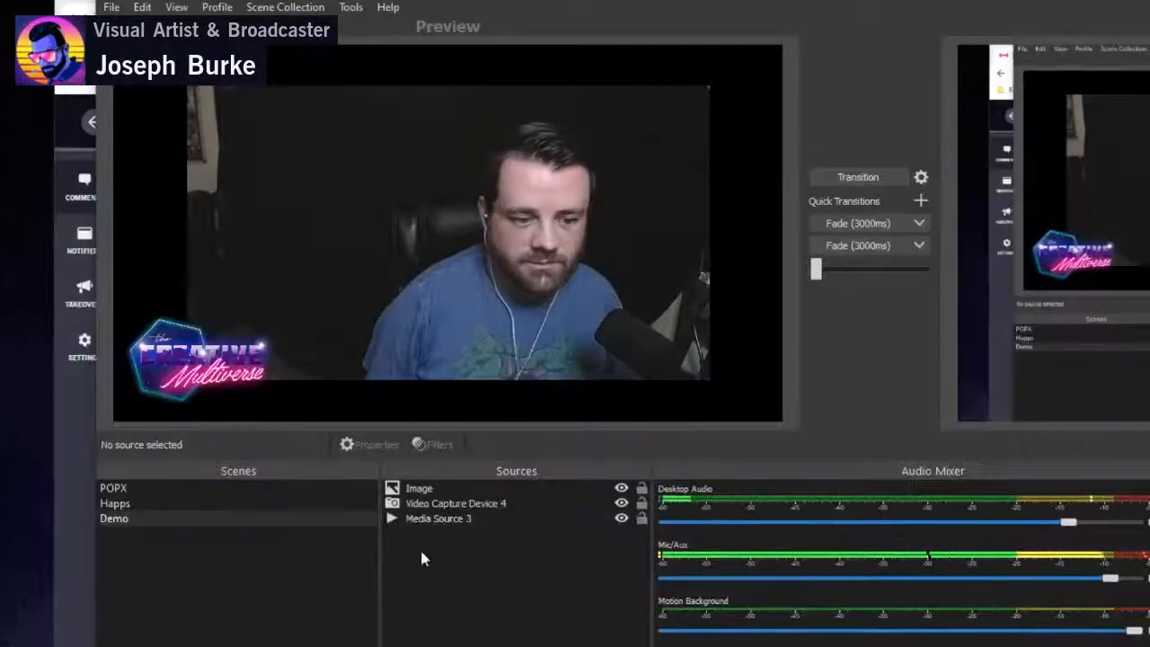
- Add a new Image source named Image 2 to the Demo scene and load giphy.gif from the Desktop
click(450, 489)
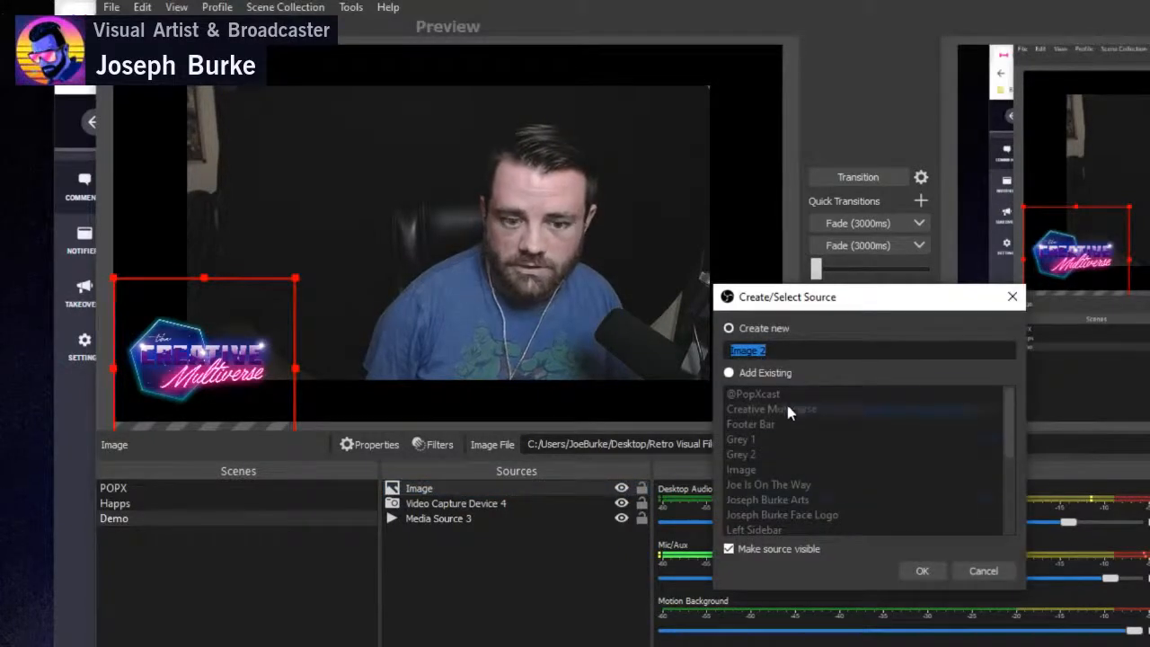
click(924, 571)
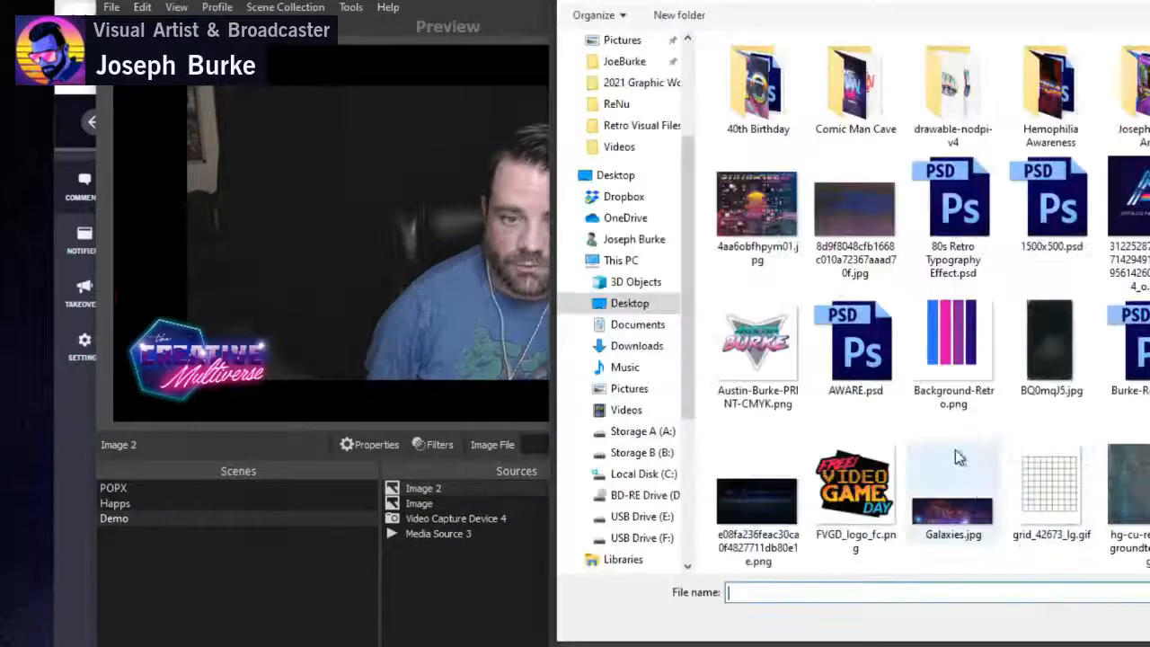
click(604, 177)
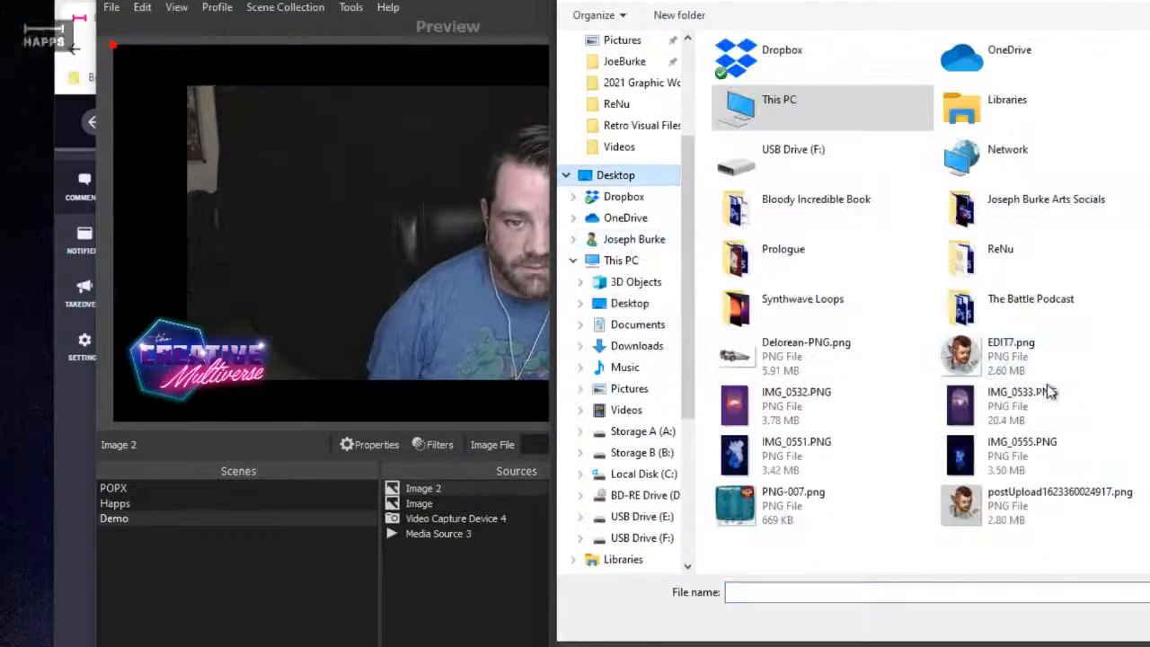
key(Return)
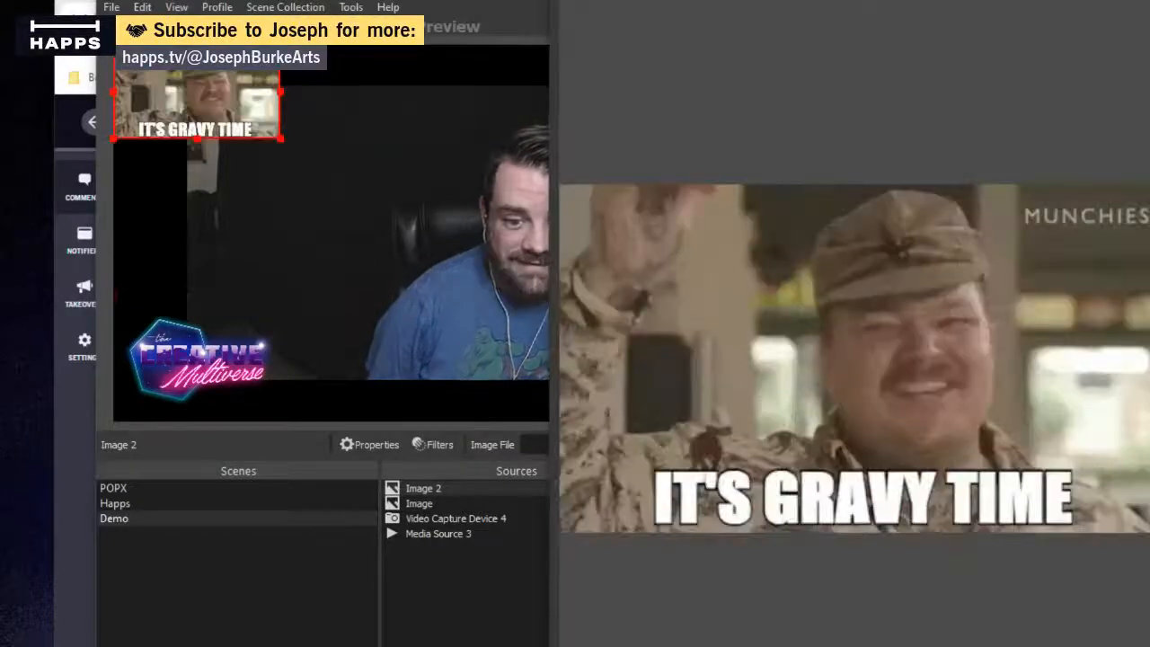
key(Return)
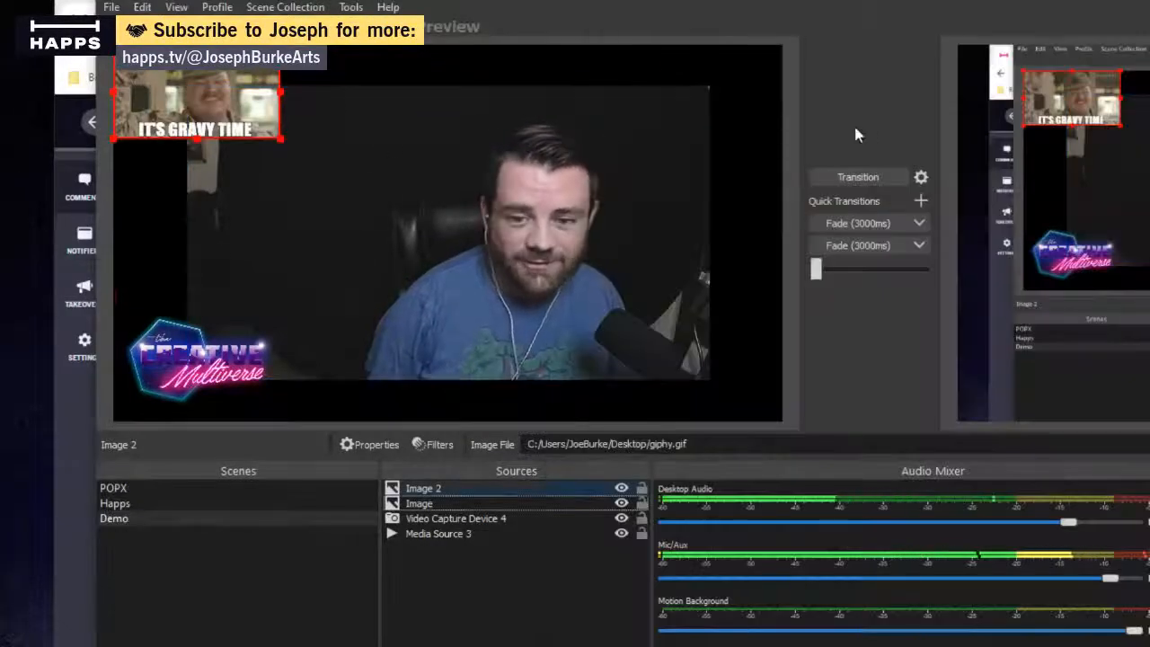
- Enlarge the Image 2 GIF to fill the whole canvas and transition the Demo scene to the program output
drag(281, 139, 783, 420)
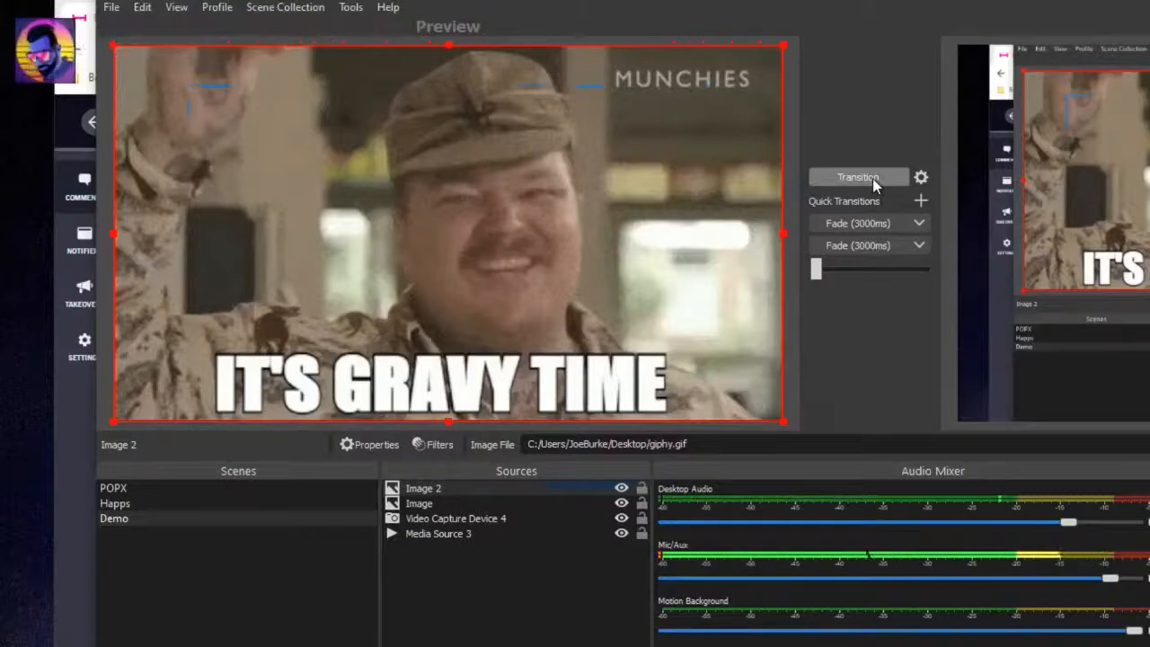
click(858, 177)
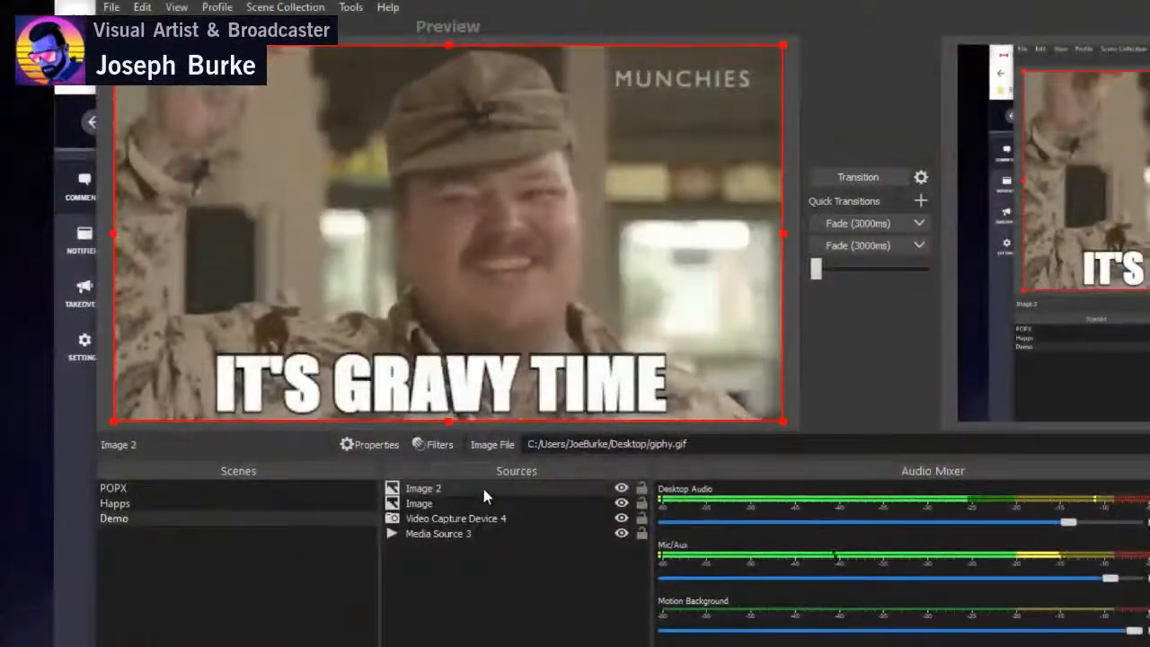
- Remove the Image 2 source from the Demo scene
click(483, 490)
key(Delete)
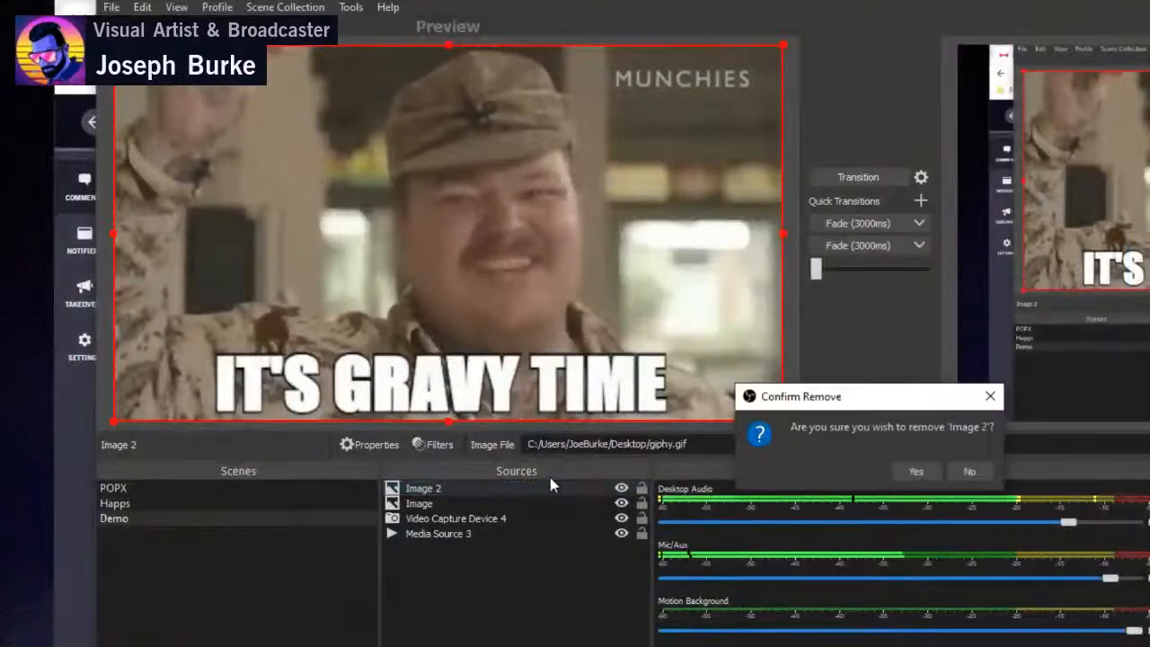
click(984, 471)
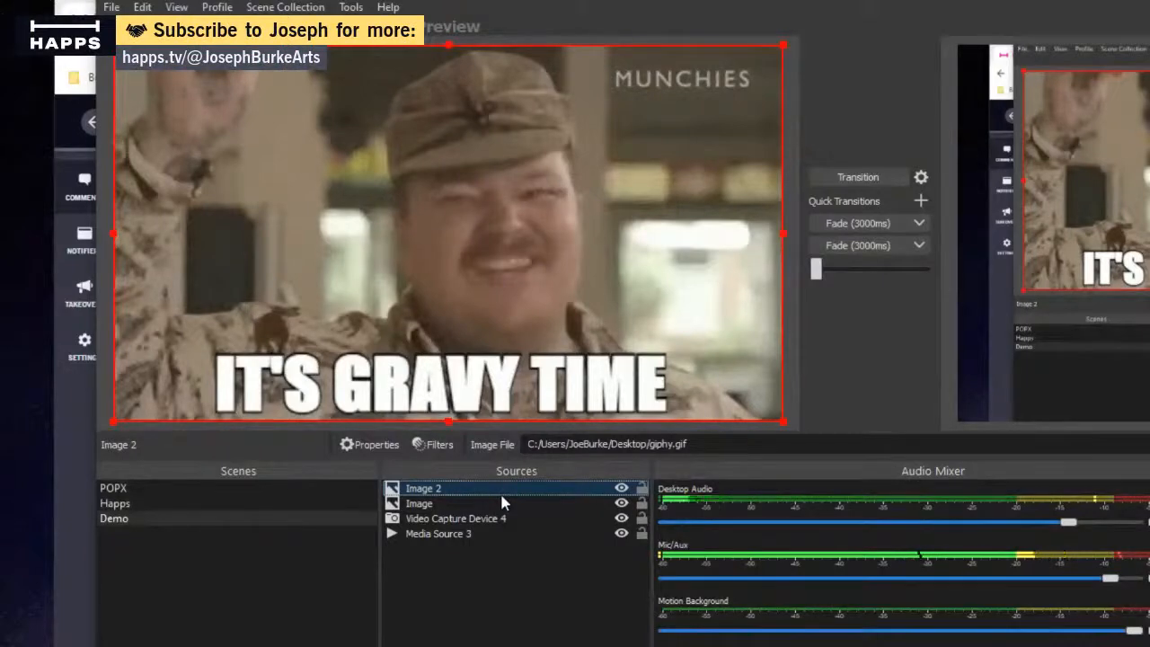
key(Delete)
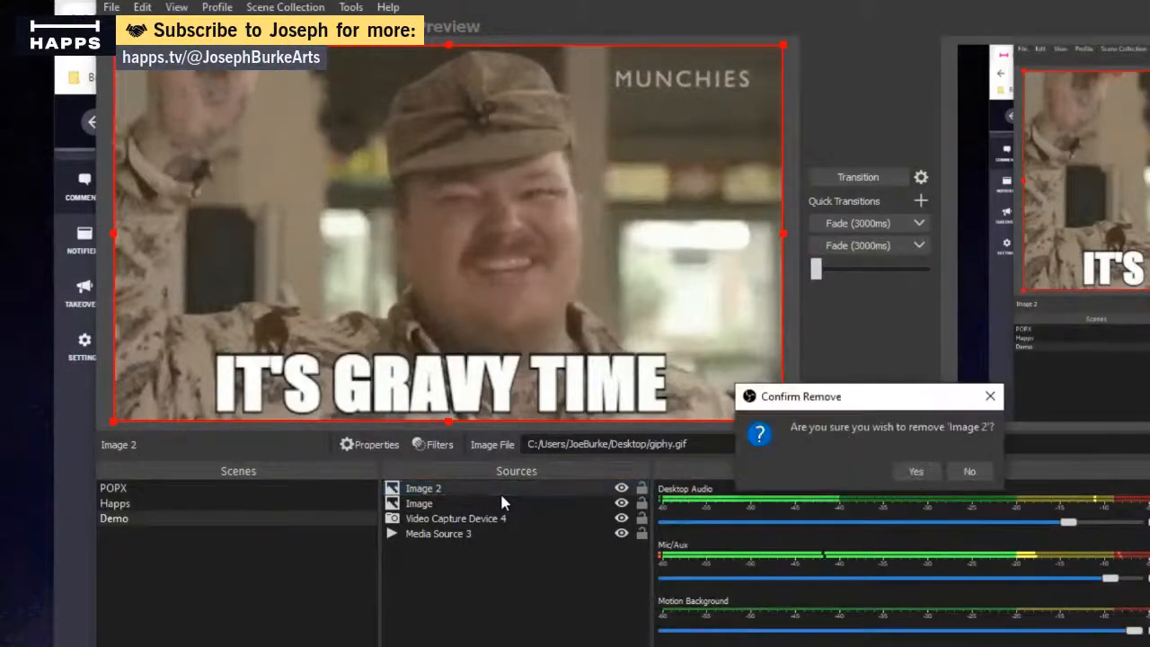
key(Return)
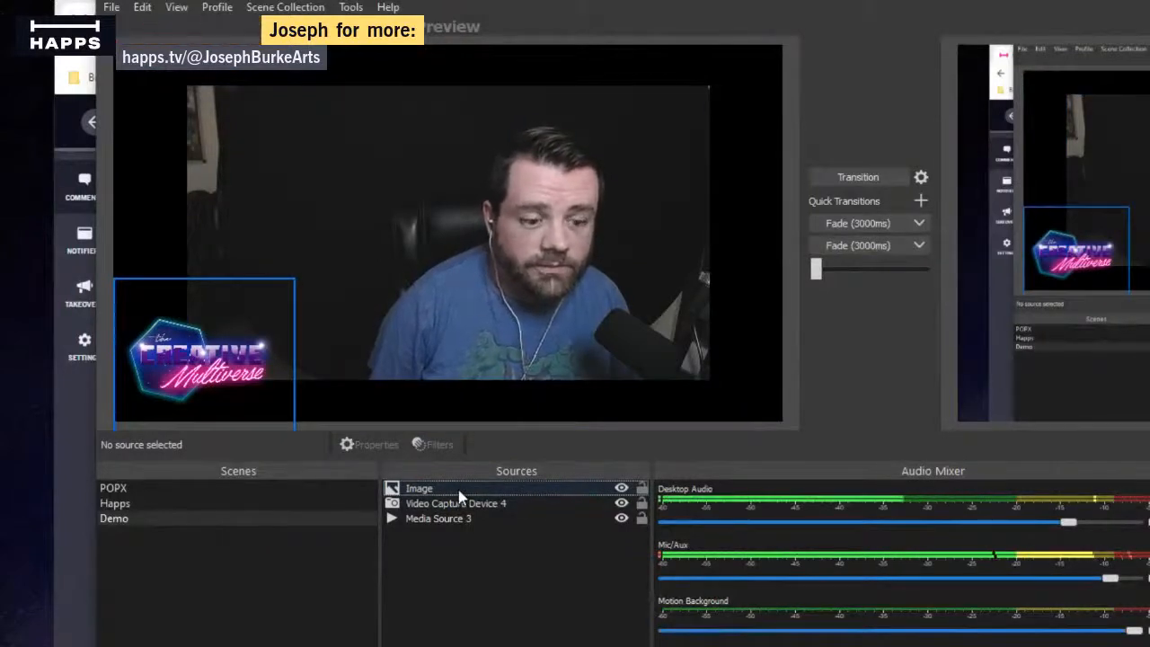
- Rename the logo's Image source as Watermark
click(458, 489)
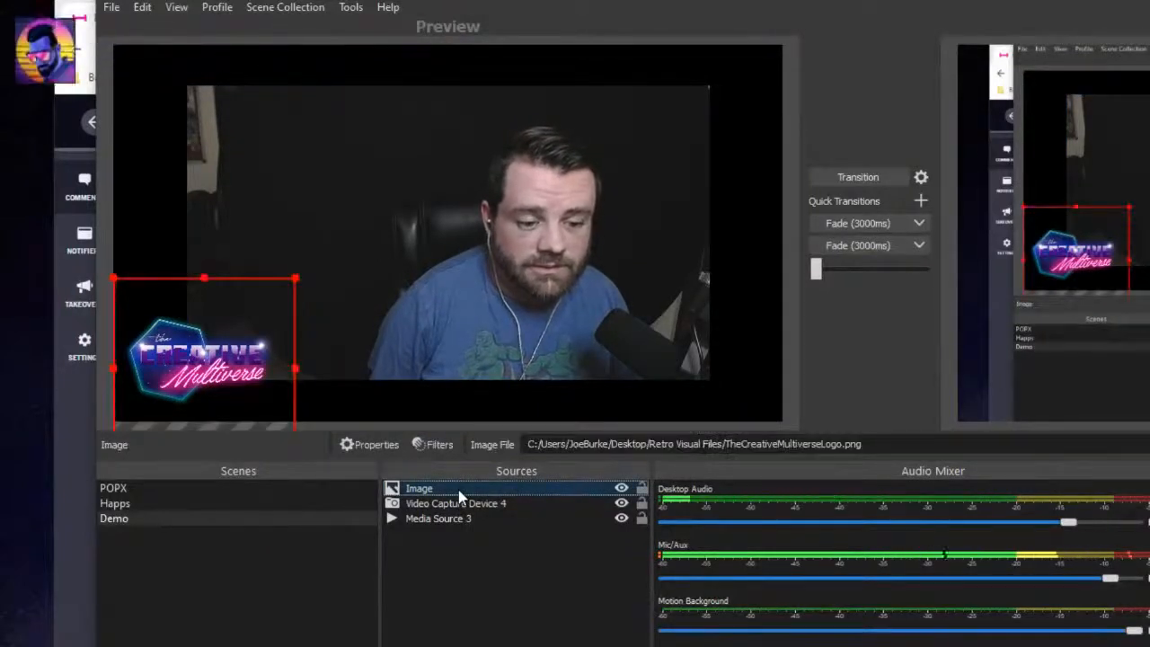
right_click(458, 490)
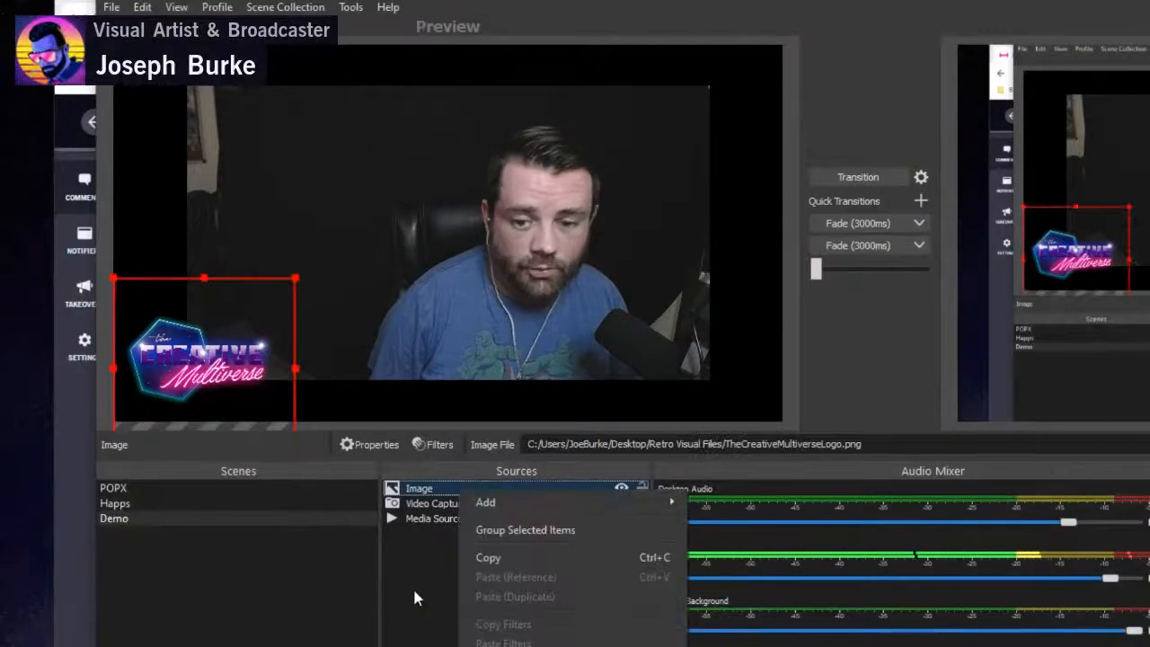
click(589, 65)
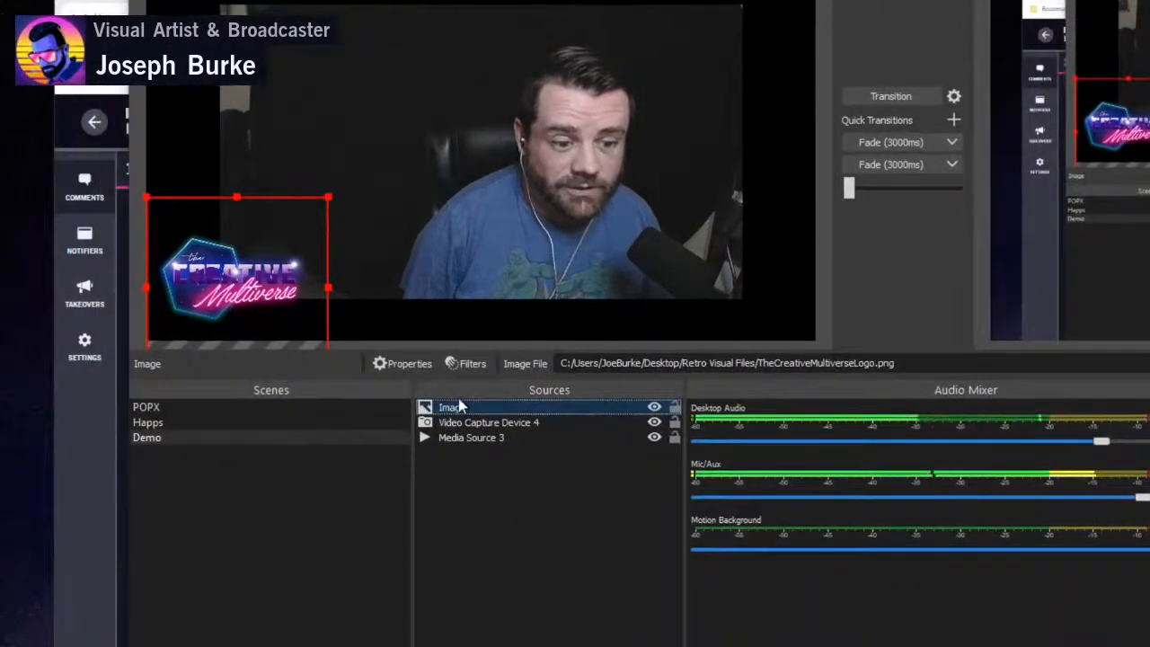
right_click(460, 406)
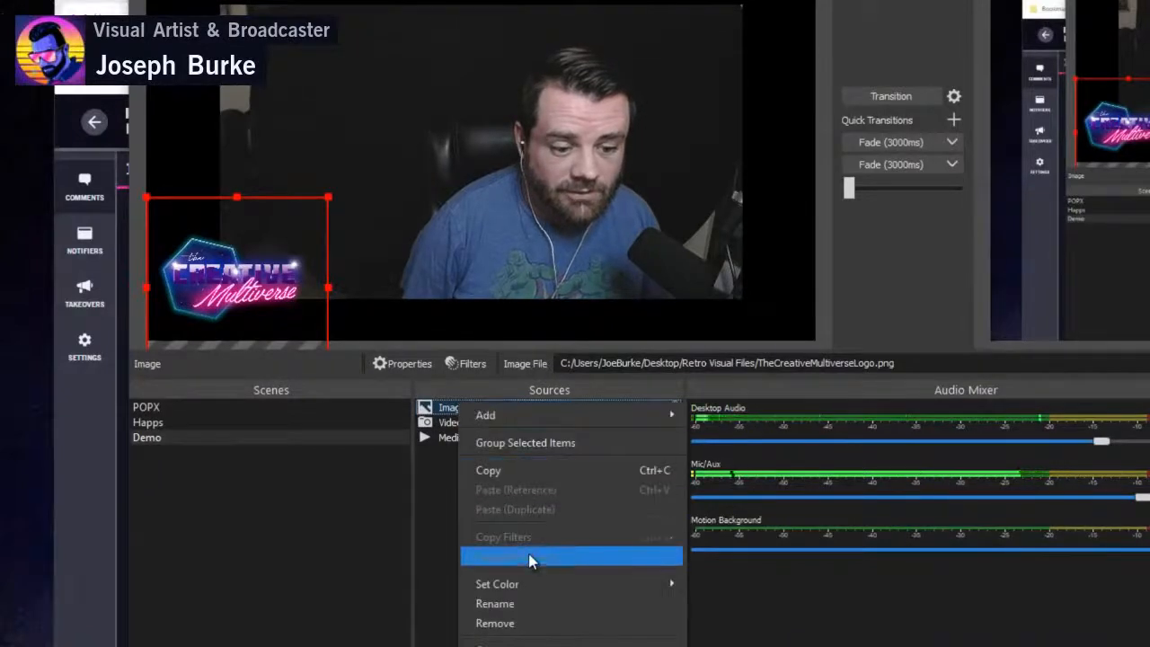
click(535, 609)
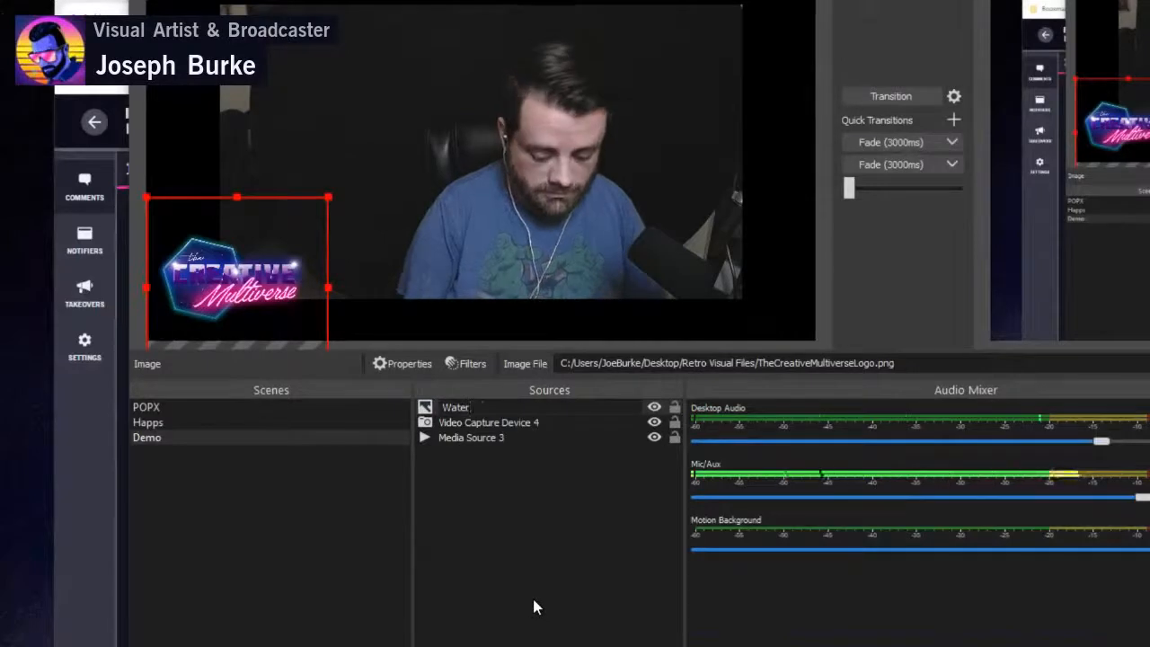
text(mark)
key(Return)
- Rename Video Capture Device 4 as Webcam Logitech
click(550, 427)
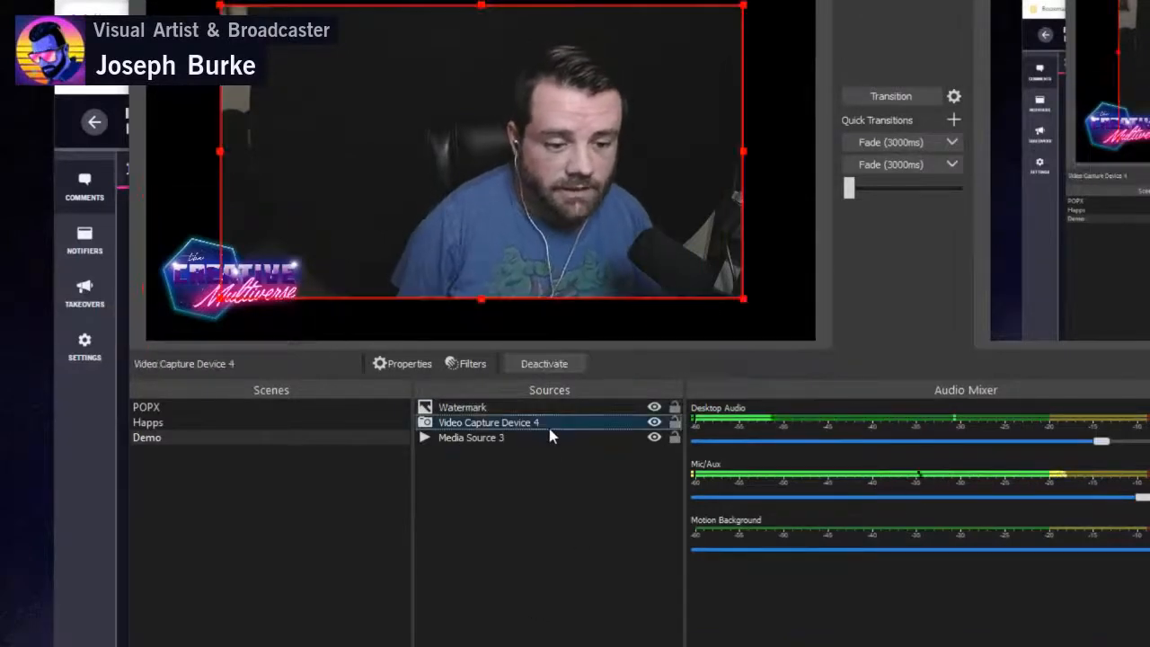
right_click(550, 436)
click(620, 630)
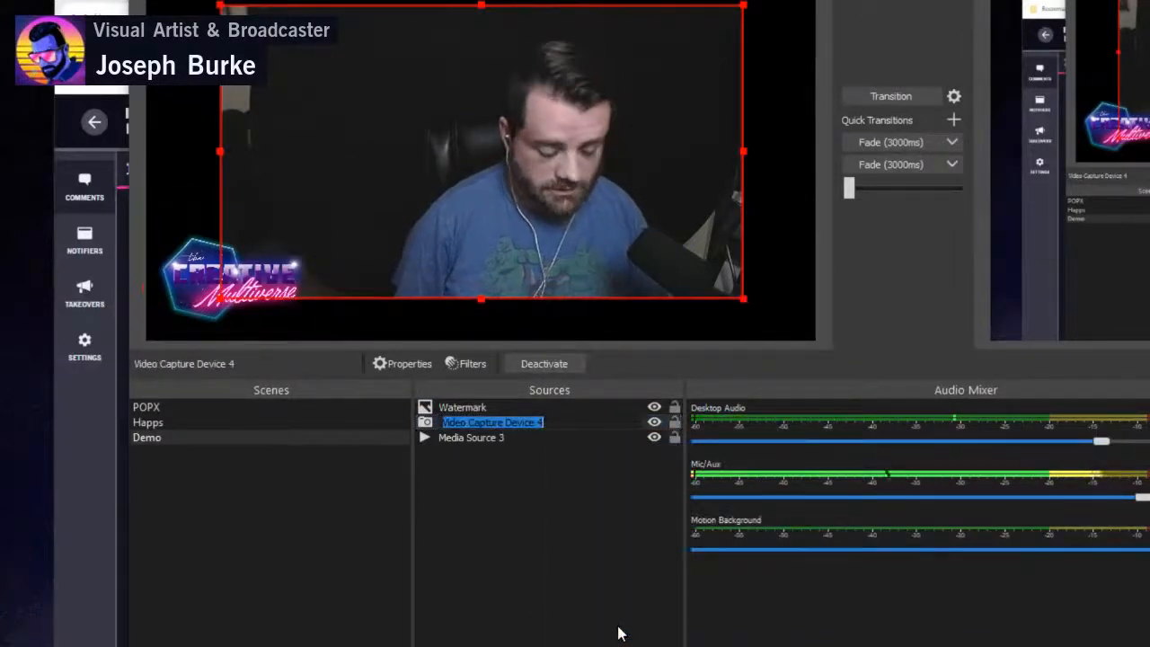
text(Webcam Logitech)
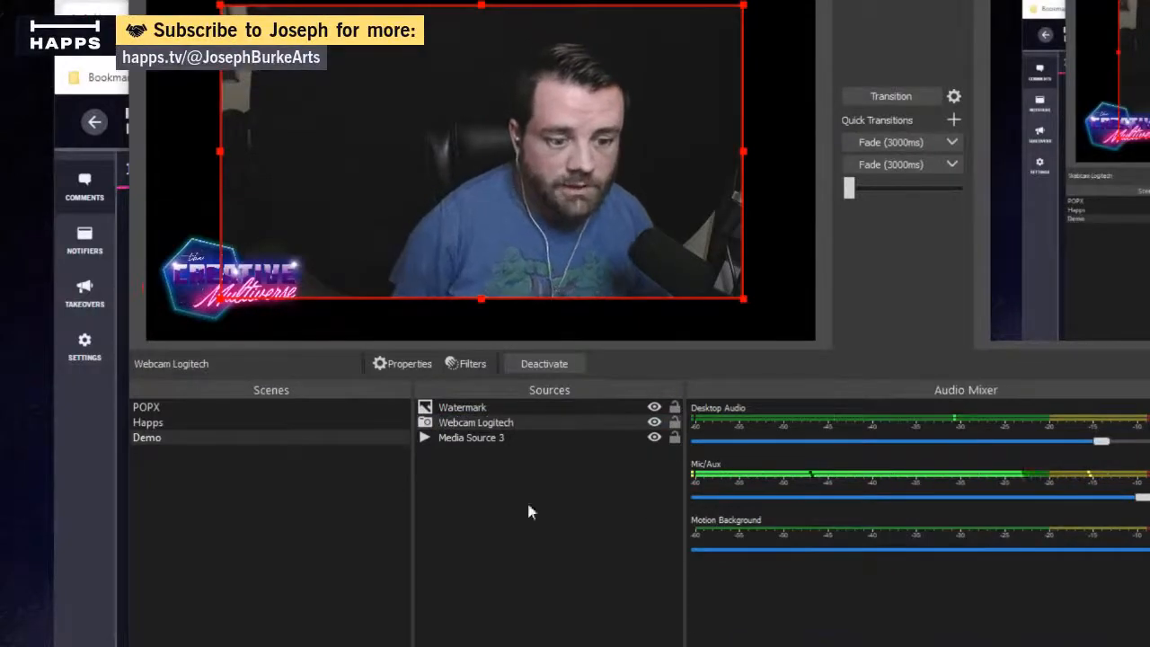
- Try to rename Media Source 3 as Motion Background
click(508, 438)
right_click(508, 437)
click(605, 639)
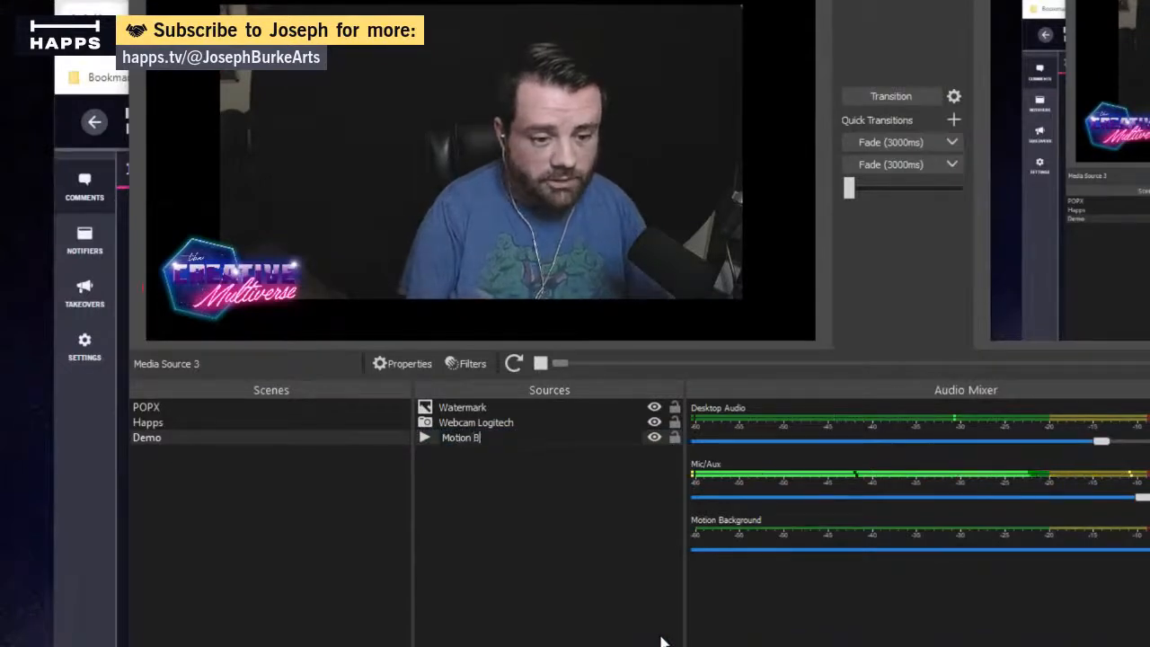
key(Return)
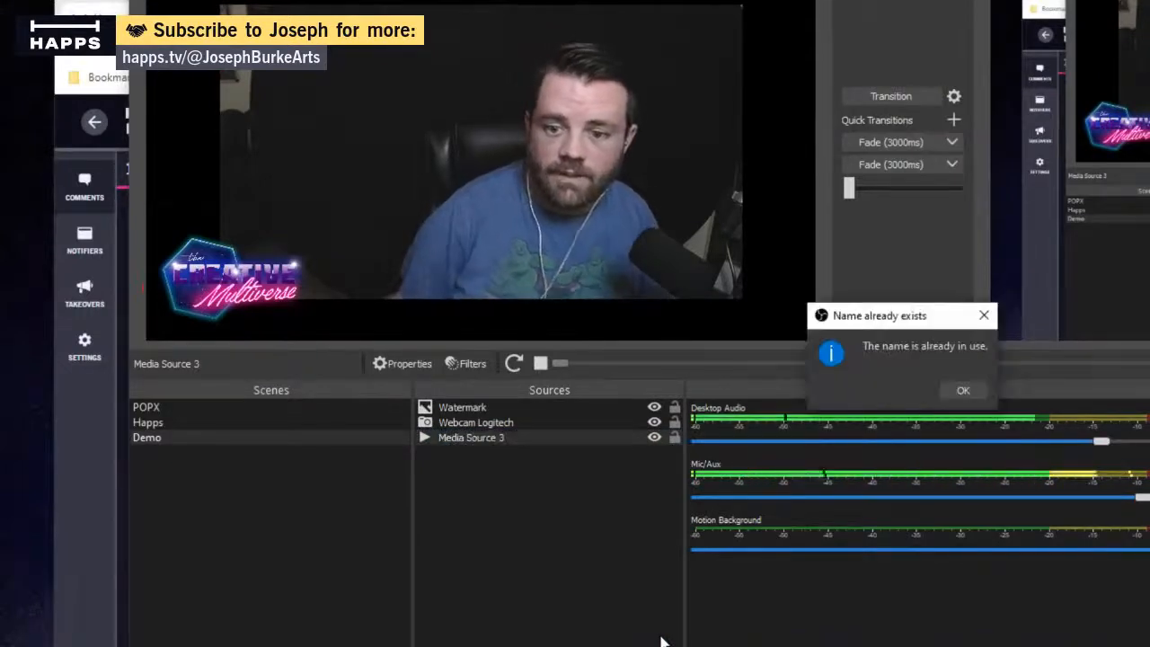
click(960, 393)
- Rename Media Source 3 with another name beginning with Motion Back, and transition the Demo scene to the program output
right_click(473, 442)
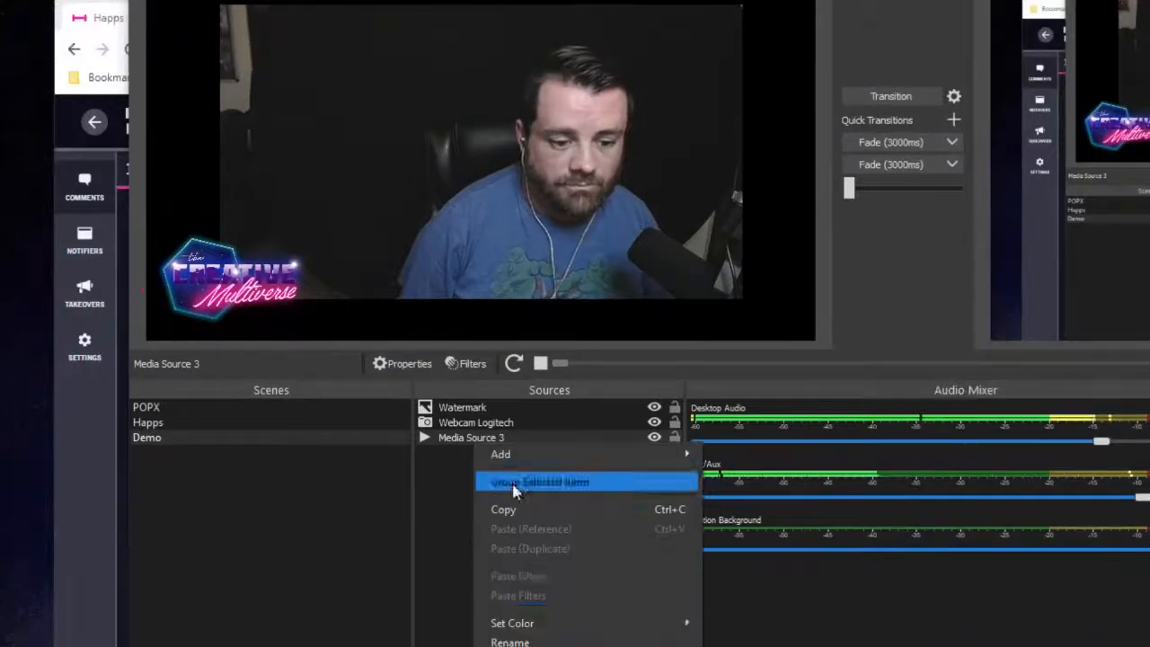
click(551, 640)
text(Motion Background 2)
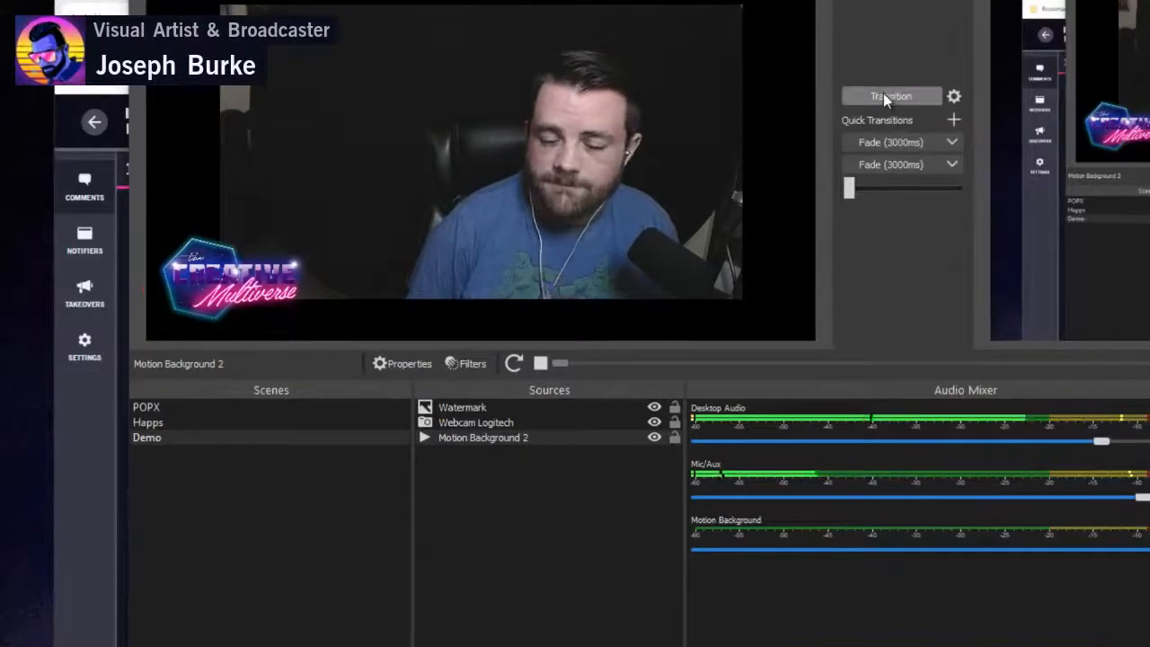
click(883, 94)
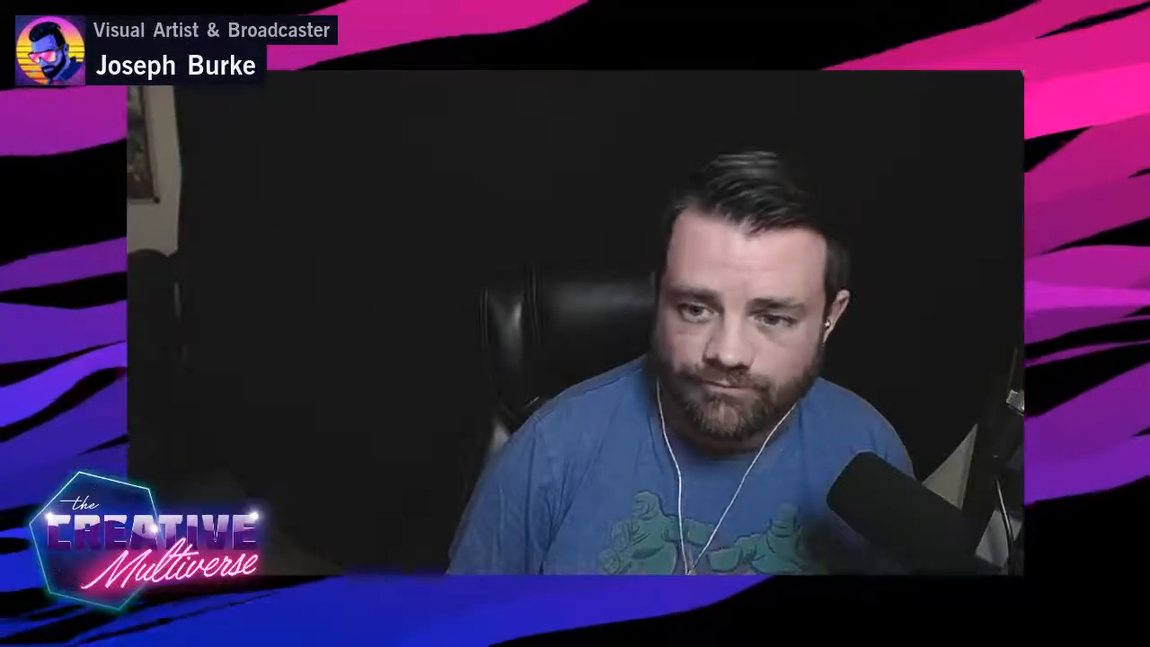
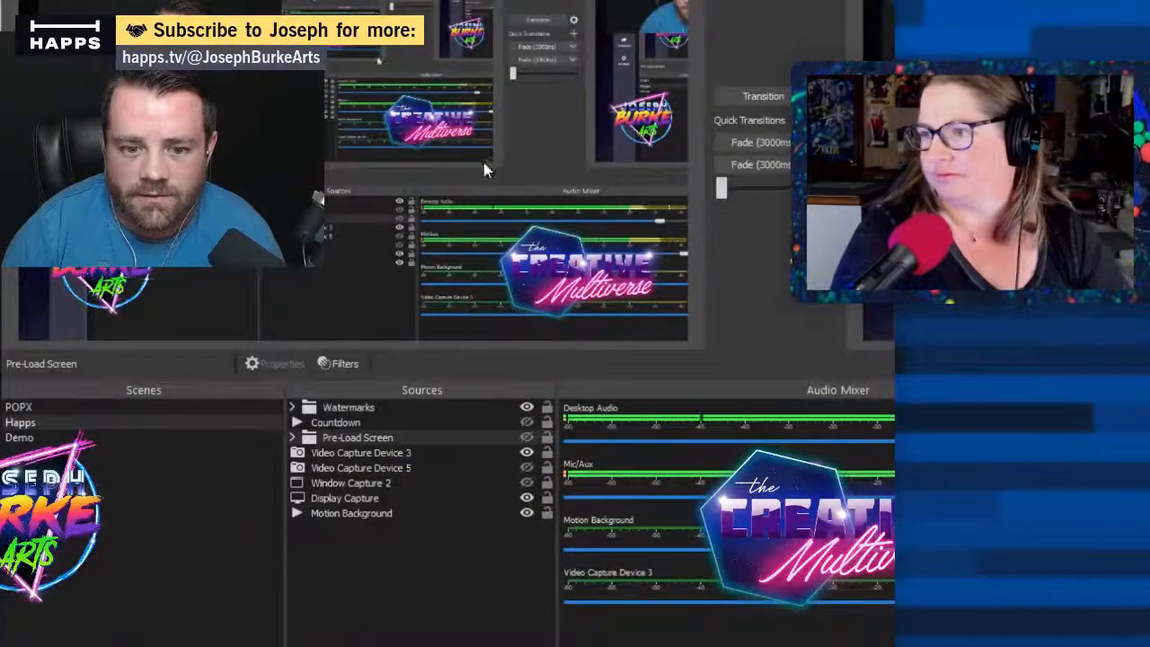
- Hide Video Capture Device 3 in the Happs scene and transition the scene to the program output
click(458, 498)
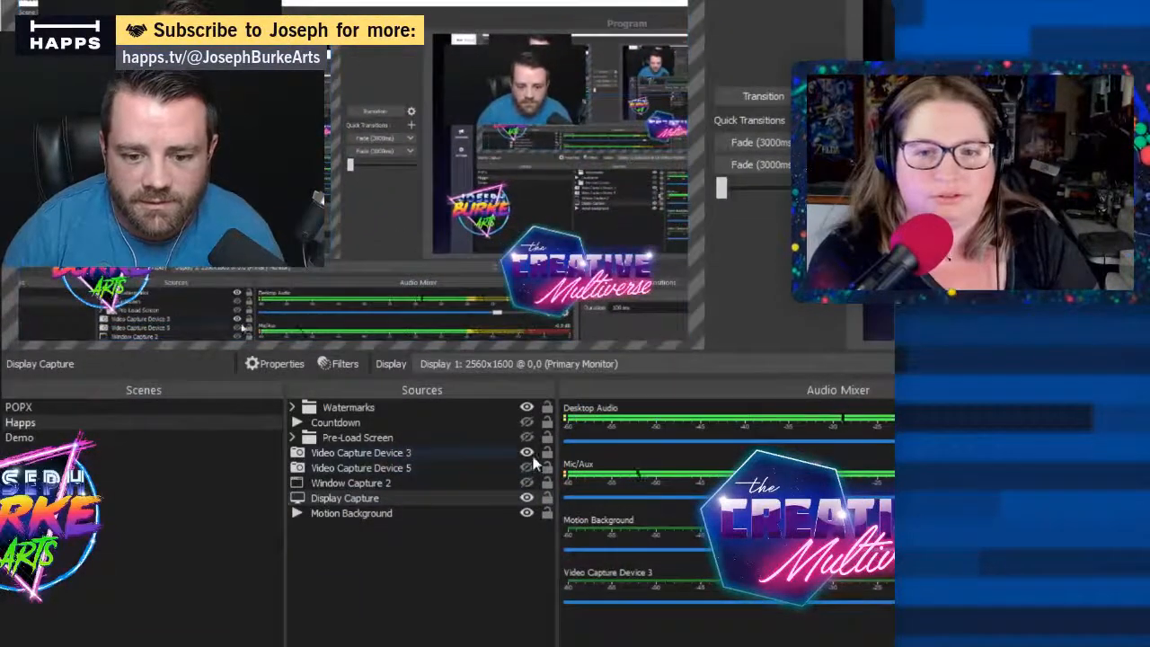
click(740, 104)
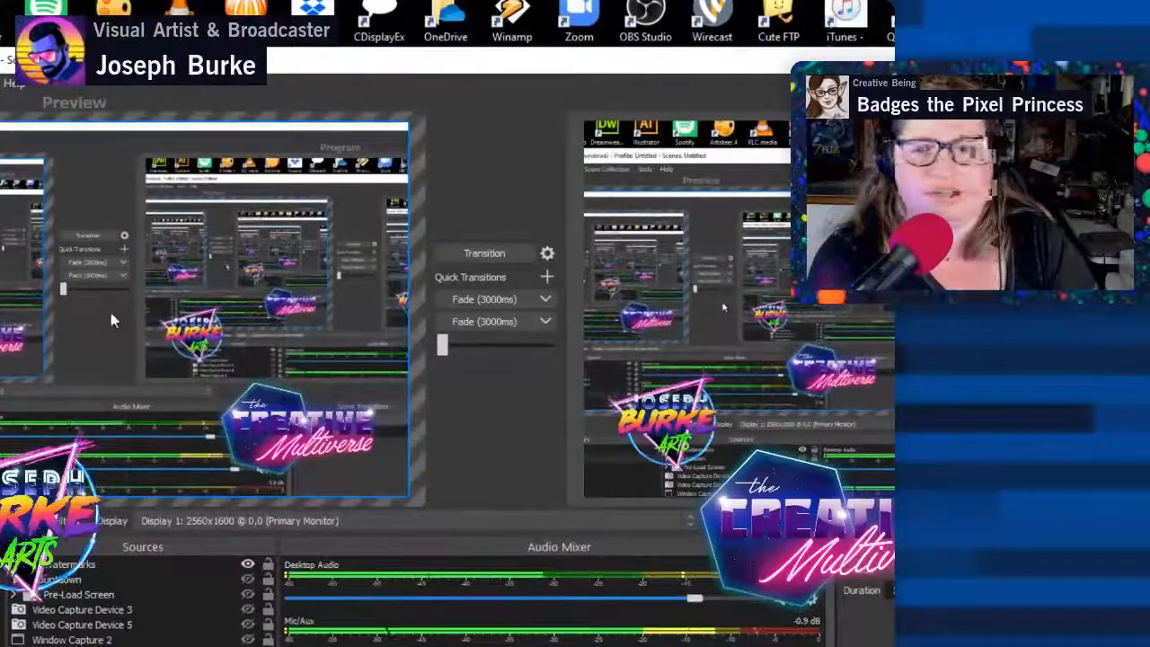
- Switch to the Happs broadcast studio in the browser, take the co-host's feed off the live program, and return to OBS Studio
key(alt+Tab)
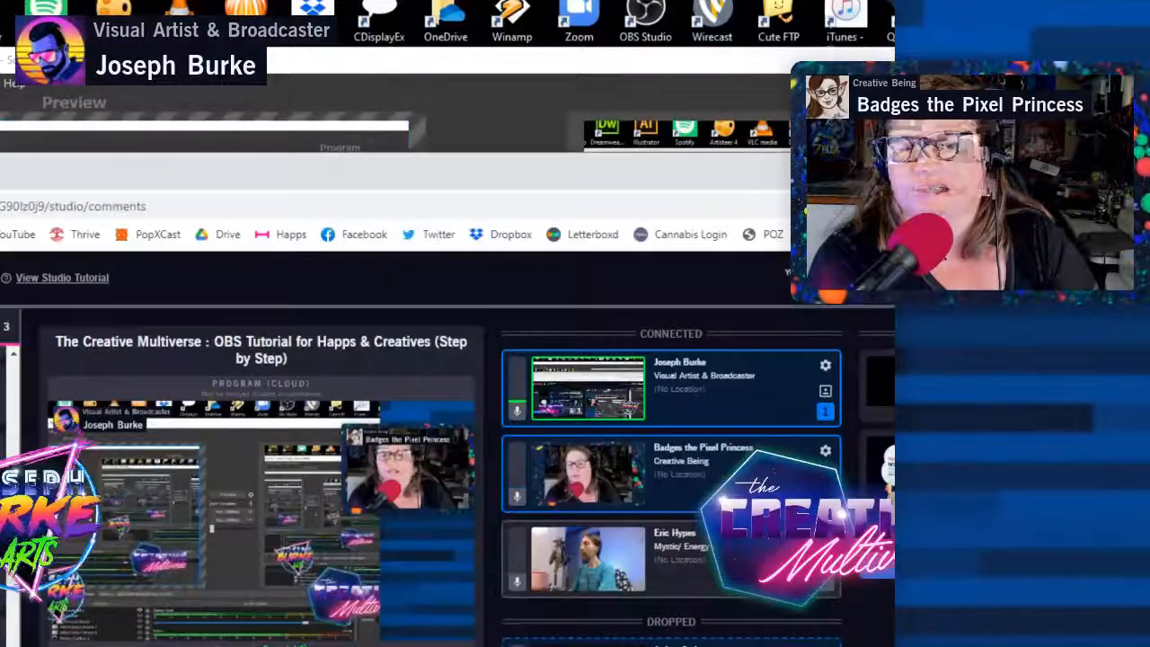
click(764, 478)
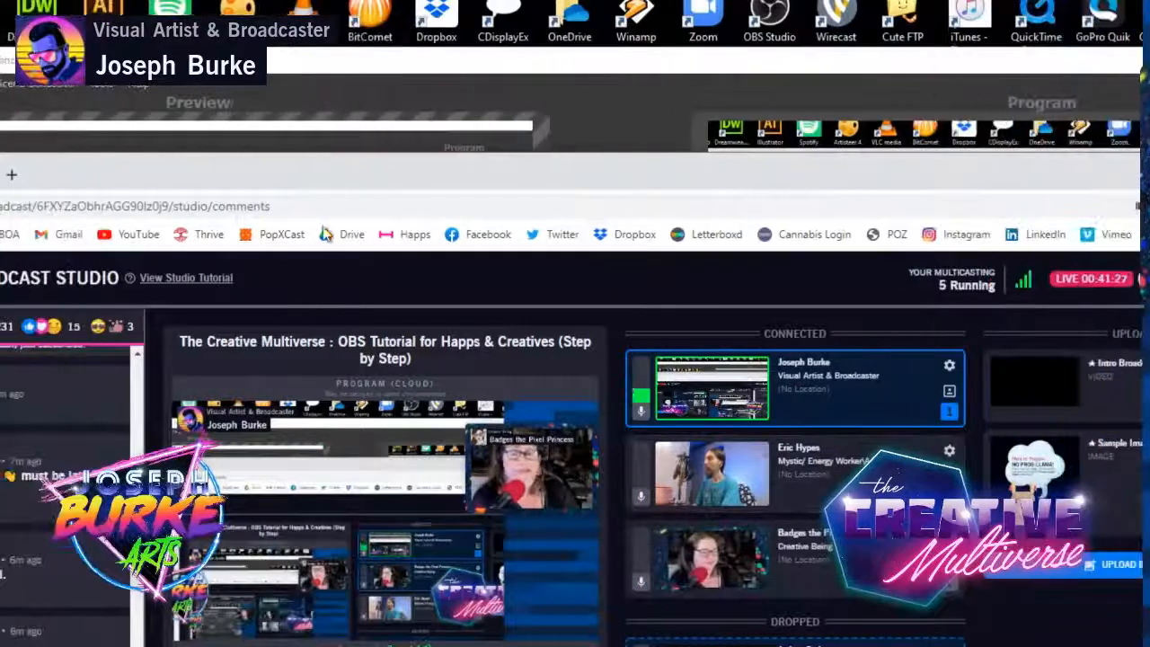
key(alt+Tab)
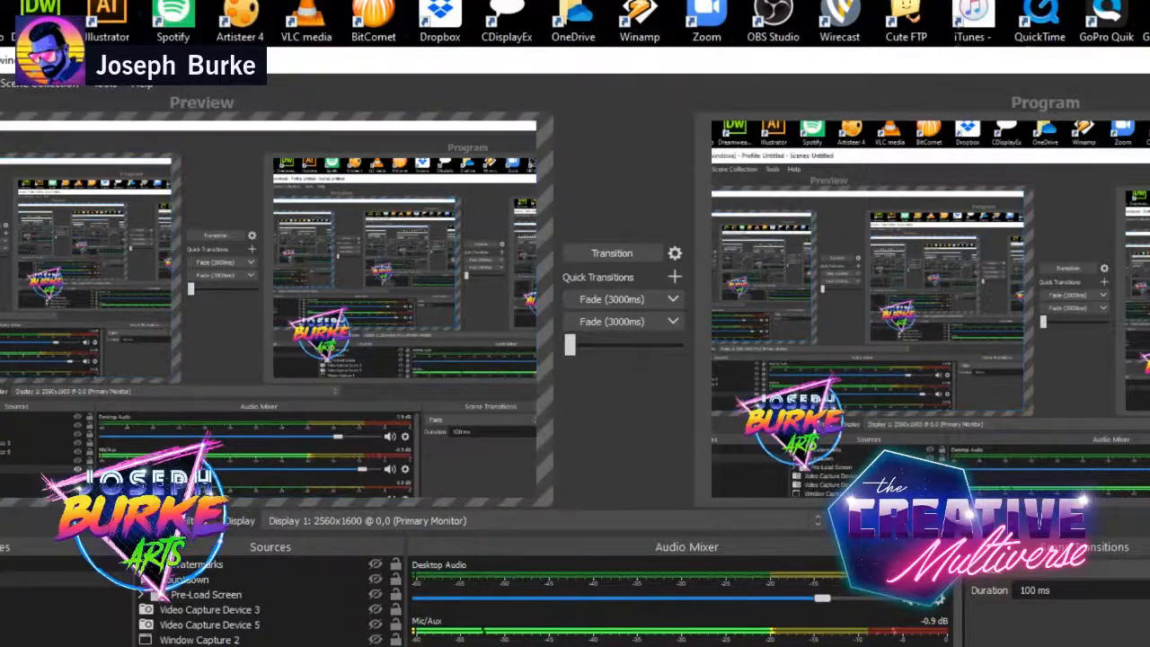
- Preview the Demo, POPX and Happs scenes in turn and look over the sources in the Demo scene
click(27, 594)
click(33, 230)
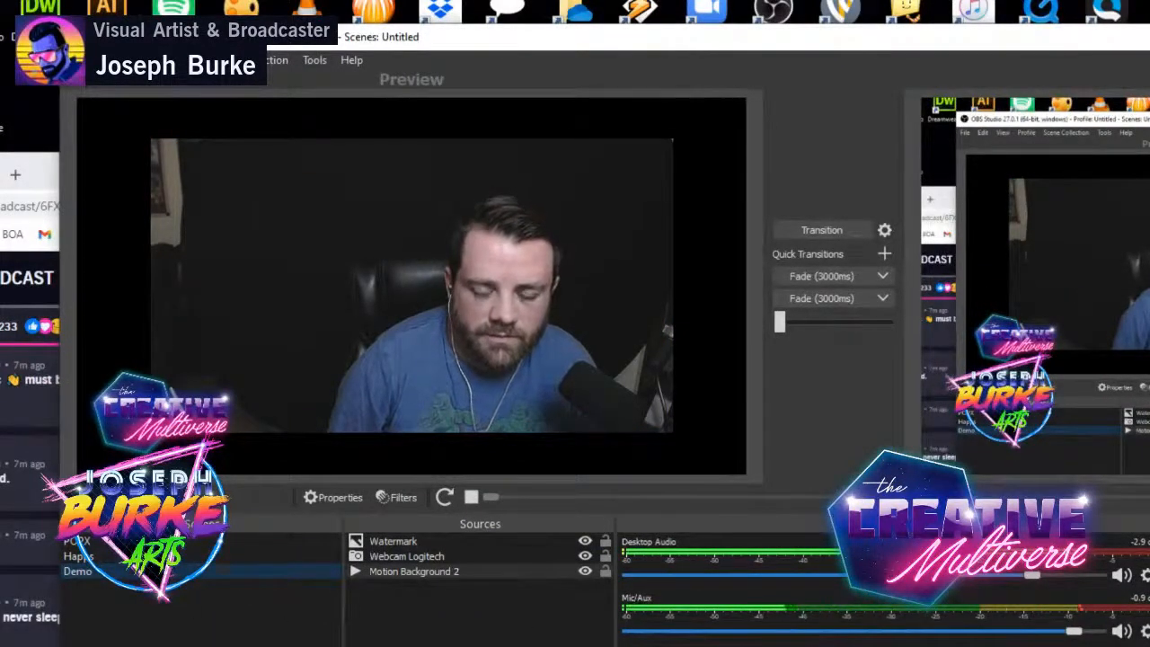
click(187, 615)
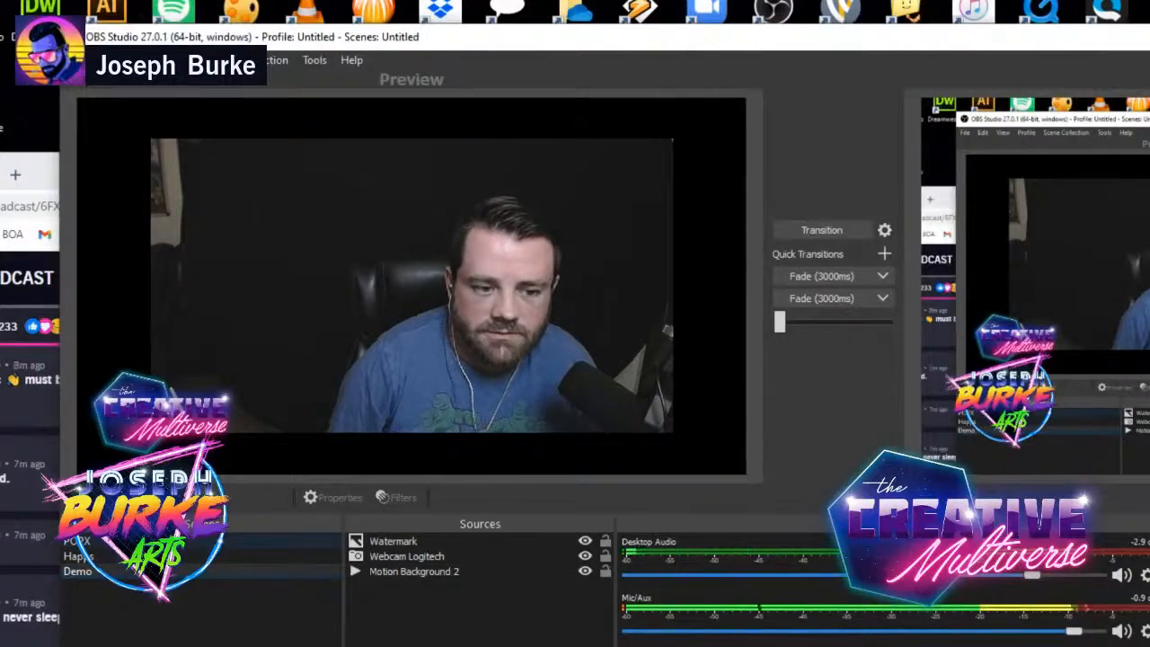
click(169, 541)
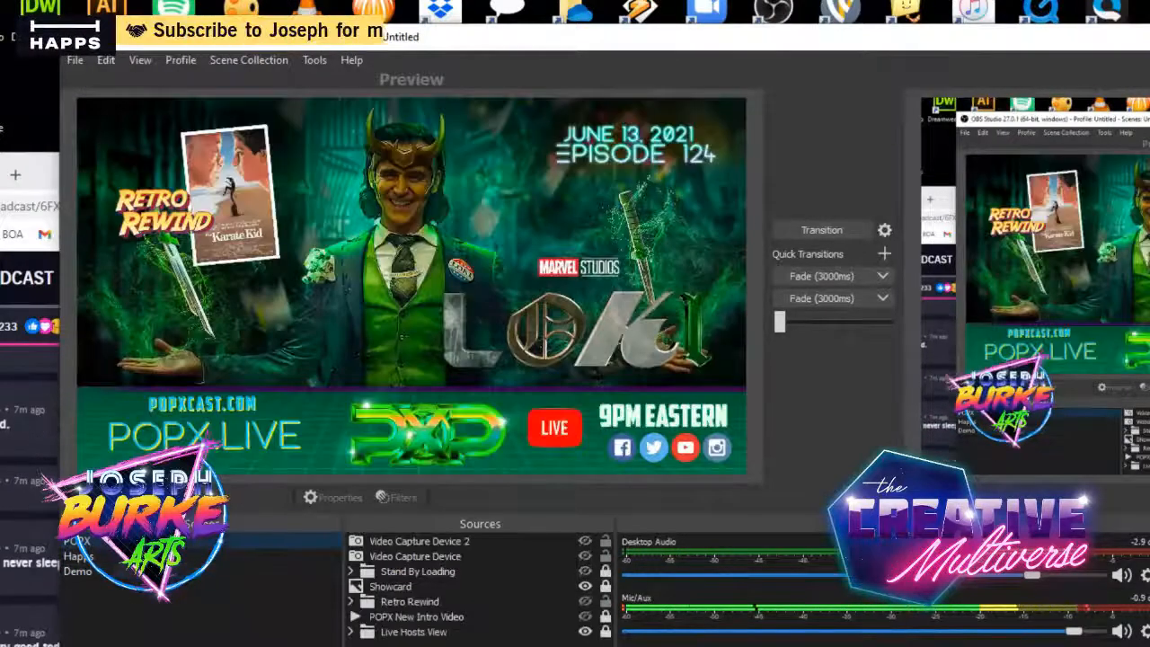
click(109, 558)
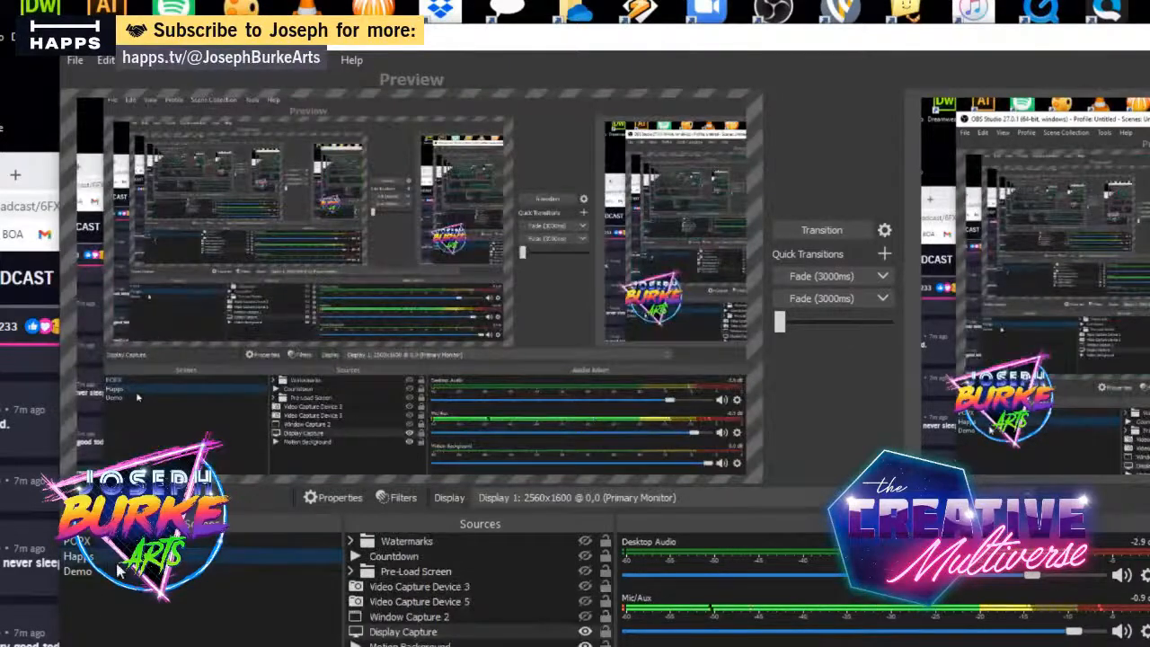
click(112, 573)
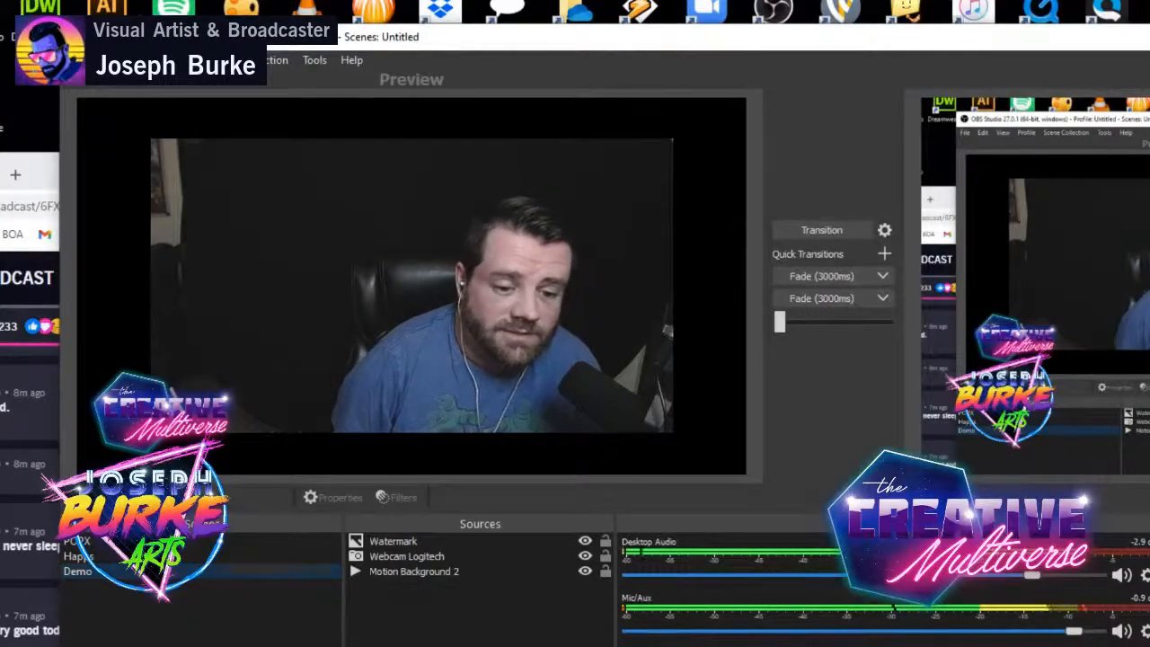
drag(401, 612, 387, 547)
click(402, 620)
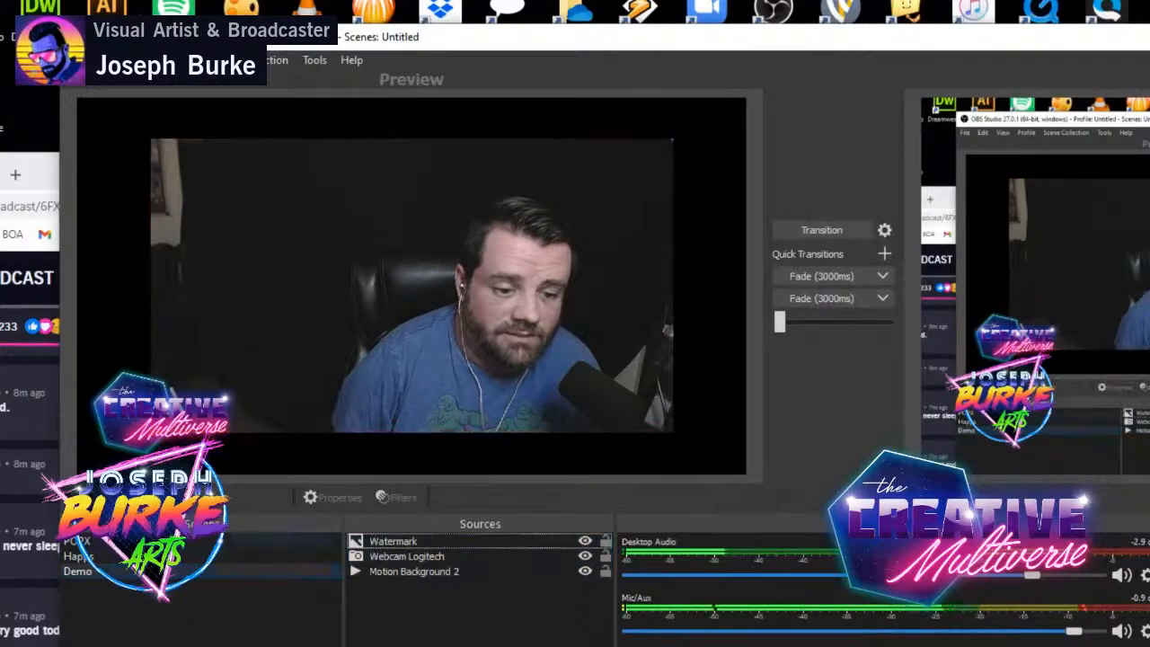
- Switch the preview back and forth between POPX, Happs and Demo to compare each scene's own set of sources
click(79, 541)
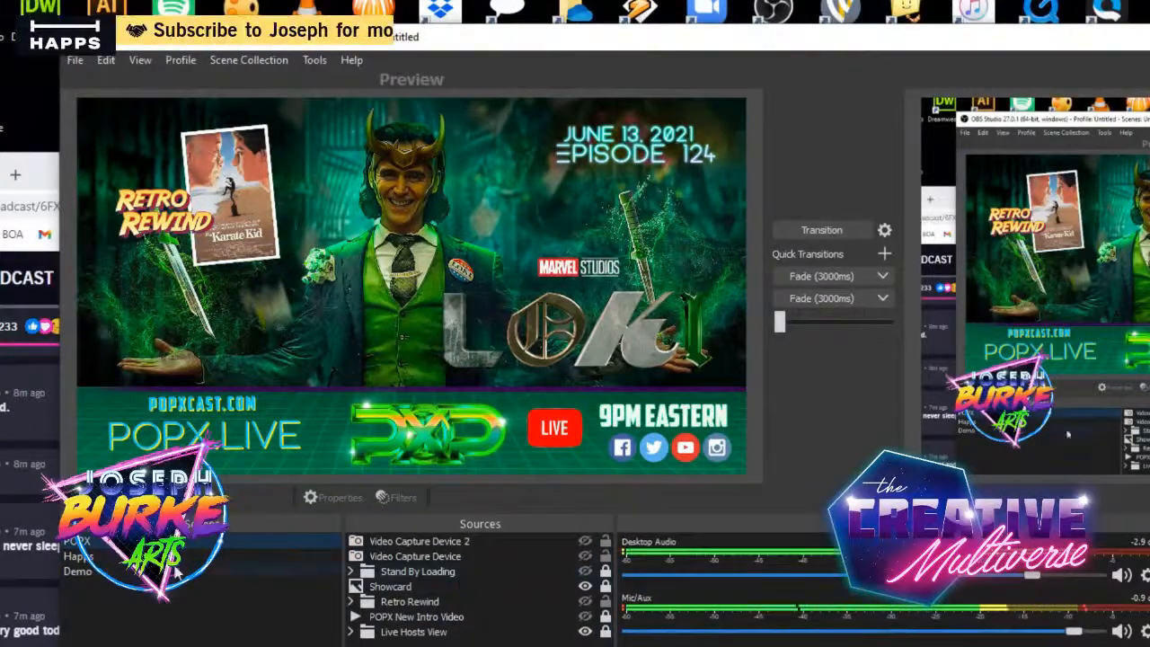
click(83, 556)
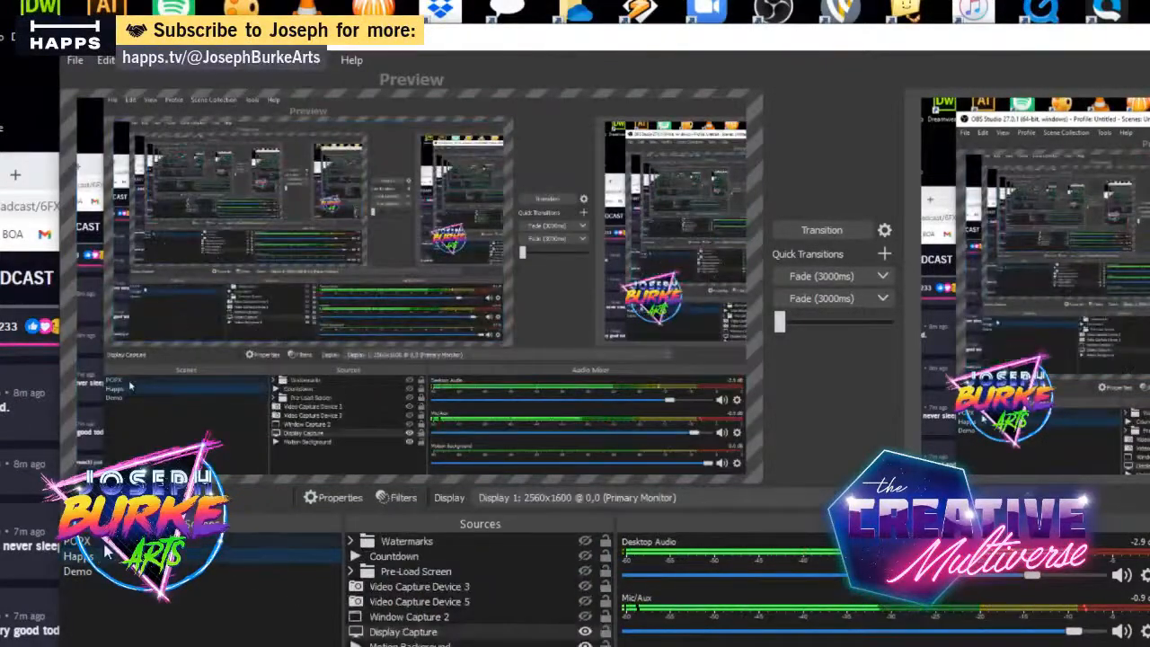
click(79, 572)
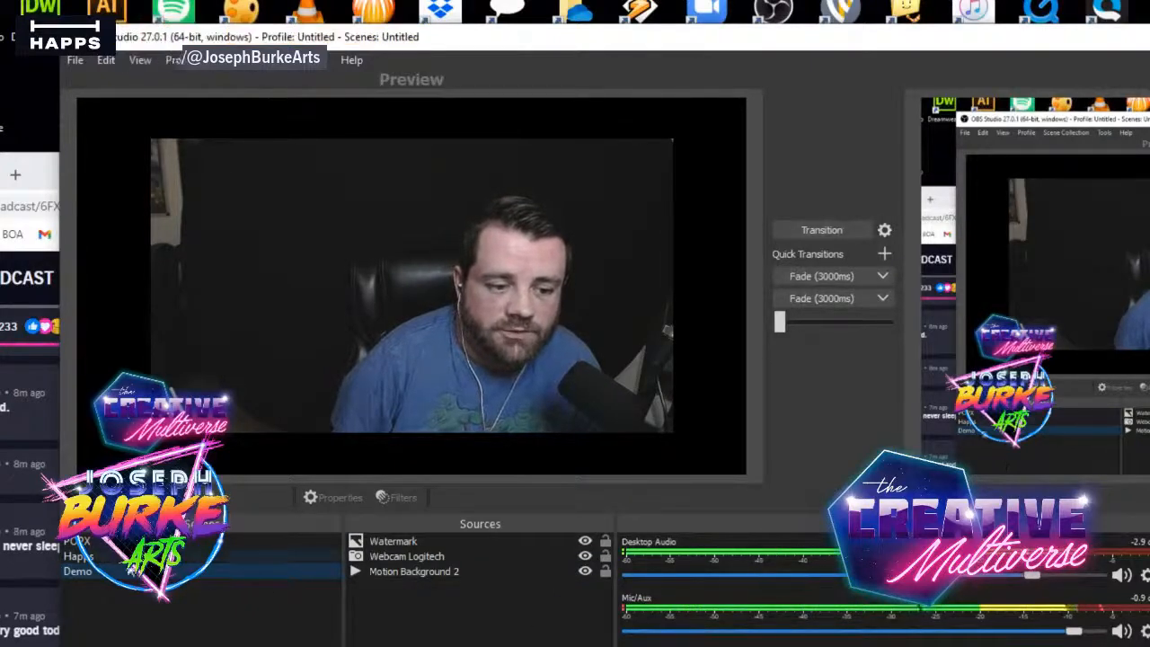
click(96, 561)
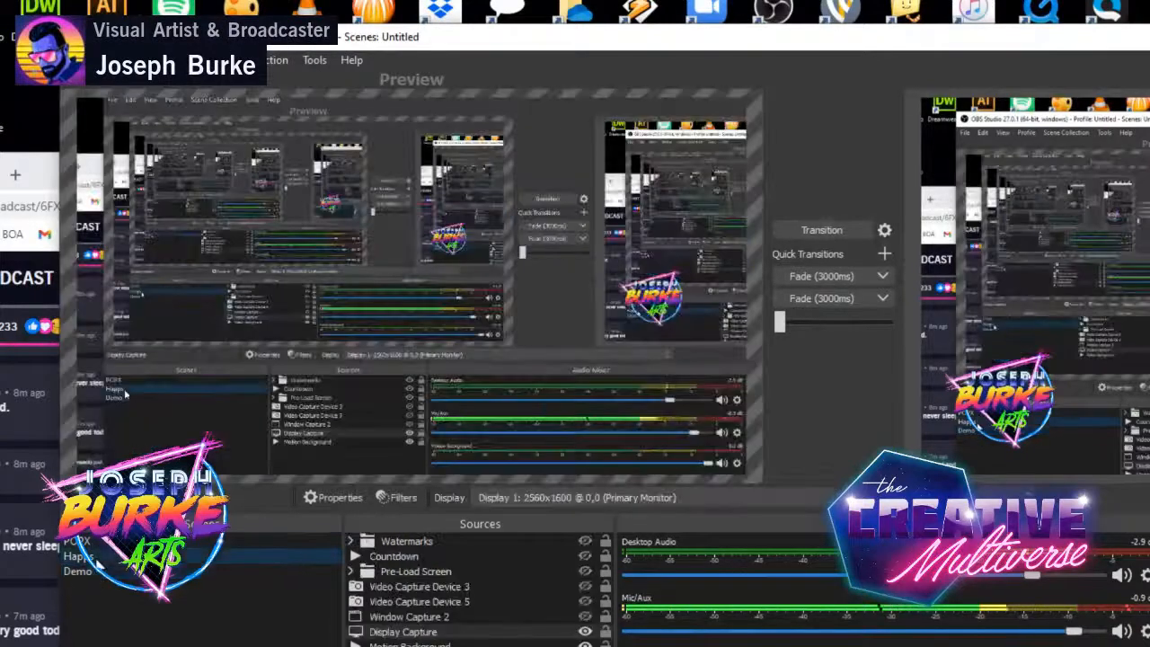
click(98, 546)
click(96, 558)
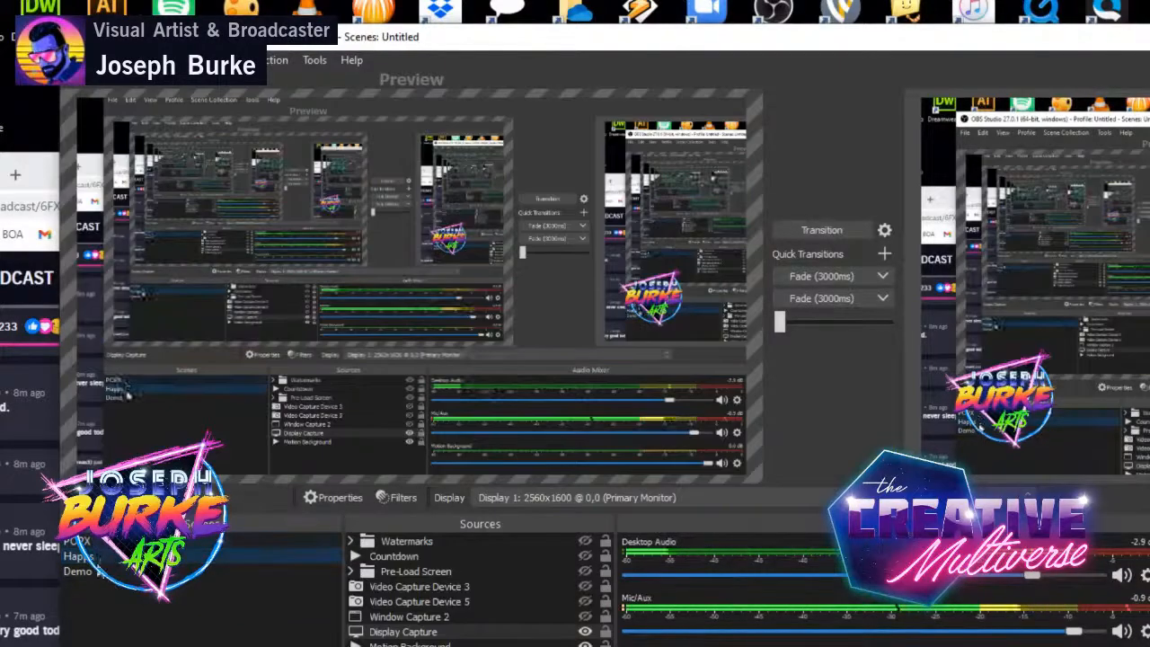
click(128, 573)
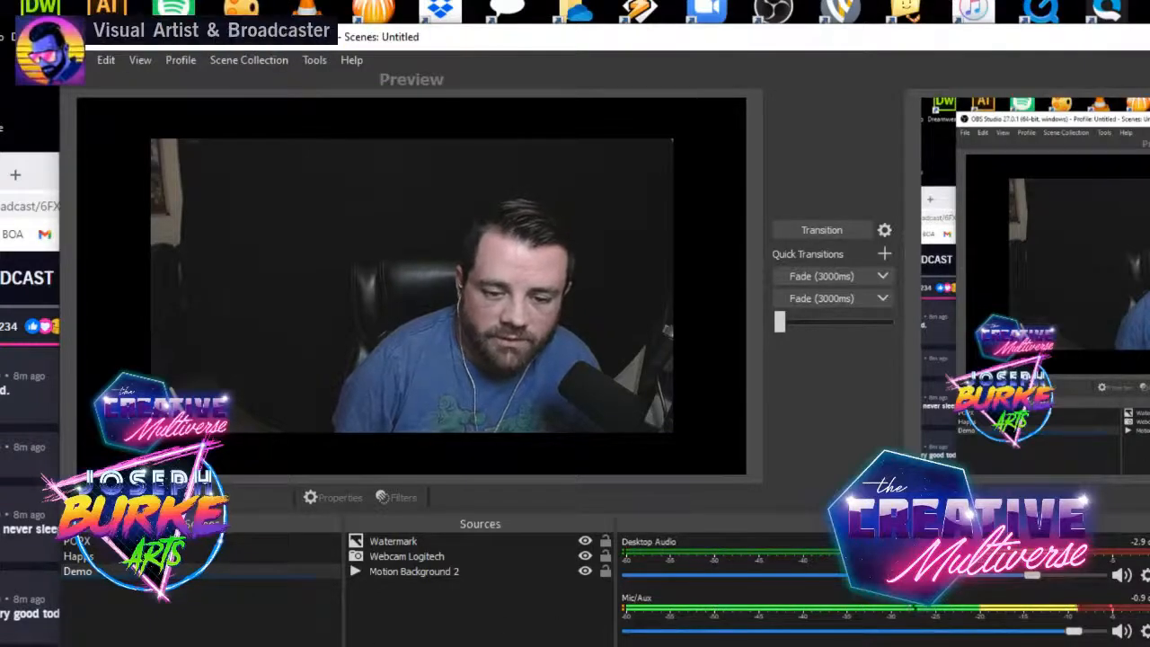
- In the Happs scene, show Video Capture Device 3, hide Display Capture, and transition the result to the program output
click(242, 558)
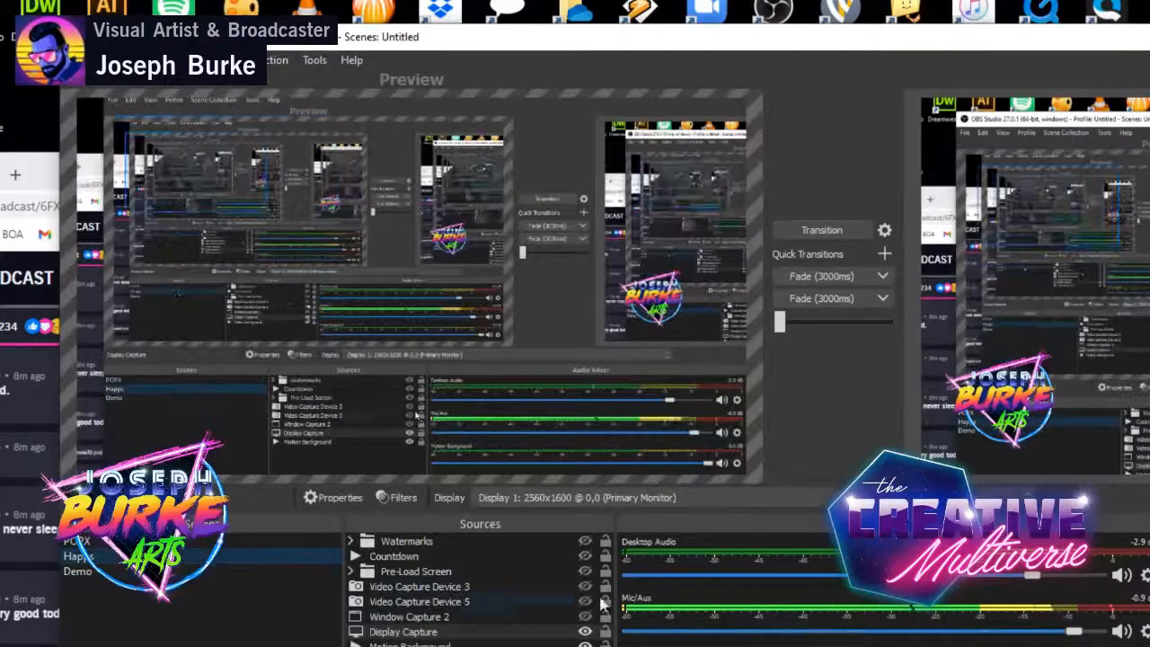
click(584, 587)
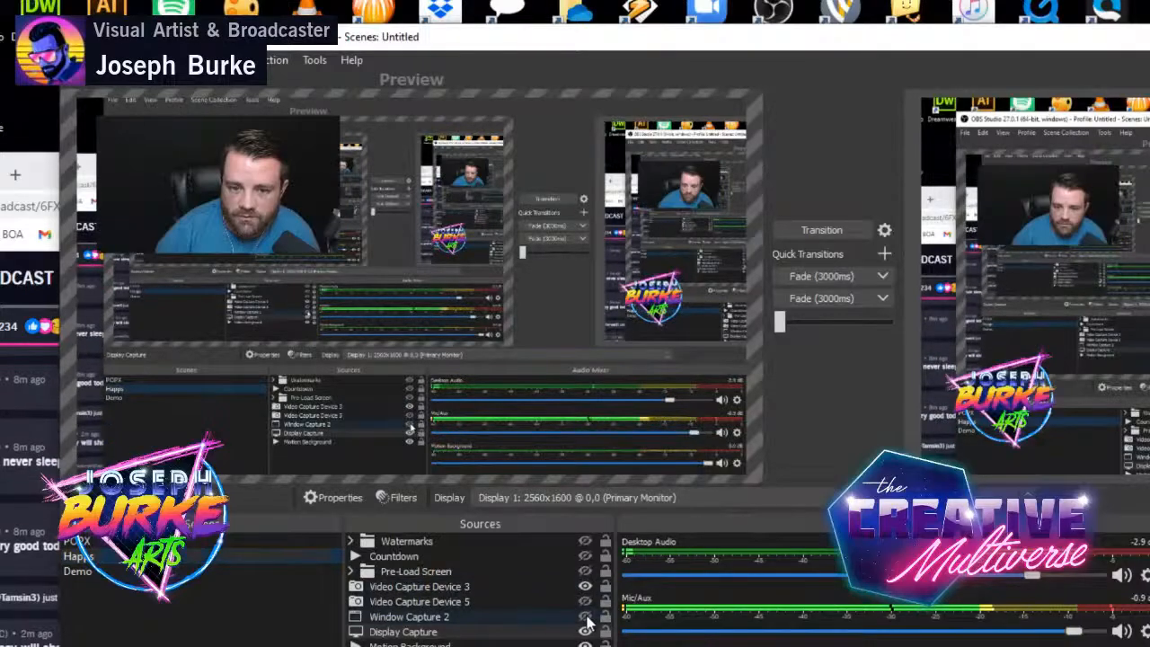
click(585, 631)
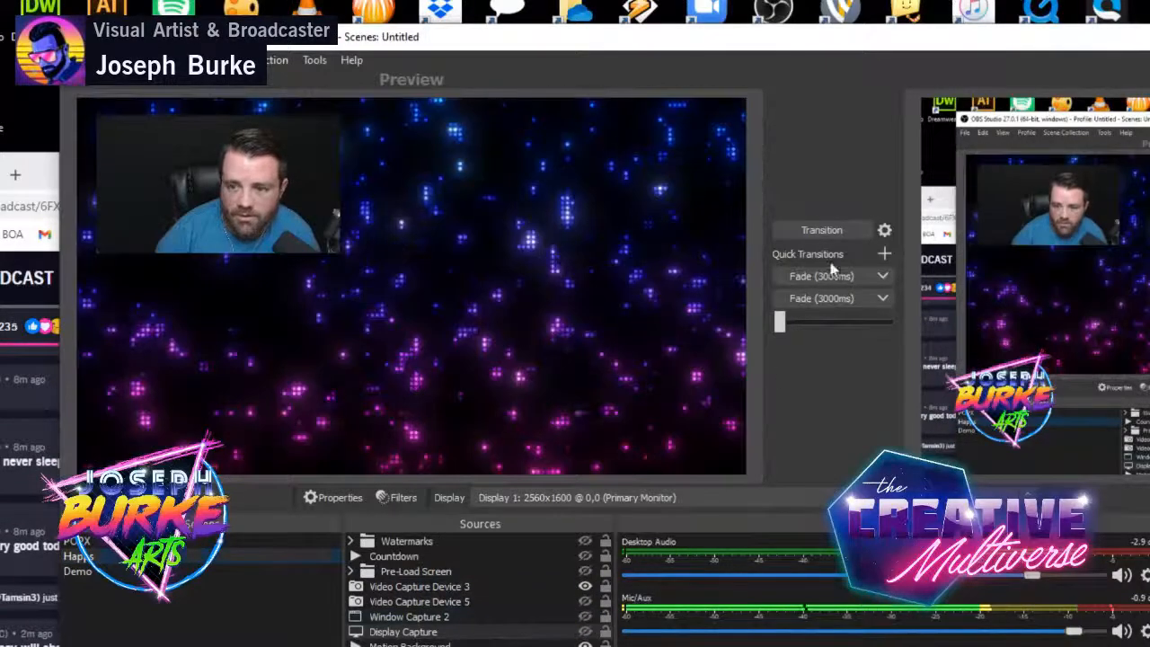
click(844, 229)
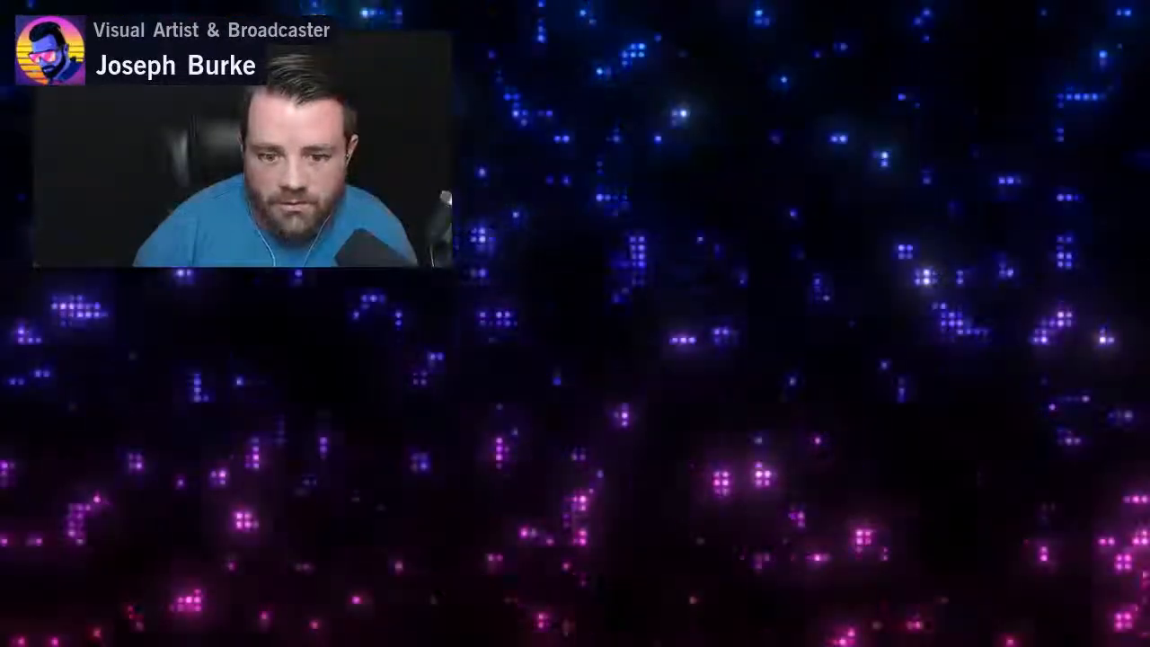
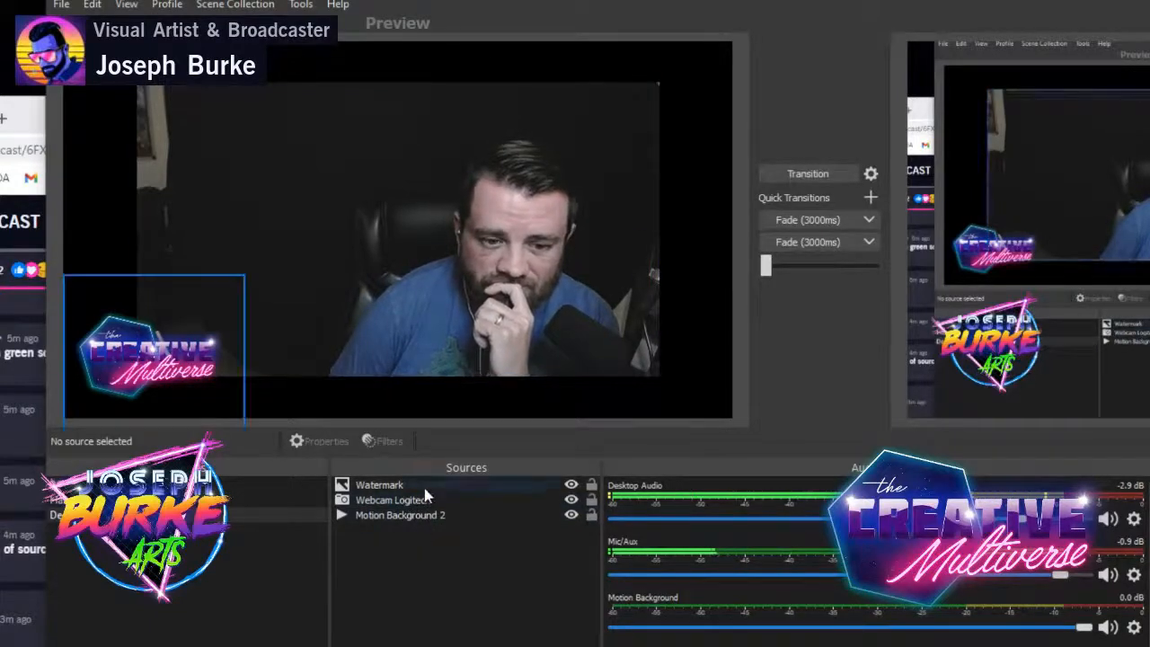
- Check the Webcam Logitech source's properties, close them, and open the source's filters with the window moved clear of the scenes list
double_click(436, 499)
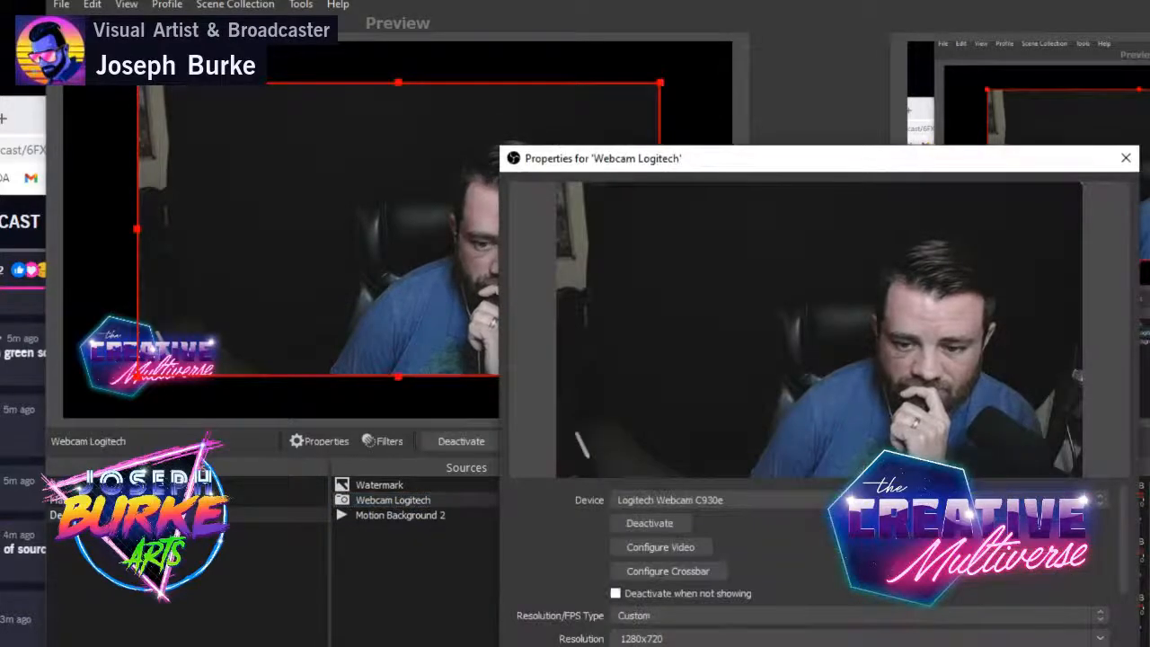
key(Escape)
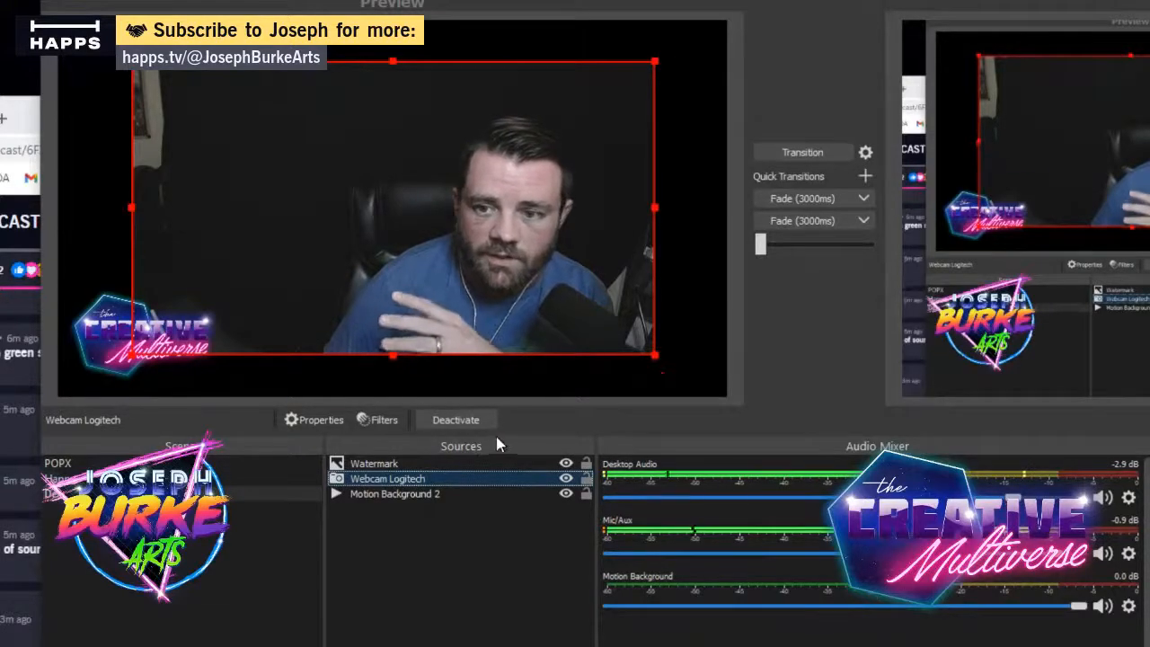
right_click(423, 486)
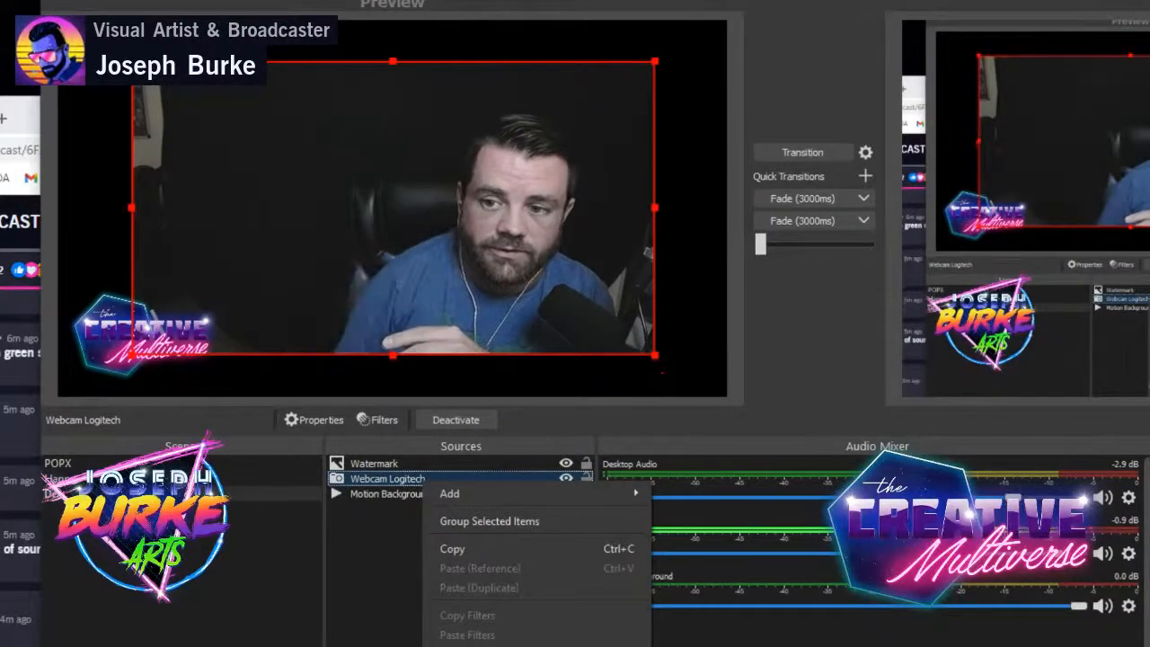
click(467, 646)
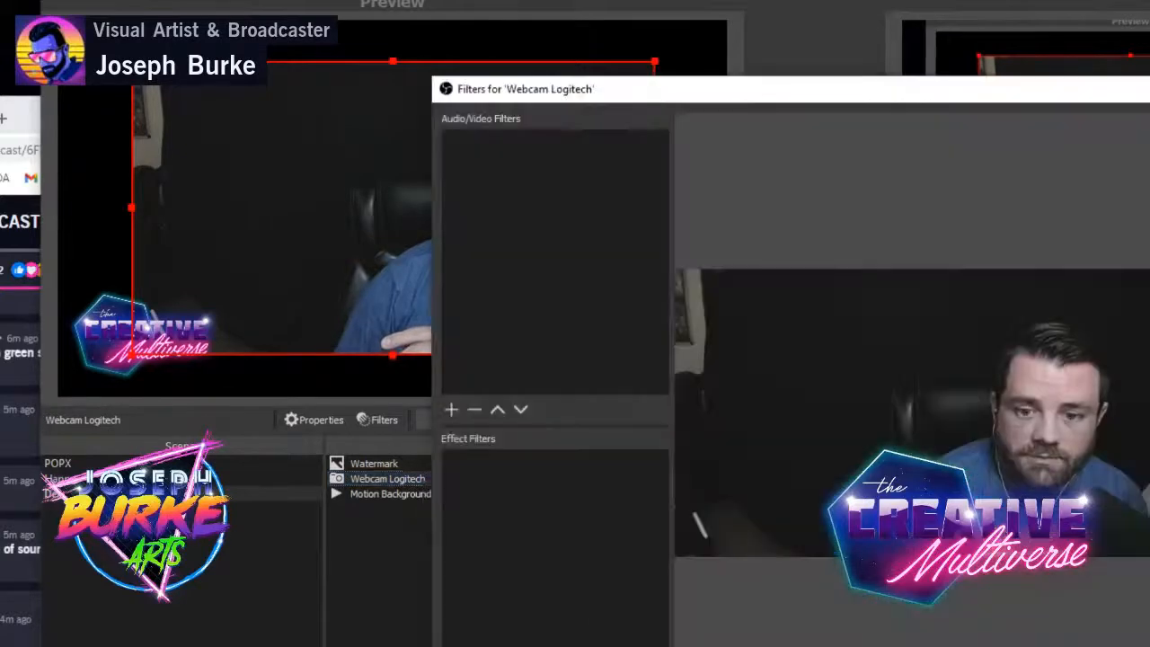
drag(853, 98, 640, 30)
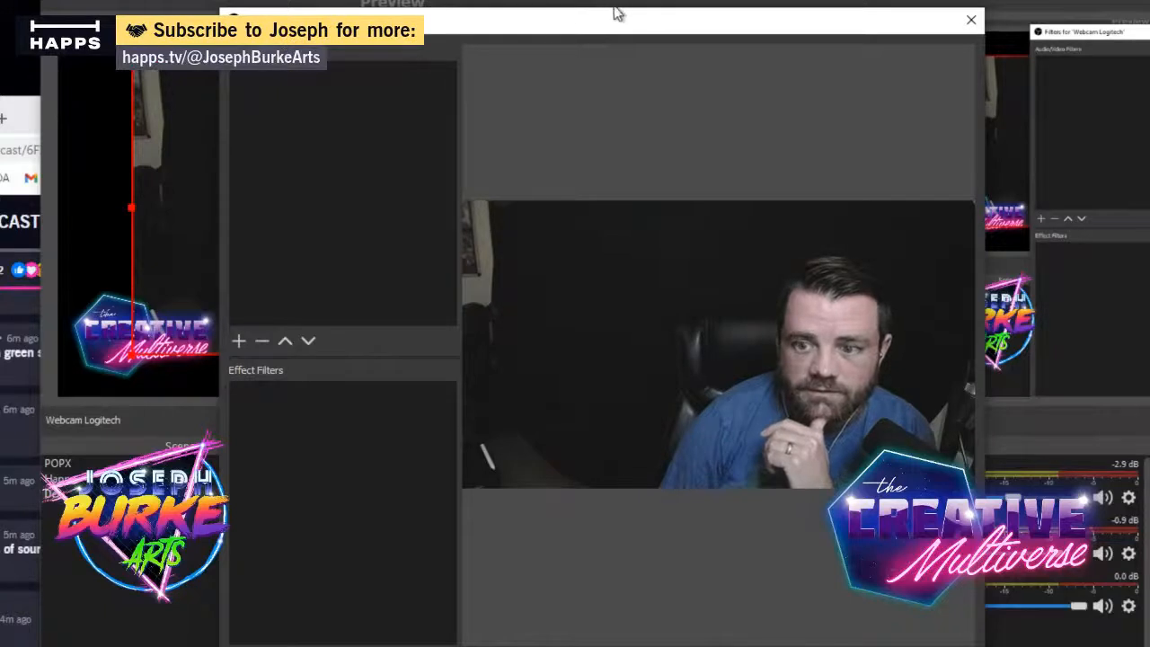
drag(596, 26, 811, 28)
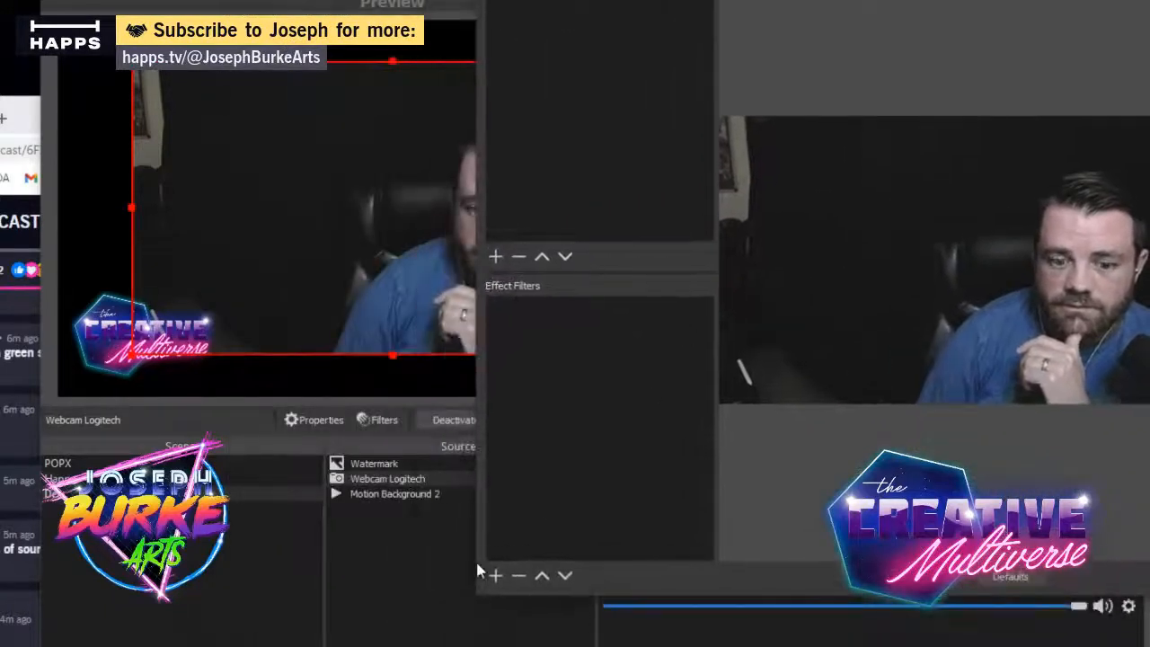
drag(641, 12, 611, 38)
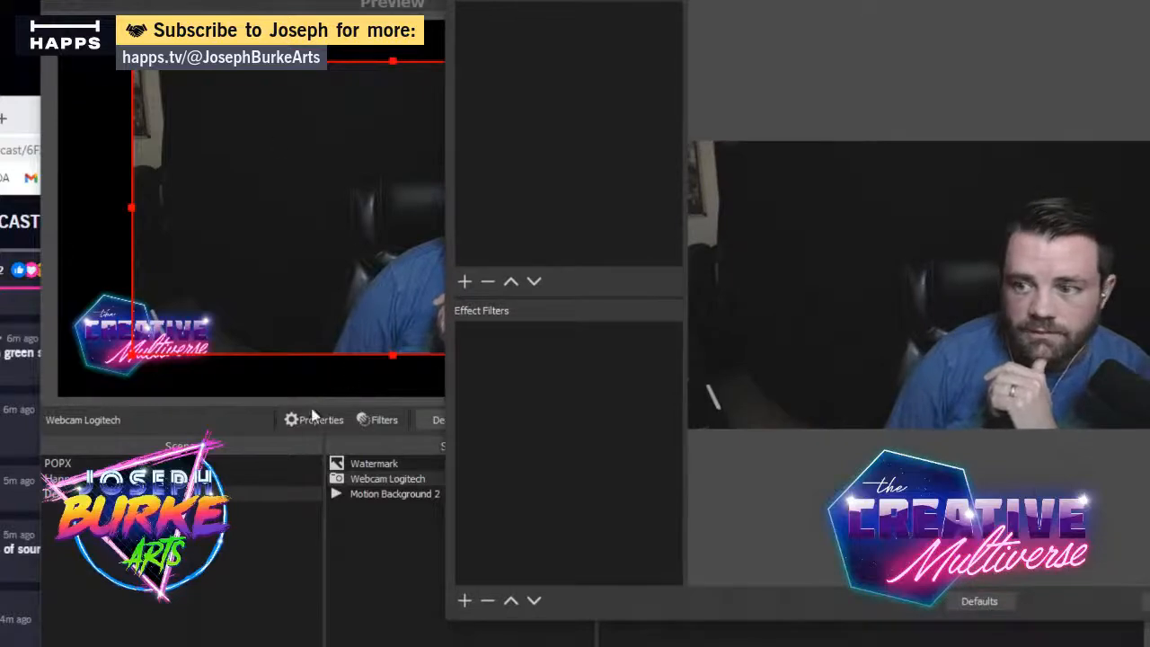
- Preview the Happs scene, close the webcam filters, and shift Display Capture up and to the right in the preview canvas
click(252, 479)
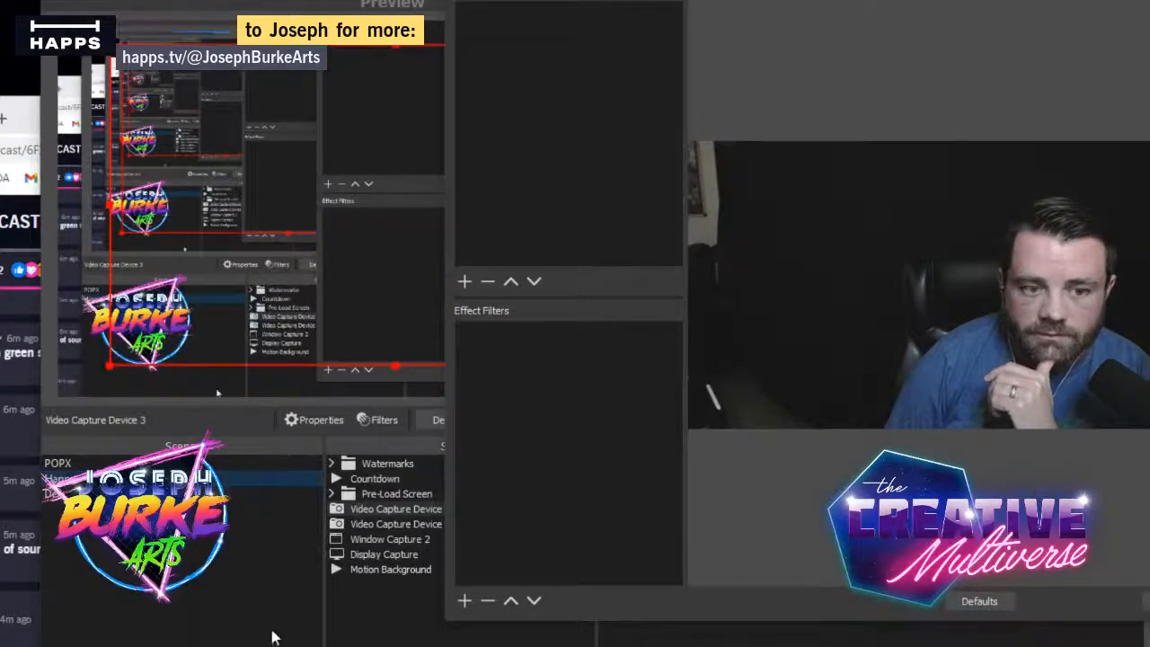
click(379, 640)
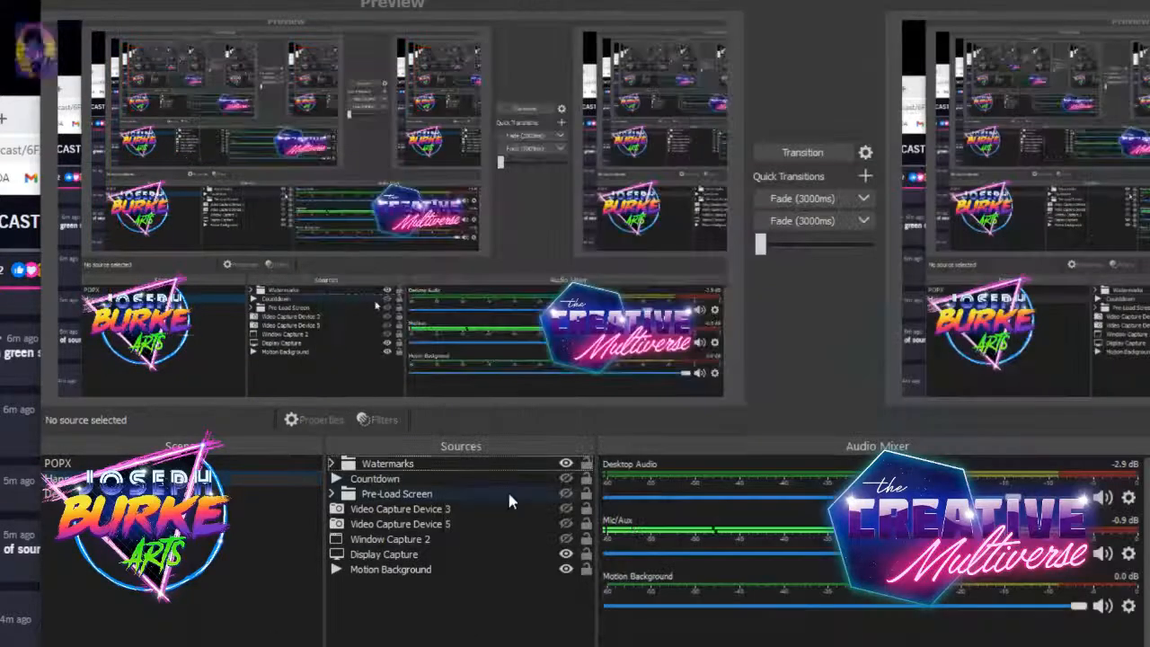
click(462, 539)
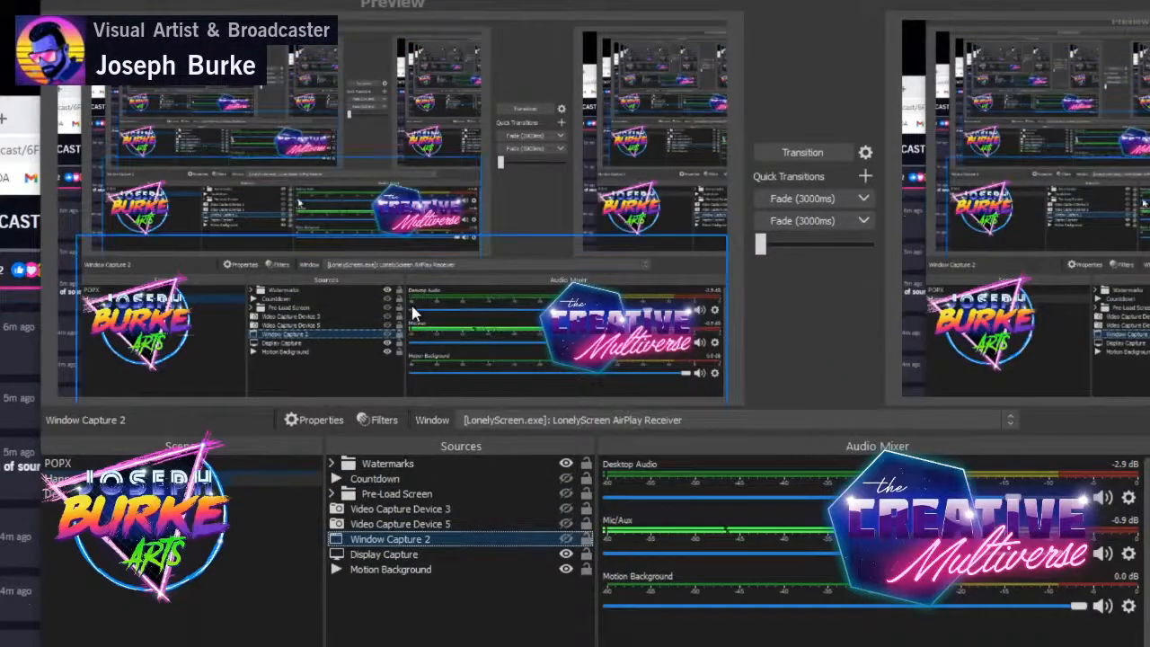
click(465, 554)
drag(330, 279, 442, 94)
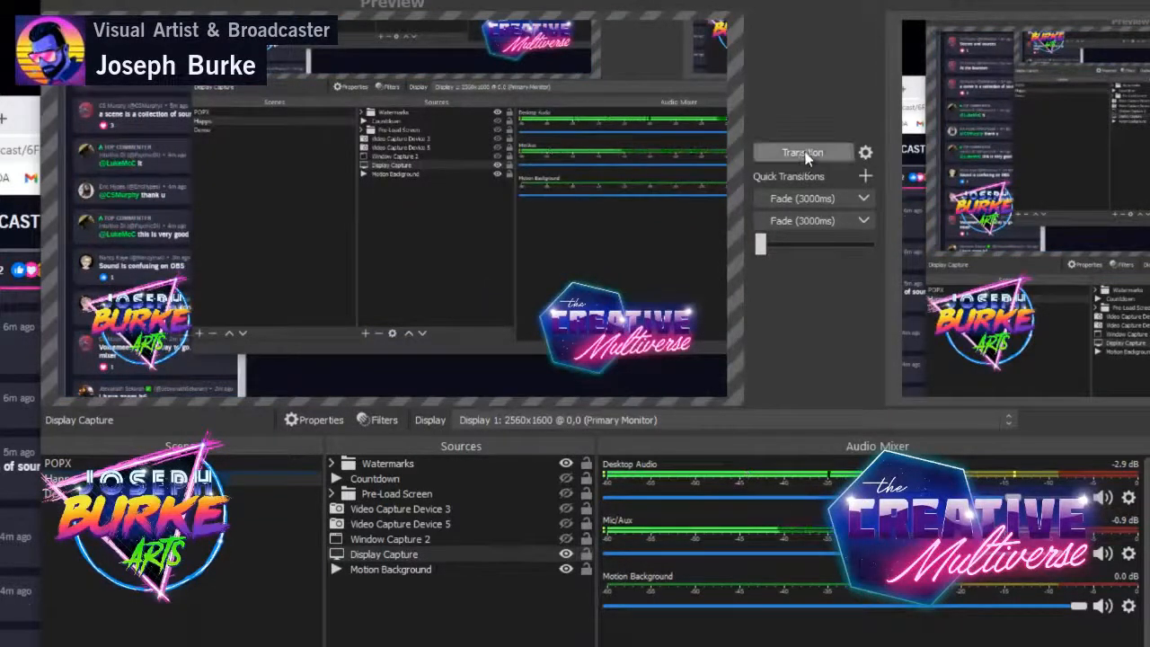
- Preview the Demo scene and select Motion Background 2, return to the Happs scene, and transition it to the program output
click(132, 494)
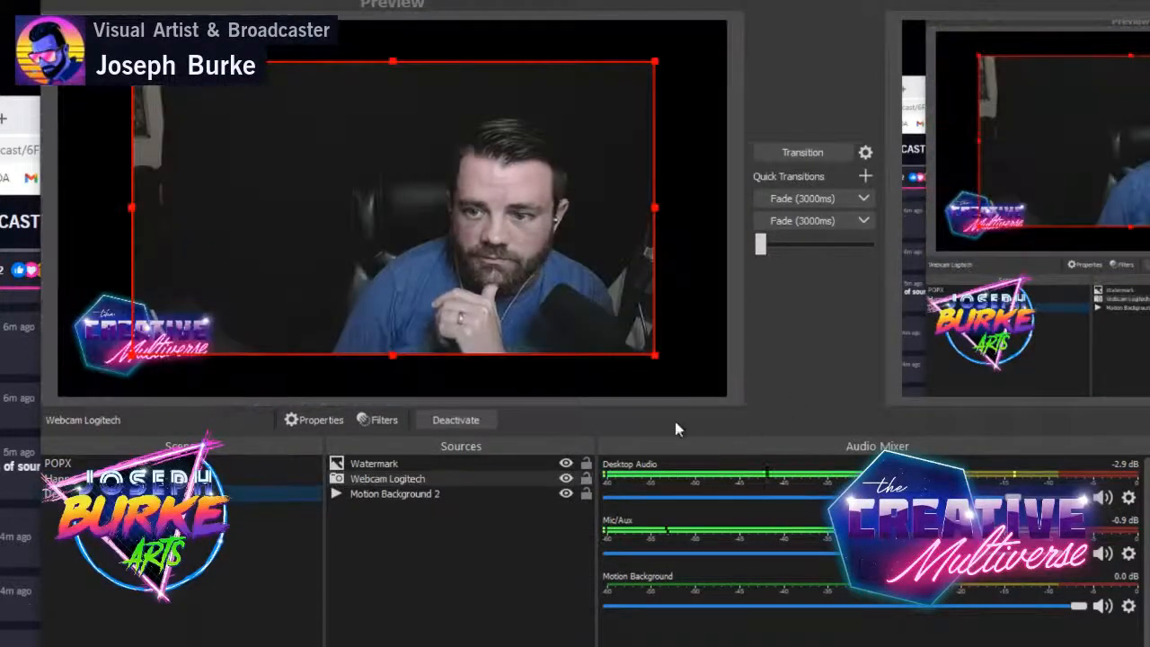
click(388, 495)
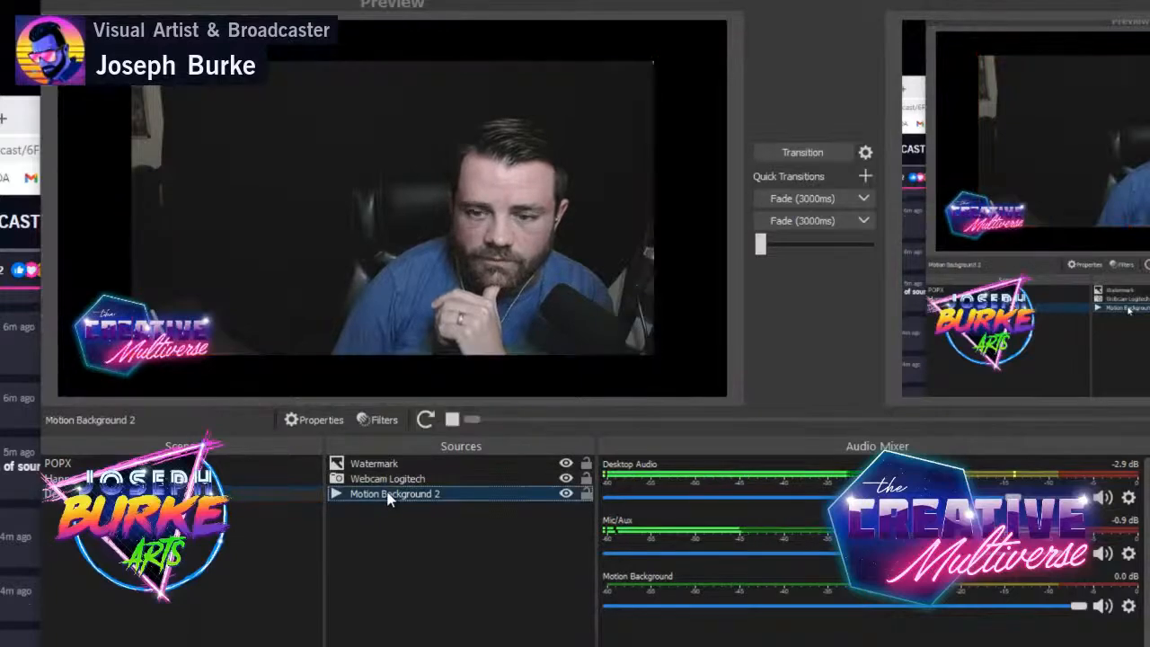
click(175, 479)
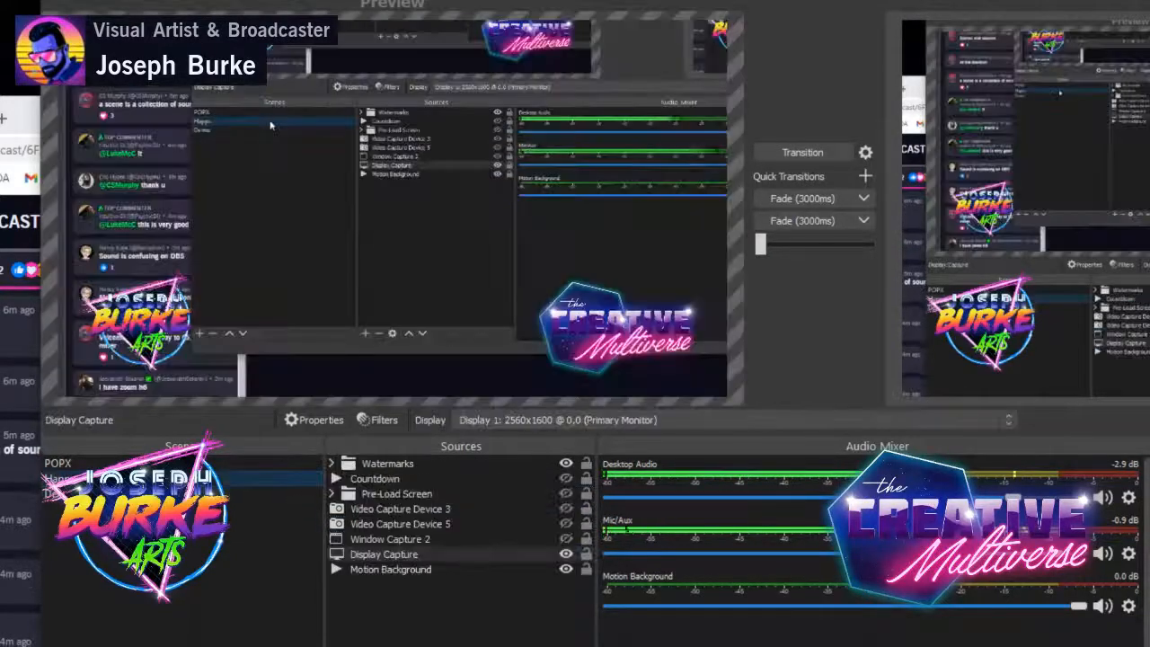
click(804, 154)
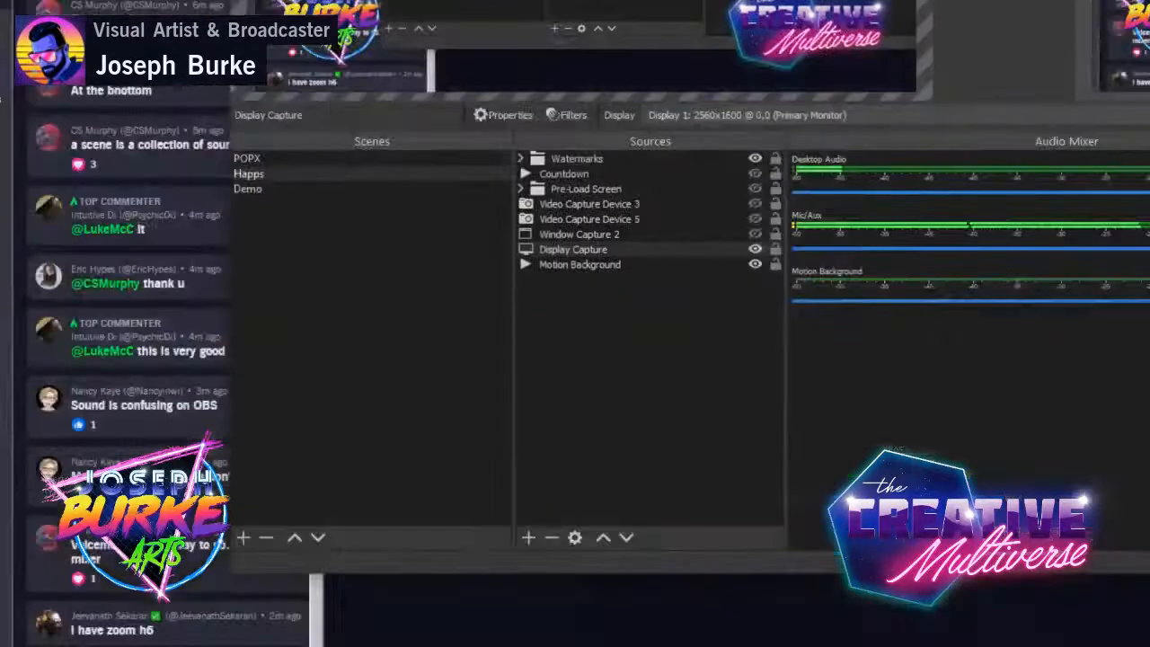
- Open the filters of the Demo scene's Webcam Logitech source and reposition the window so the effect filters are in view
click(362, 188)
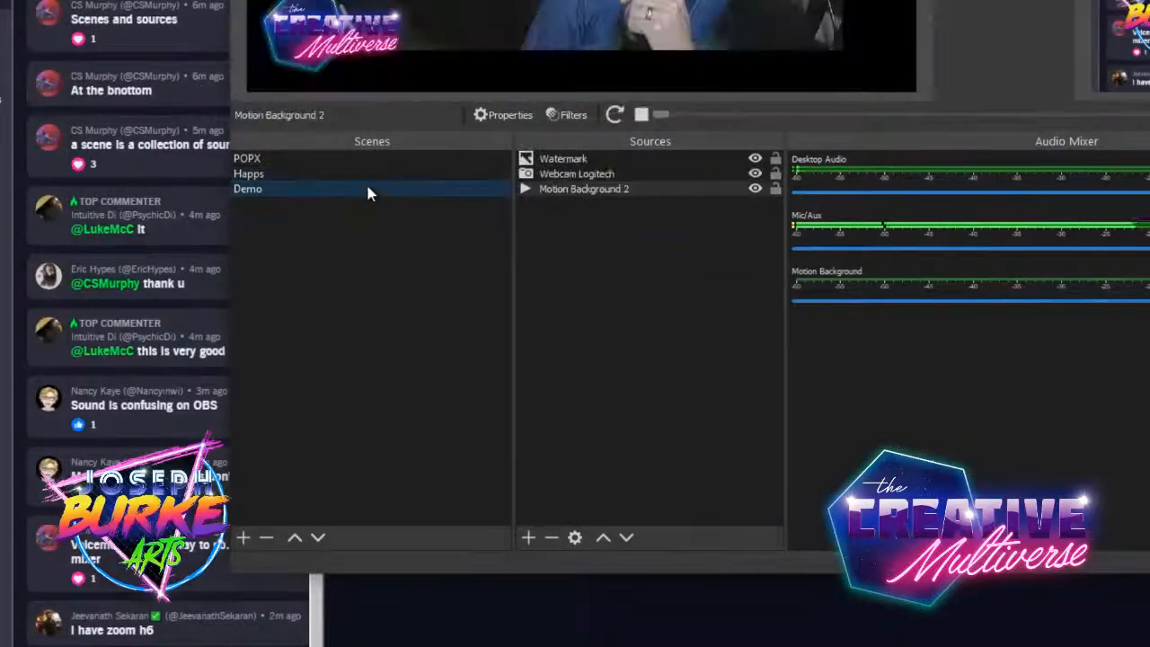
click(602, 173)
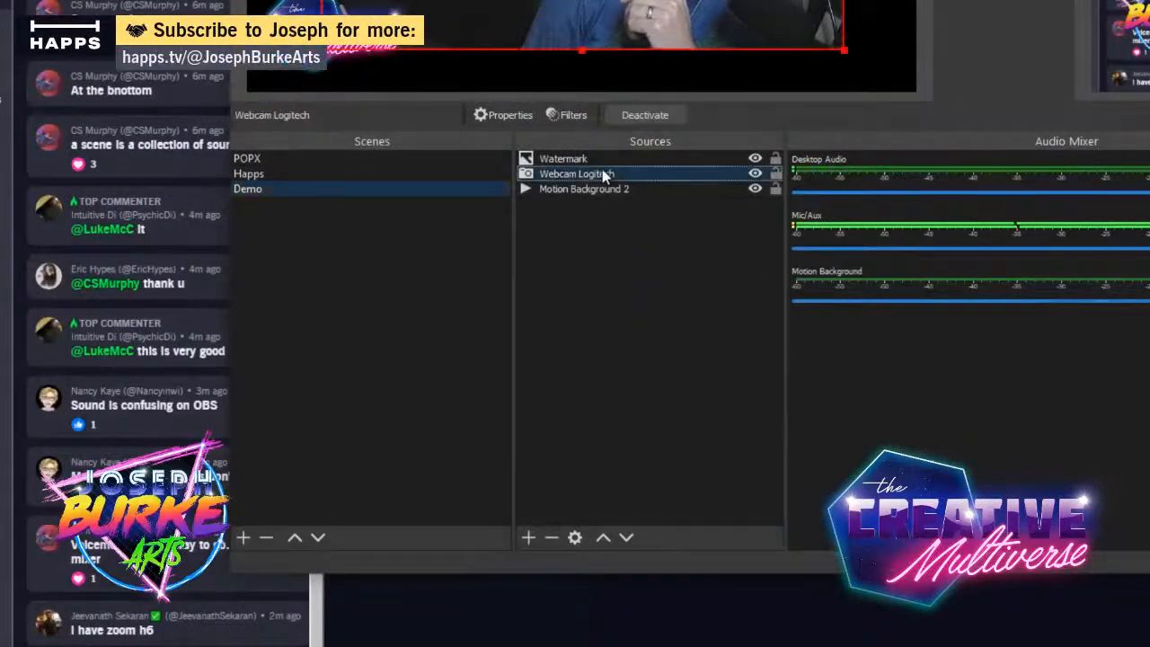
right_click(602, 174)
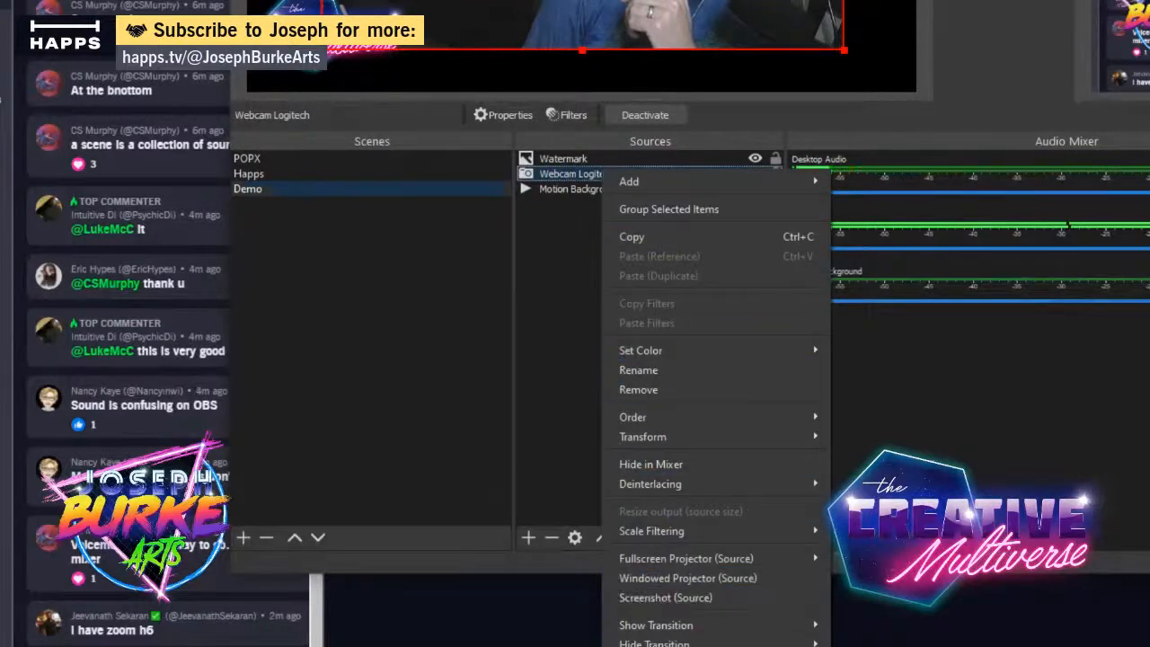
click(729, 645)
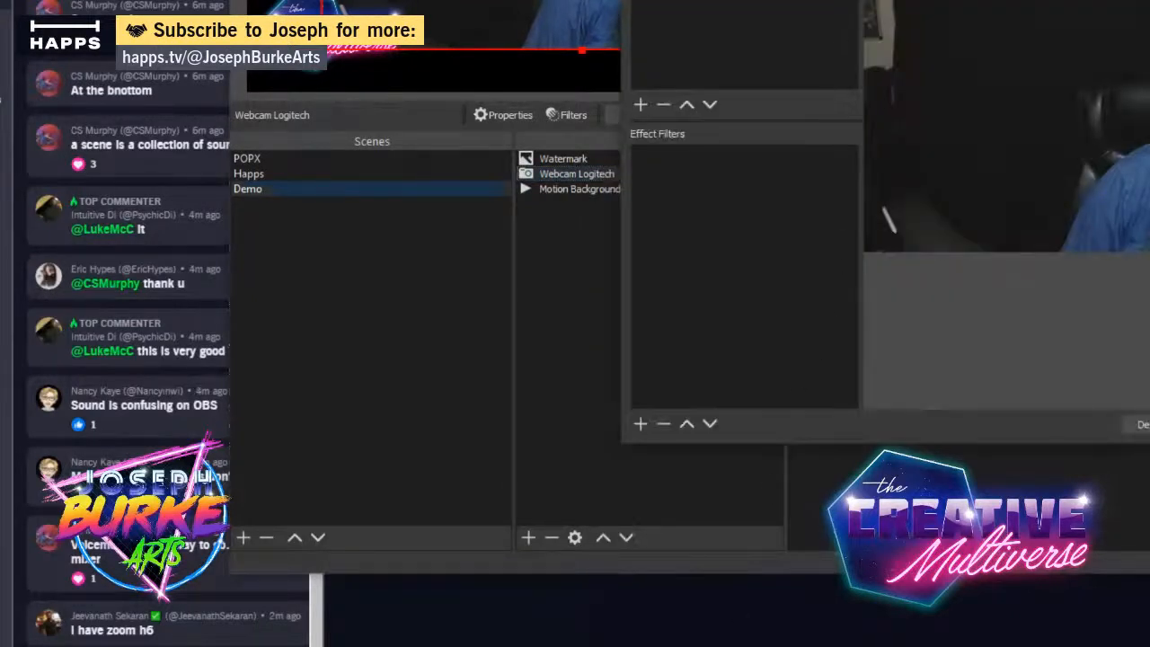
drag(899, 0, 824, 0)
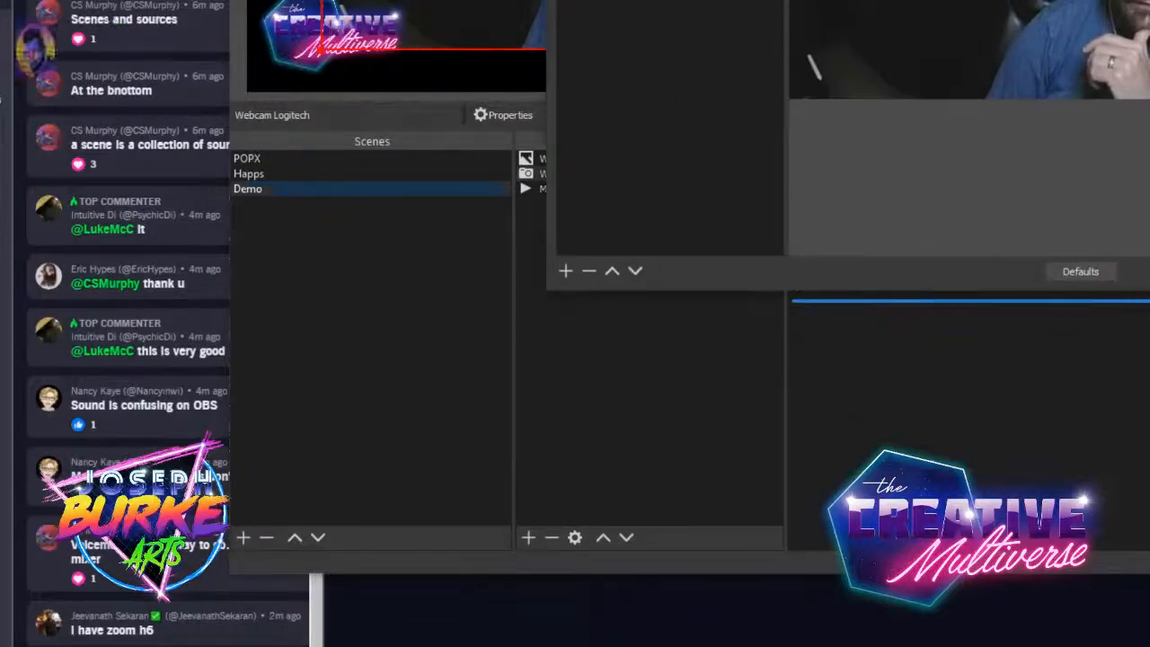
drag(824, 0, 816, 0)
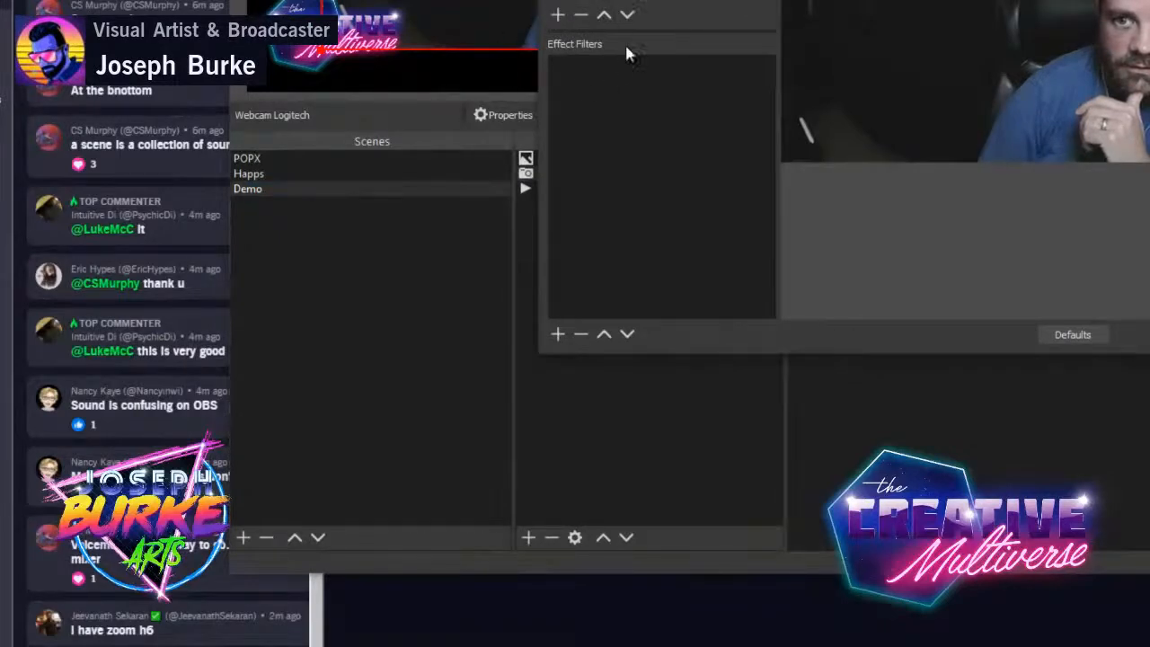
- Add a Chroma Key effect filter to Webcam Logitech and look over its key color types, keeping Green
click(557, 335)
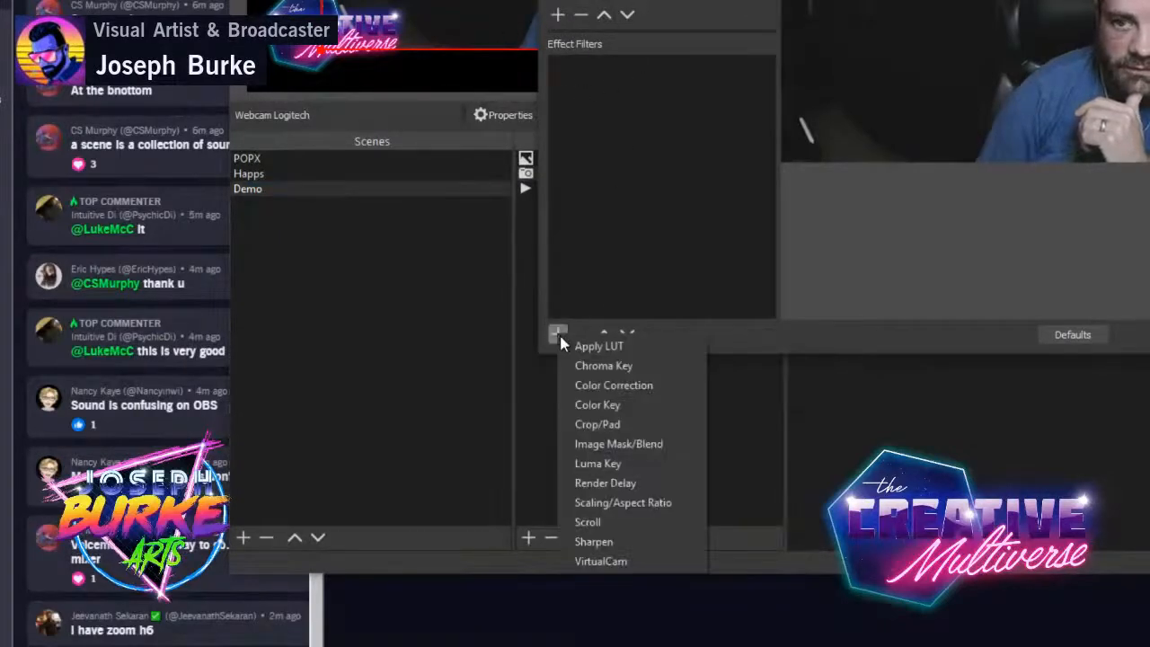
click(603, 365)
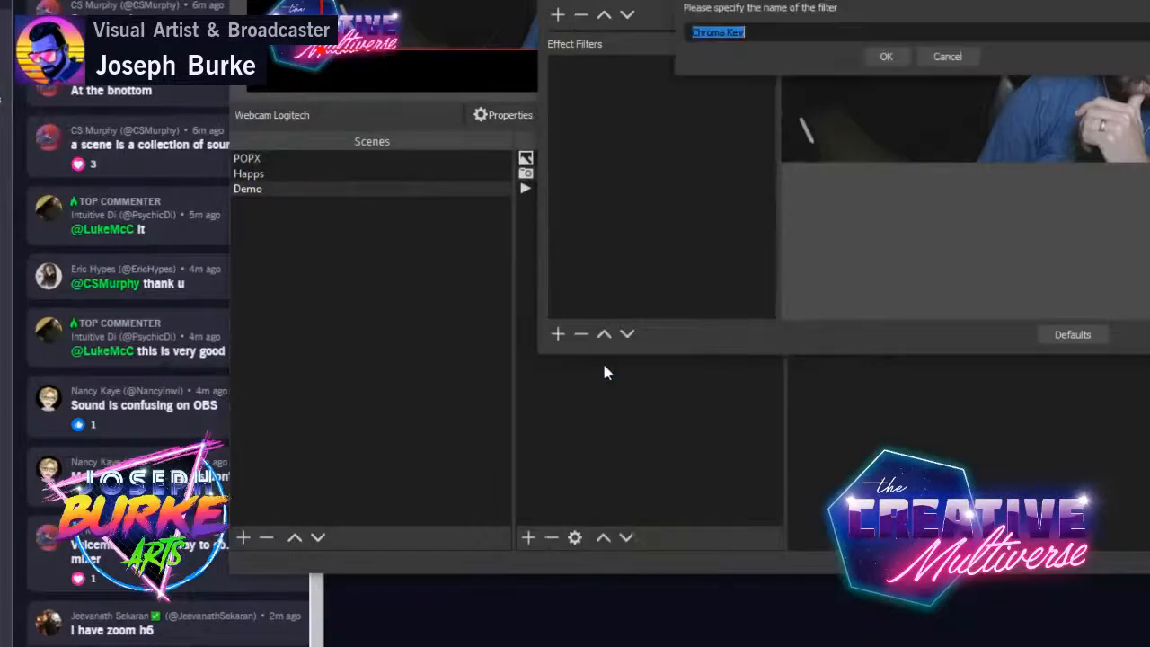
click(887, 56)
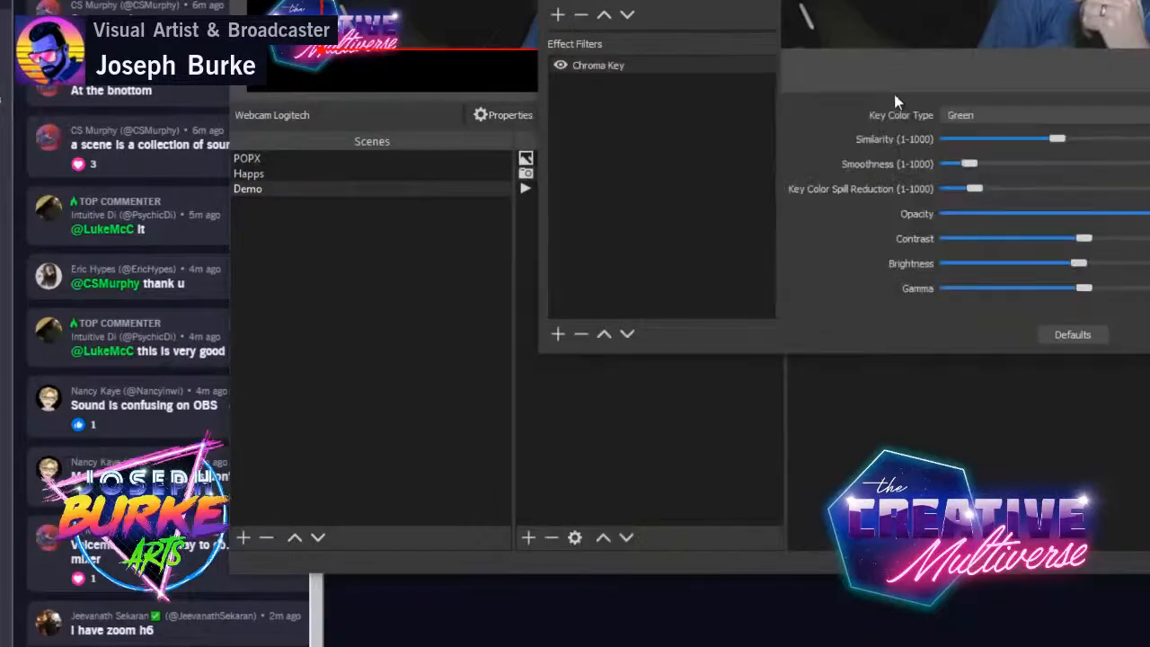
click(1027, 116)
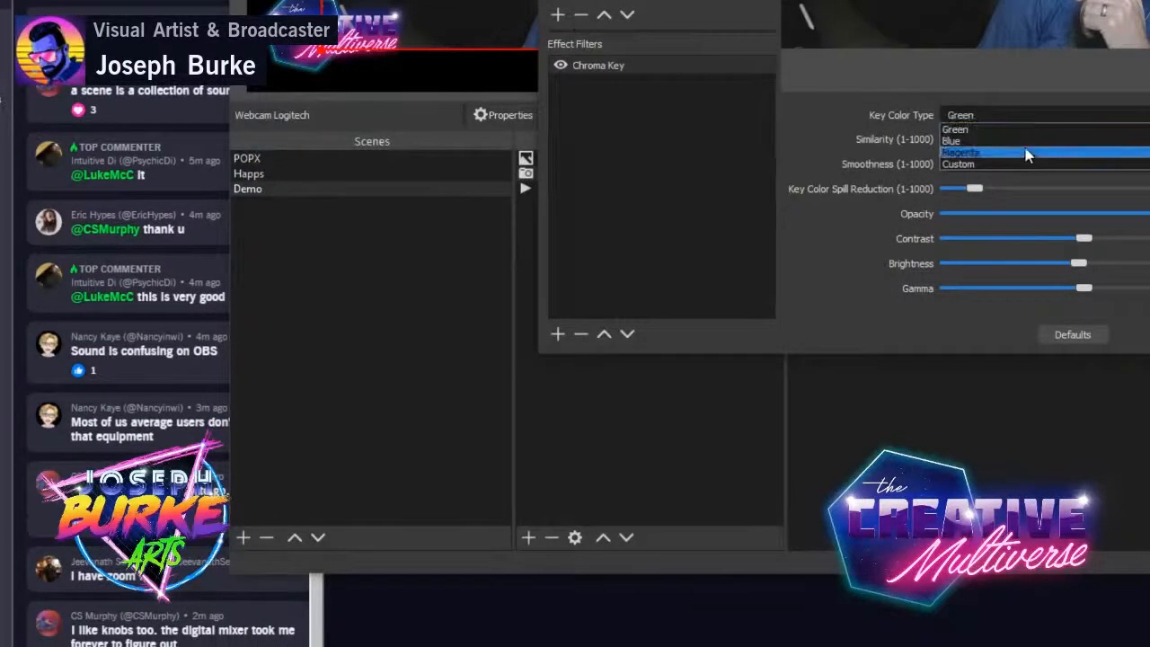
click(1039, 92)
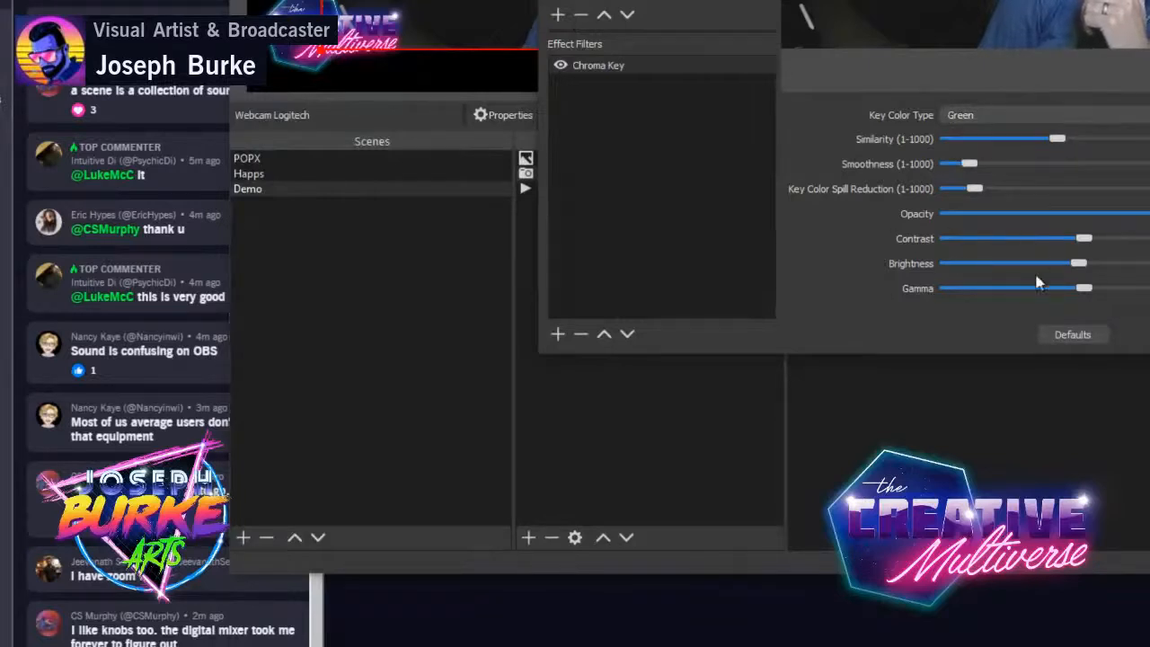
- Remove the Chroma Key filter from Webcam Logitech
right_click(606, 69)
click(671, 151)
click(978, 52)
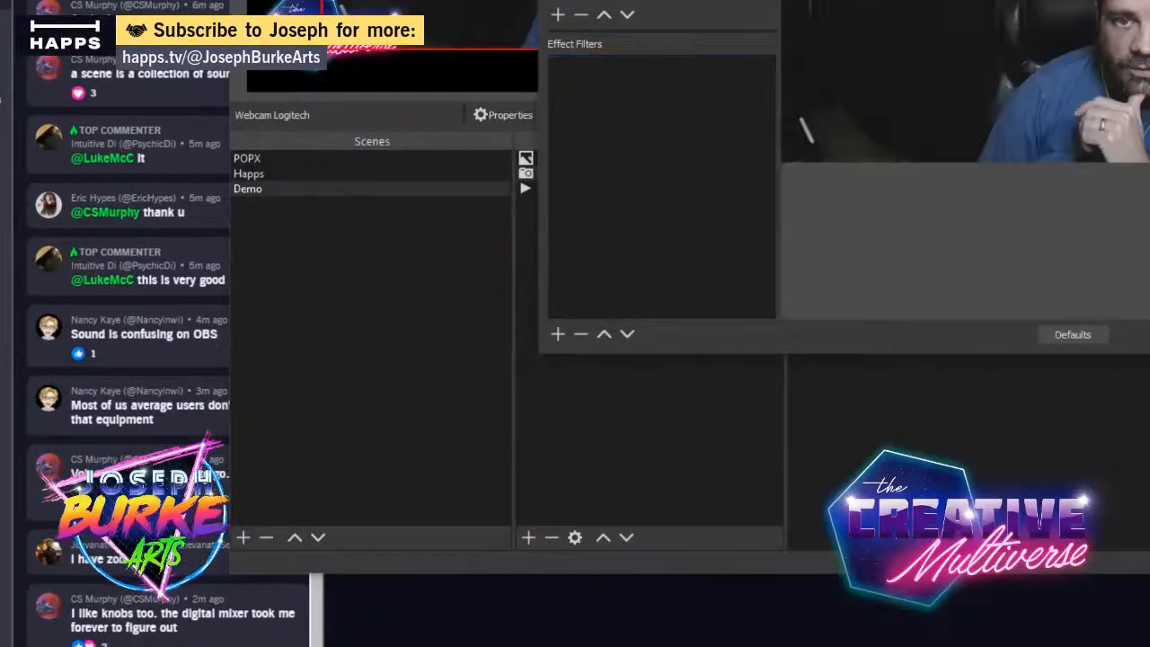
- Reposition the filters window and look over the audio/video filter types available for Webcam Logitech
drag(974, 0, 616, 41)
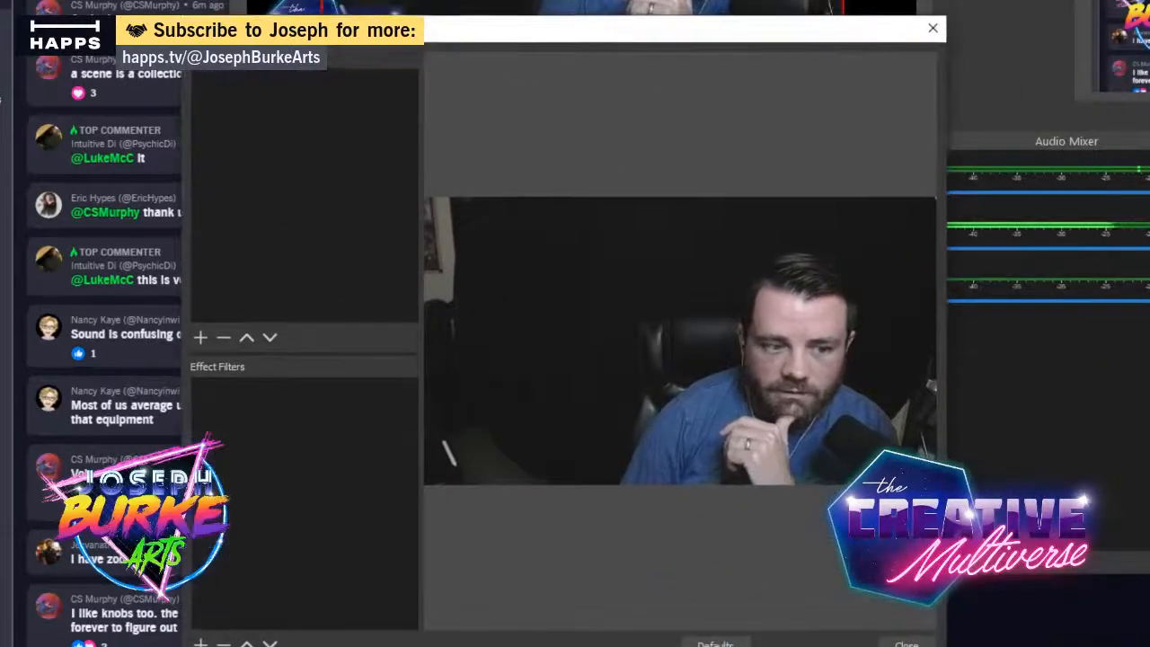
click(201, 336)
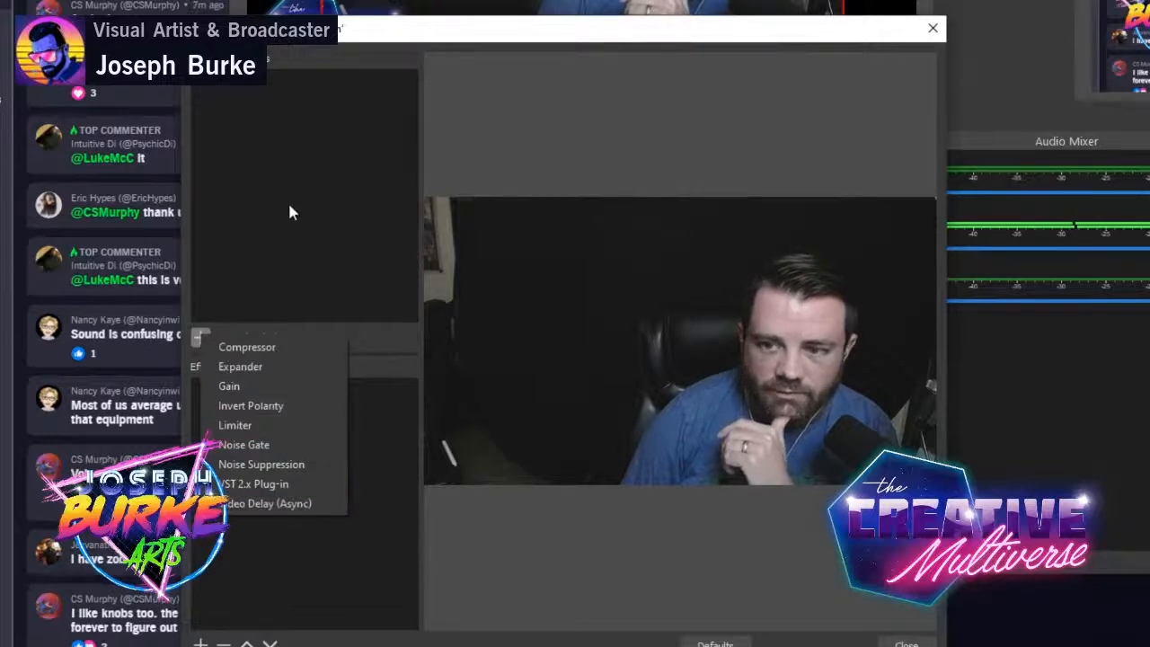
click(490, 28)
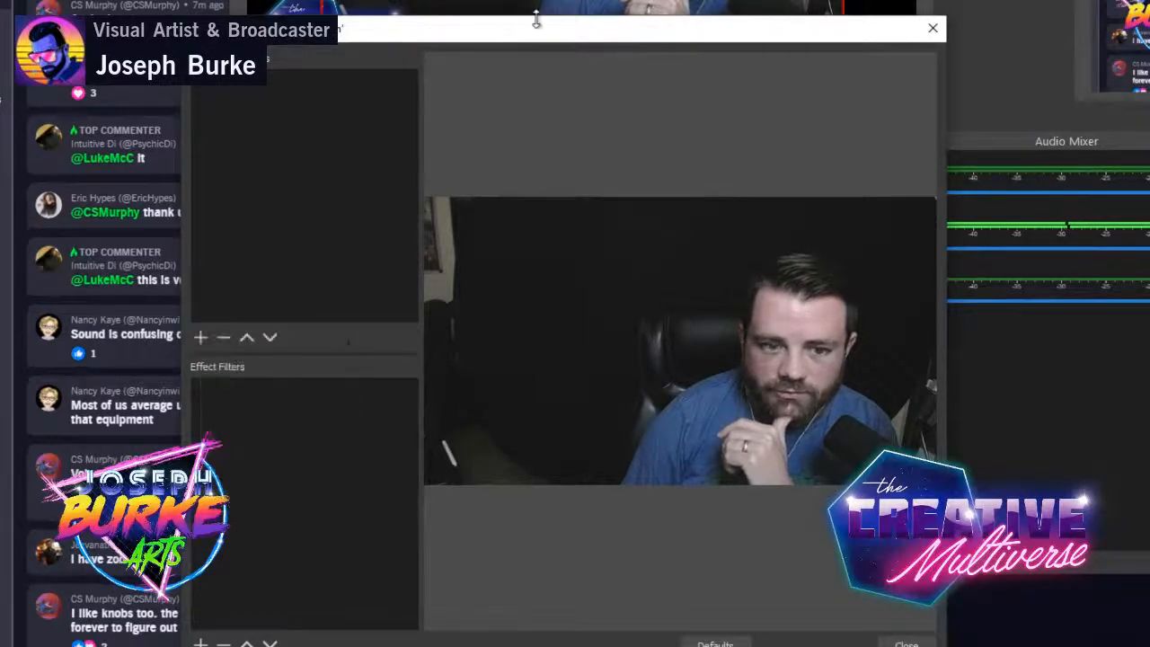
drag(536, 25, 725, 0)
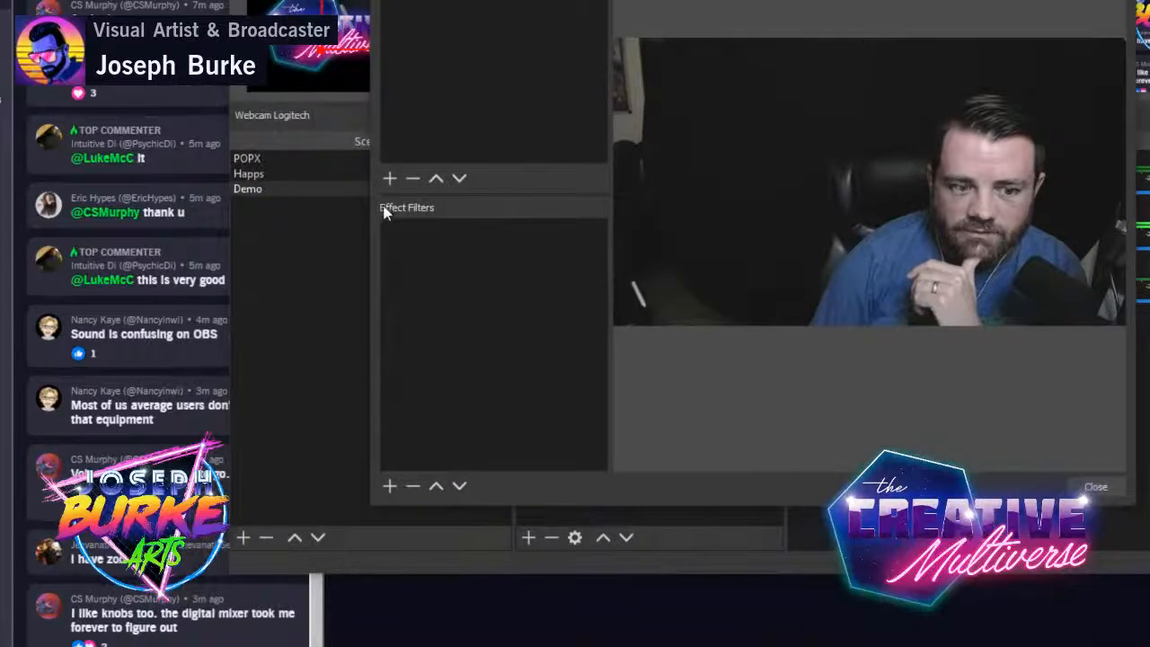
click(390, 180)
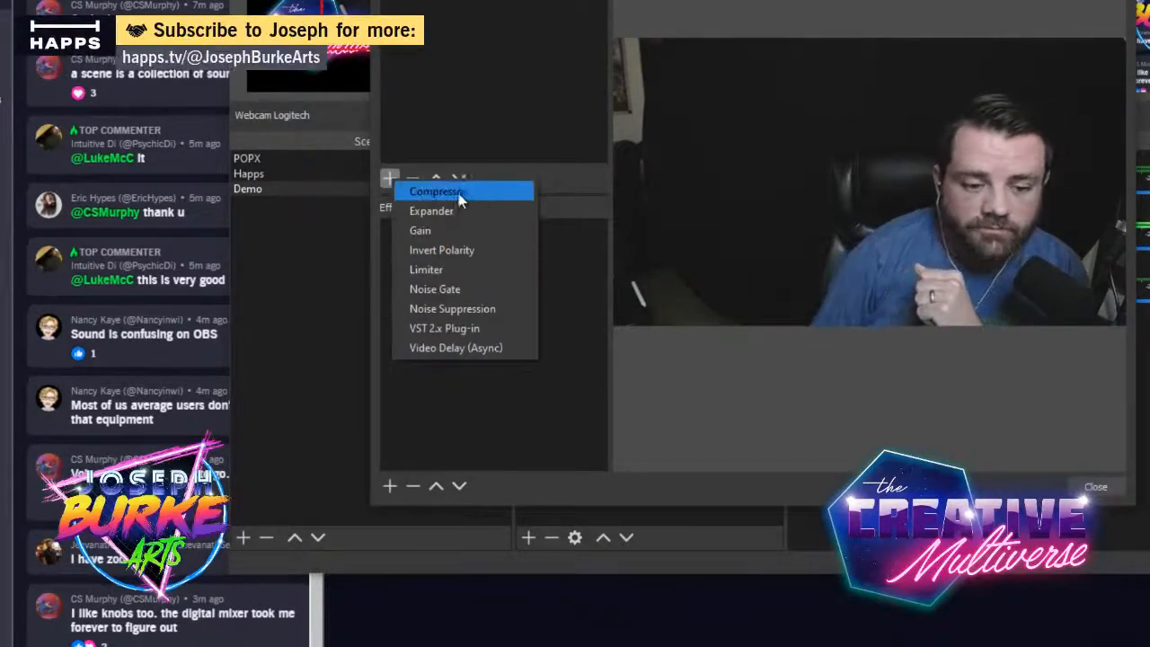
click(510, 438)
- Look over the effect filter types available for Webcam Logitech, then close its filters without adding one
click(389, 485)
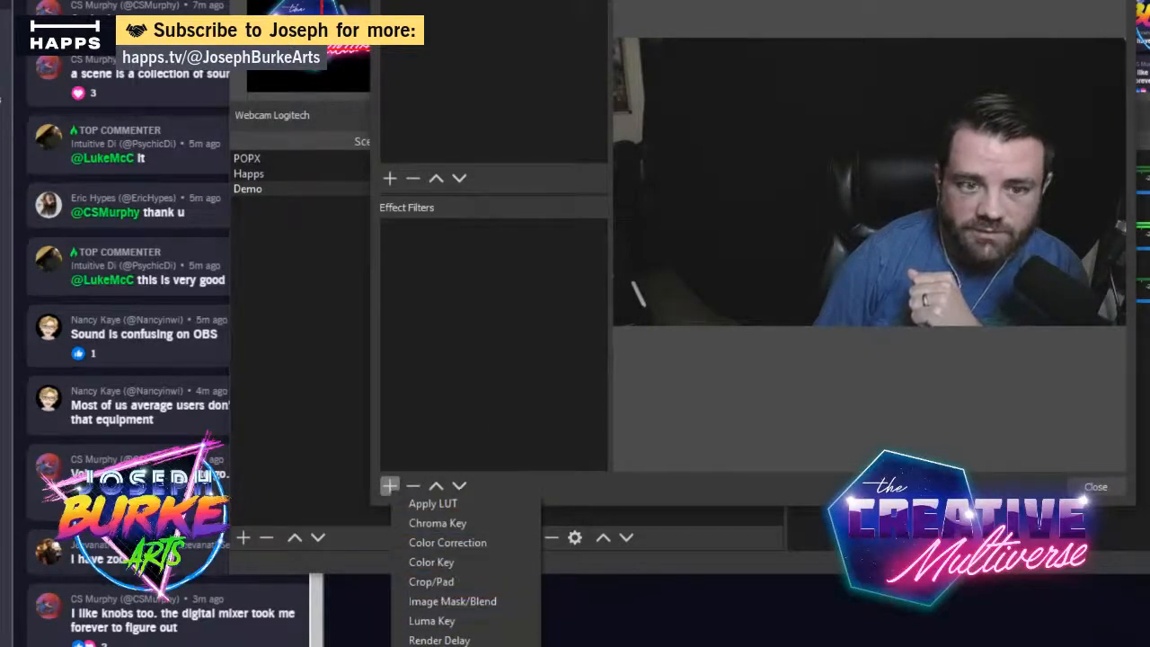
drag(629, 2, 786, 0)
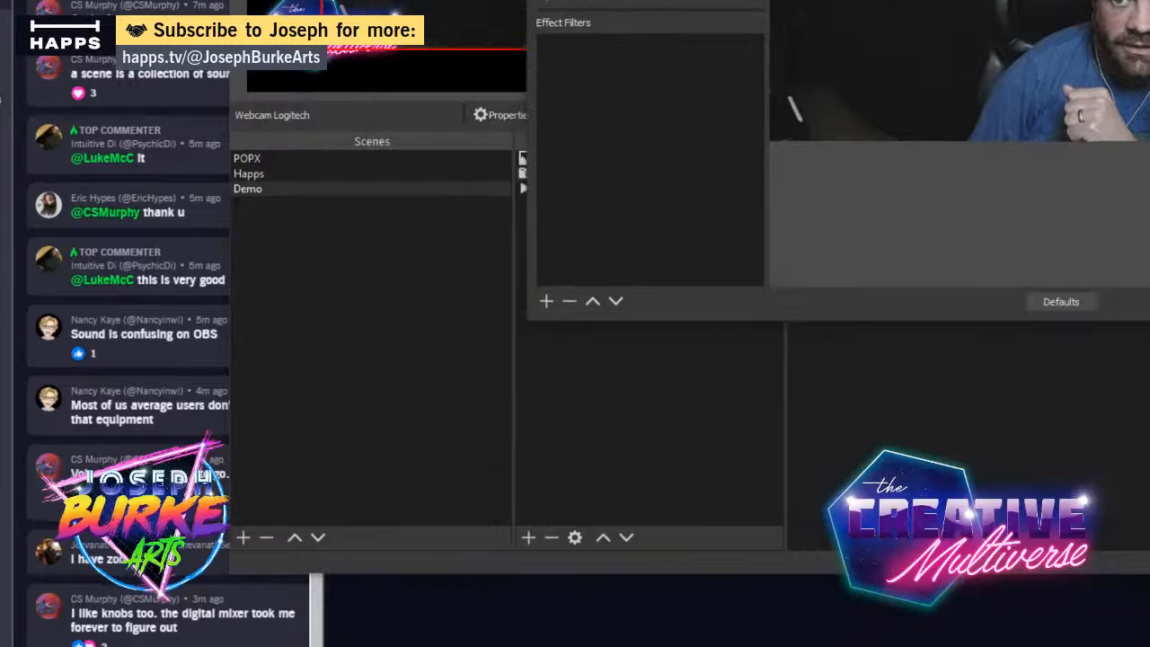
click(546, 301)
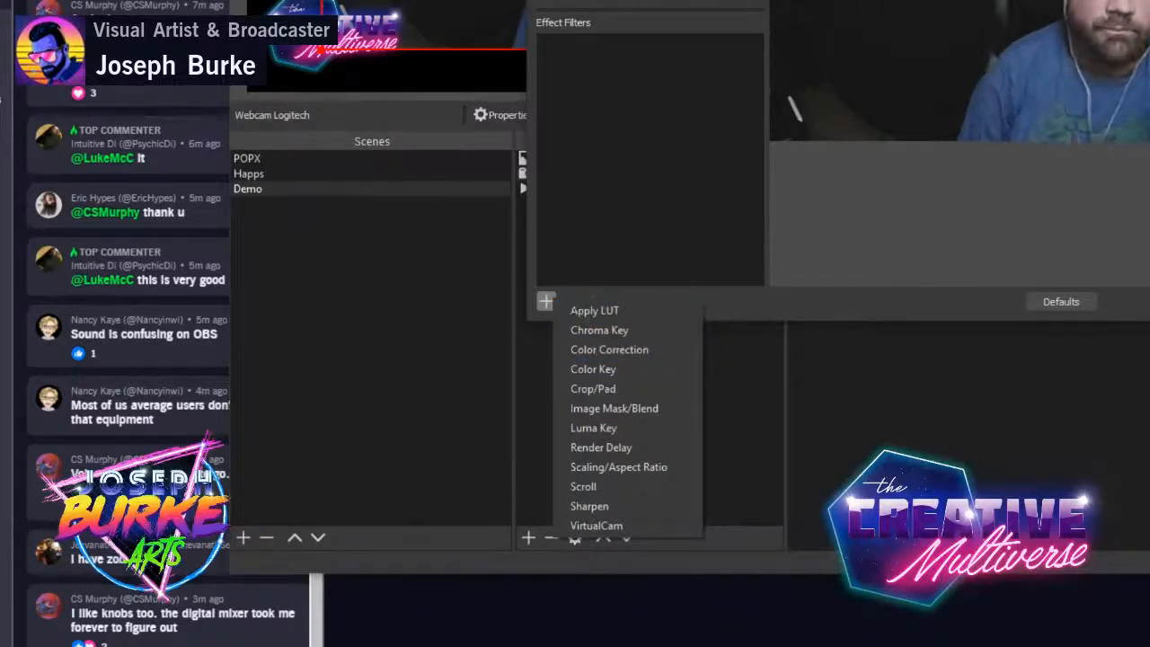
key(Escape)
key(Escape)
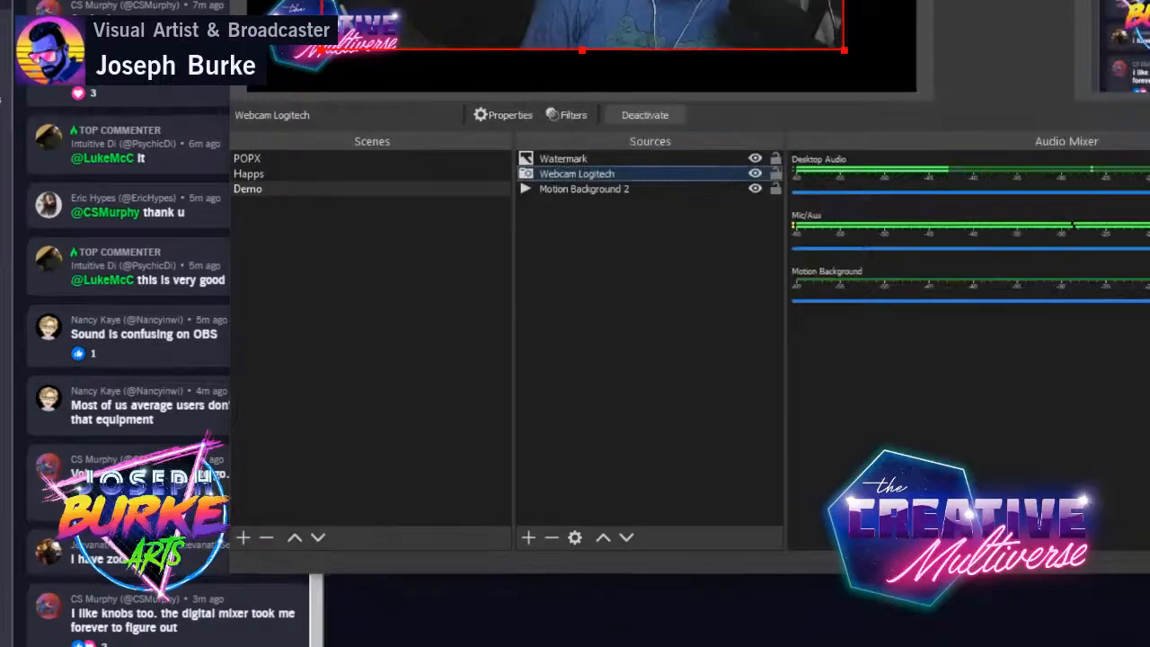